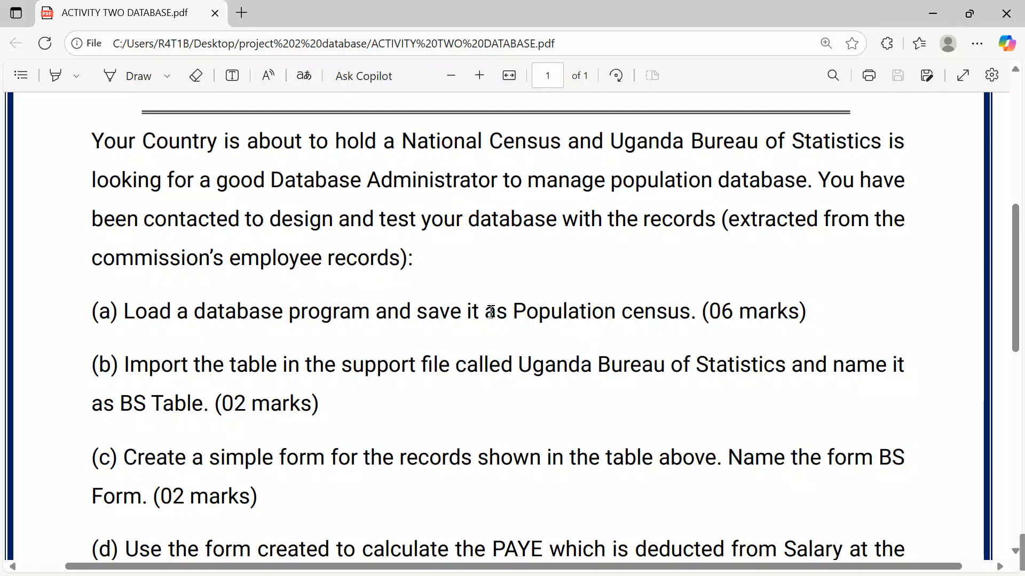
# Create a new desktop folder named with the candidate's name and number
pyautogui.scroll(-1, 490, 314)
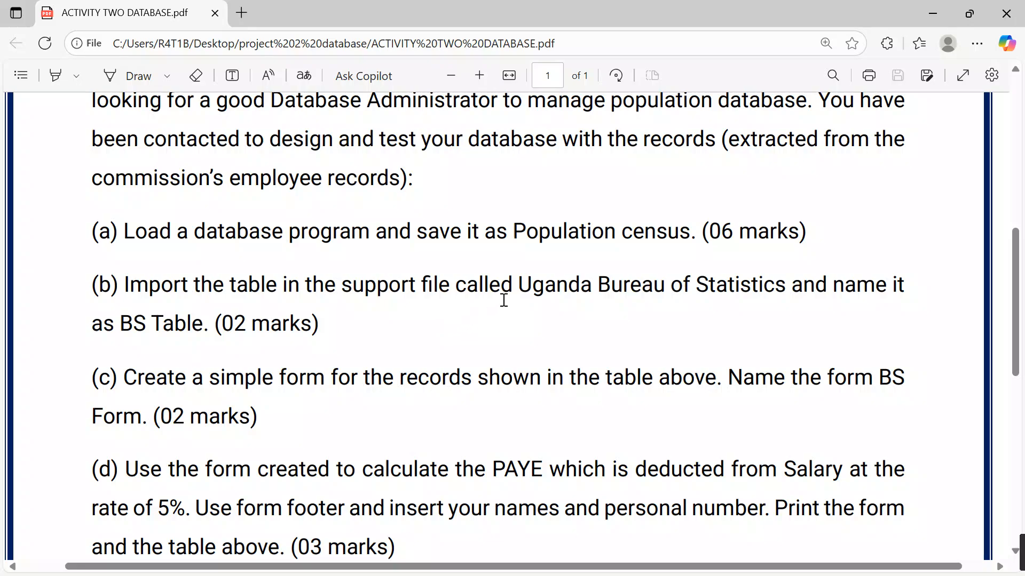
pyautogui.scroll(-2, 399, 307)
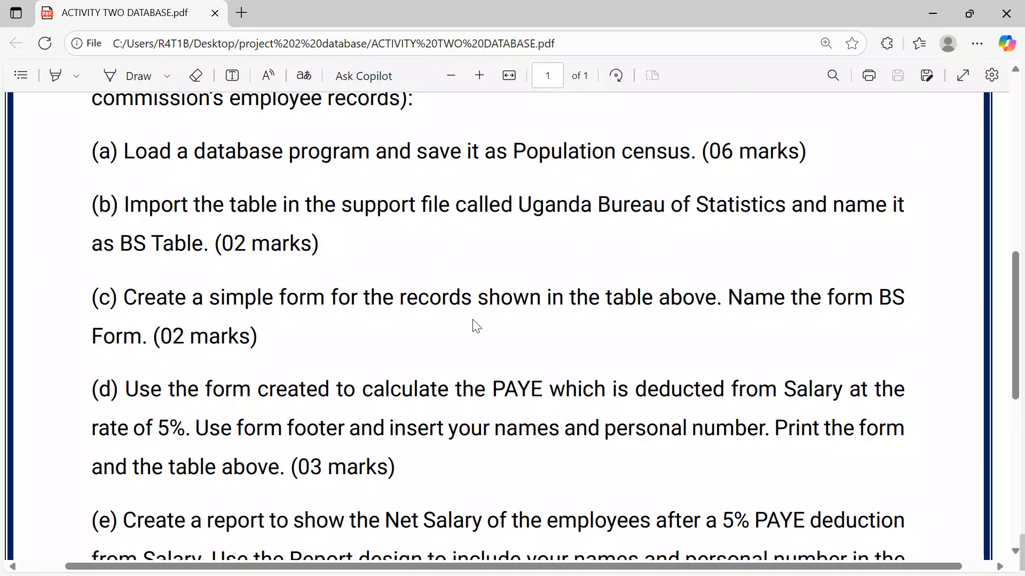
pyautogui.scroll(-2, 525, 328)
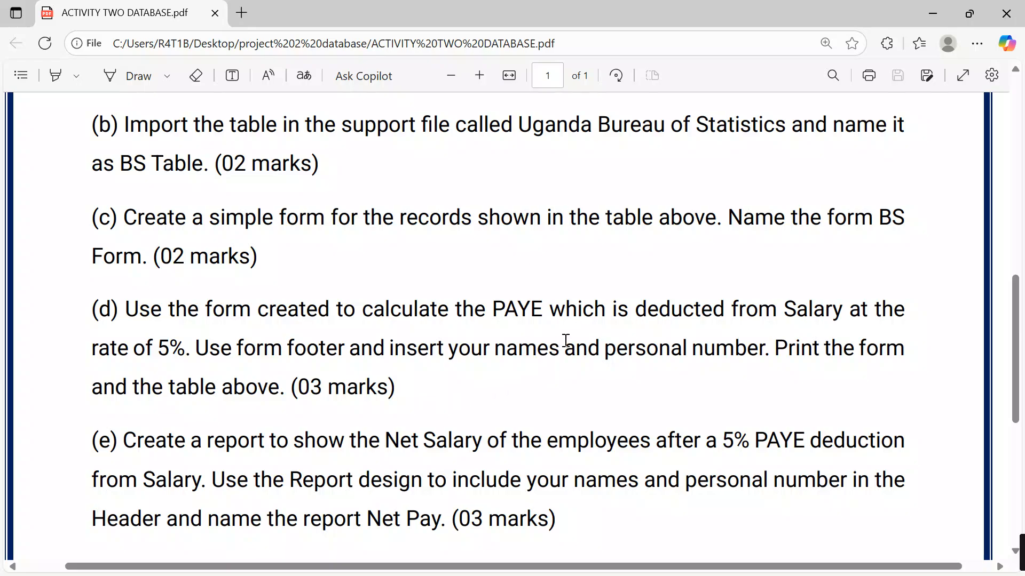
pyautogui.scroll(-2, 547, 346)
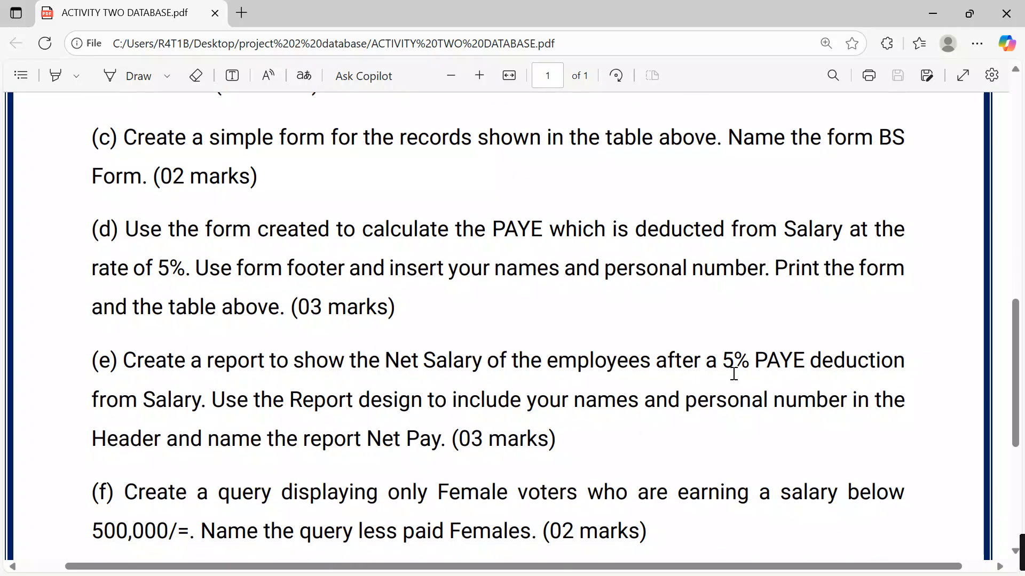
pyautogui.scroll(-2, 703, 381)
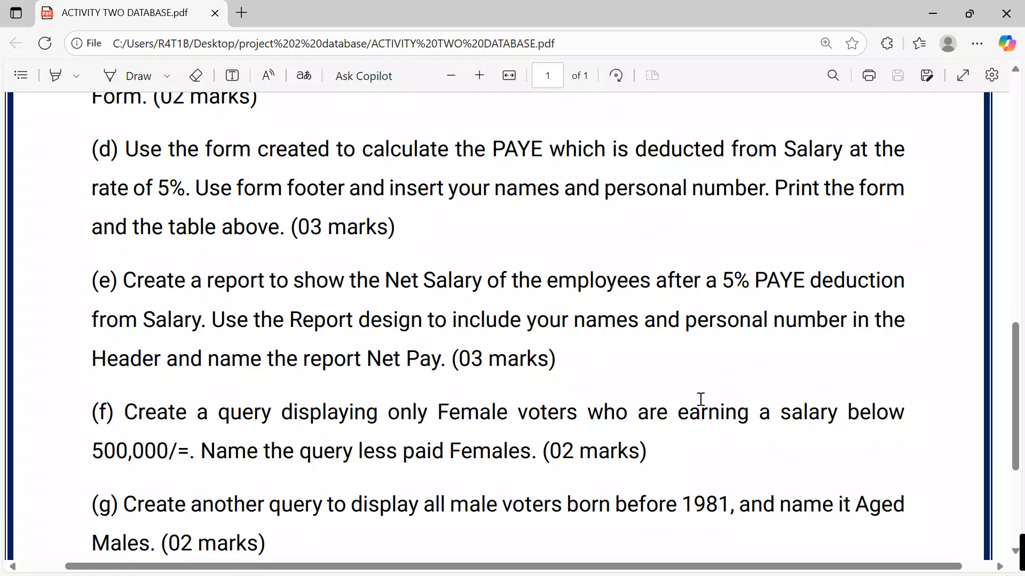
pyautogui.scroll(-4, 702, 397)
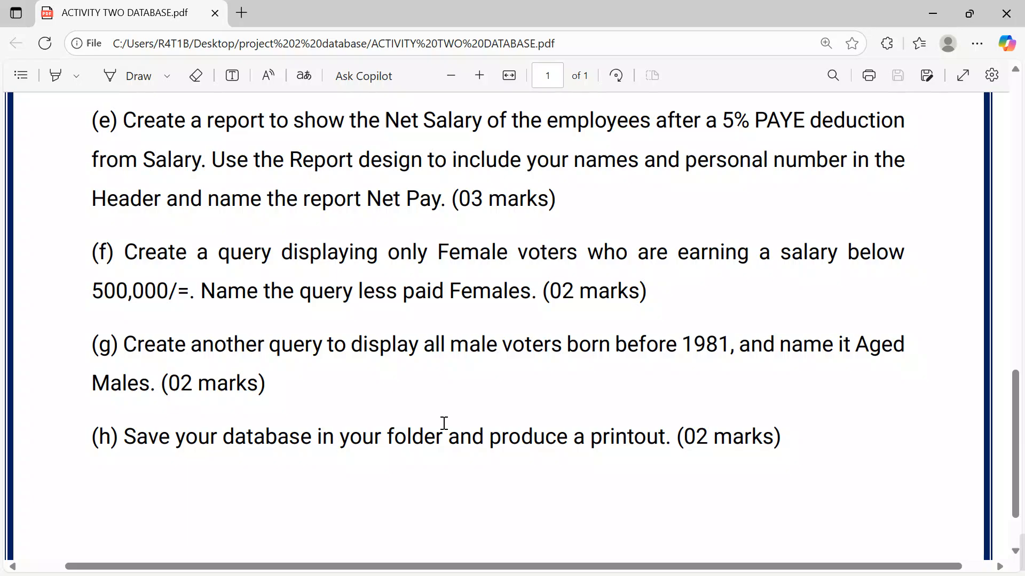
pyautogui.scroll(10, 614, 376)
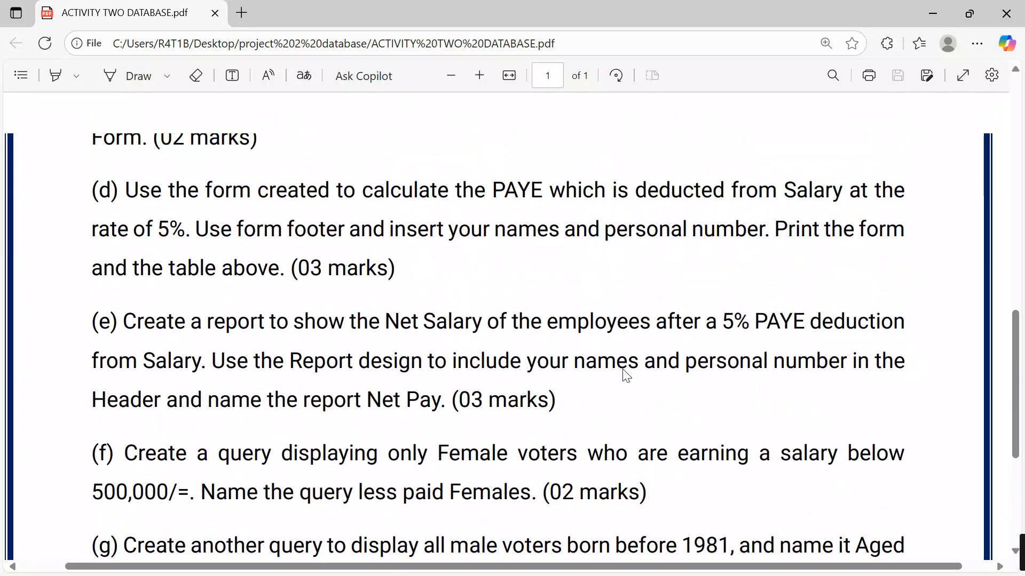
pyautogui.scroll(5, 625, 368)
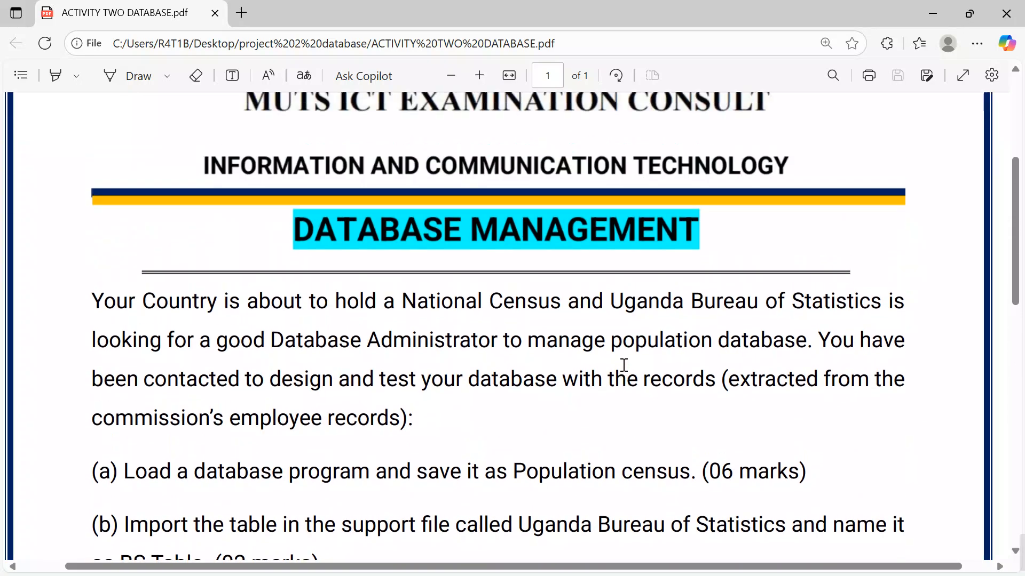
pyautogui.scroll(-1, 635, 367)
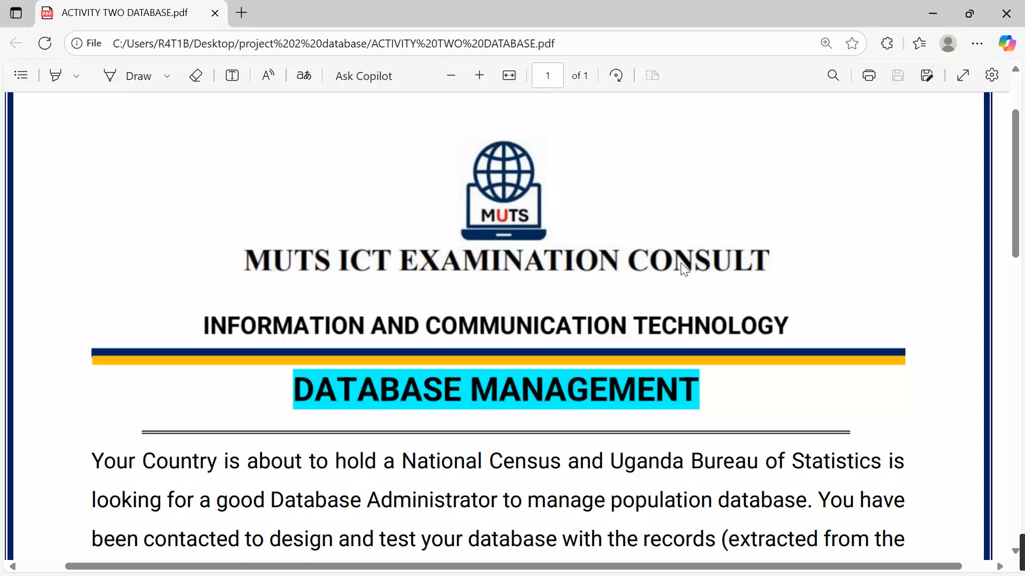
pyautogui.click(929, 10)
pyautogui.rightClick(778, 34)
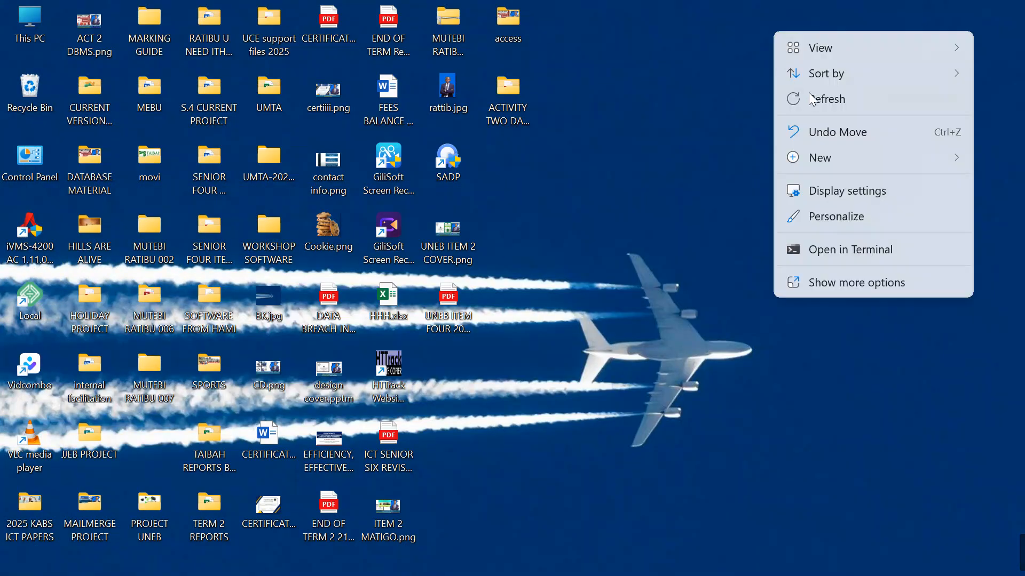
pyautogui.moveTo(817, 159)
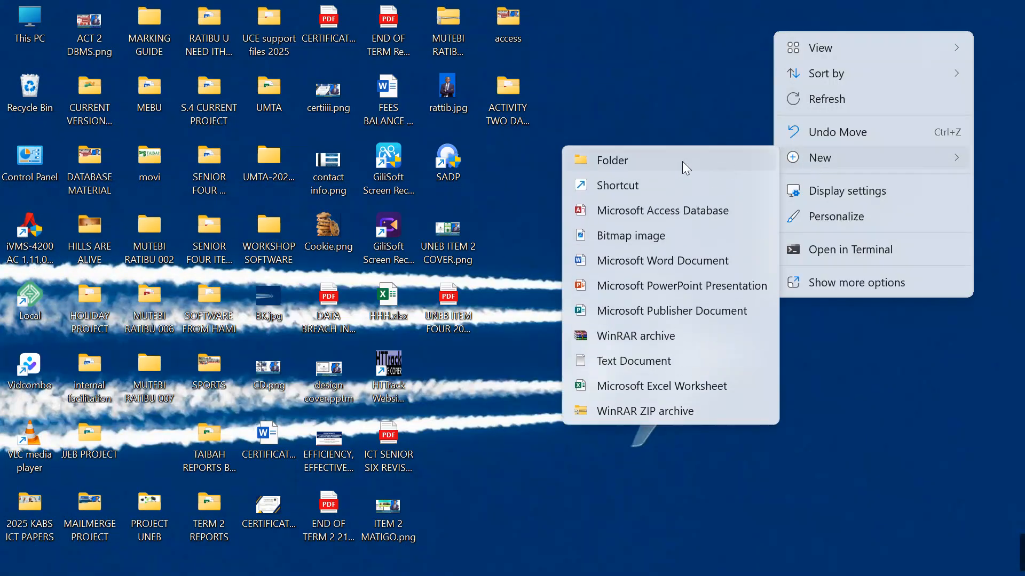
pyautogui.click(682, 161)
pyautogui.press('BackSpace')
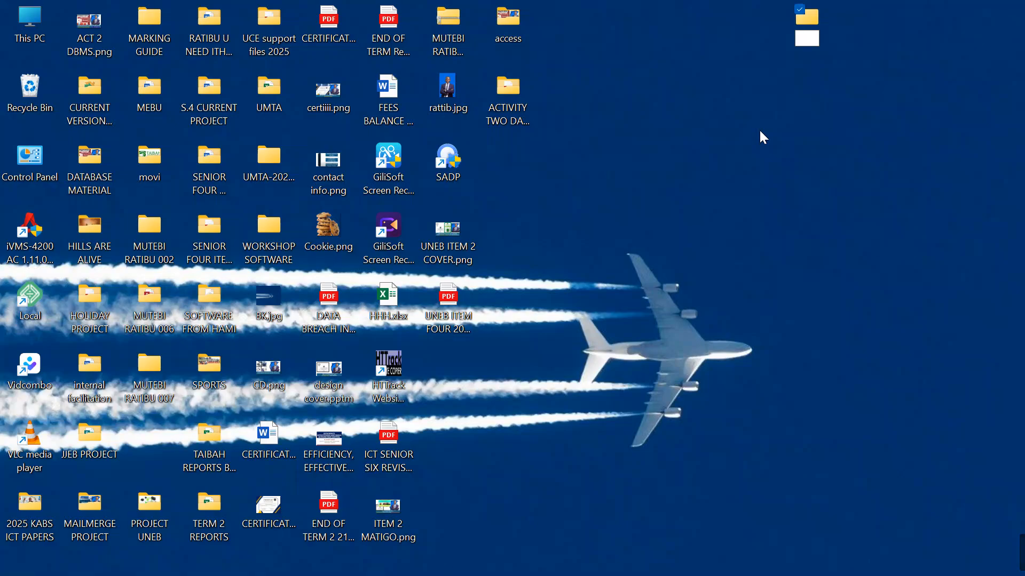
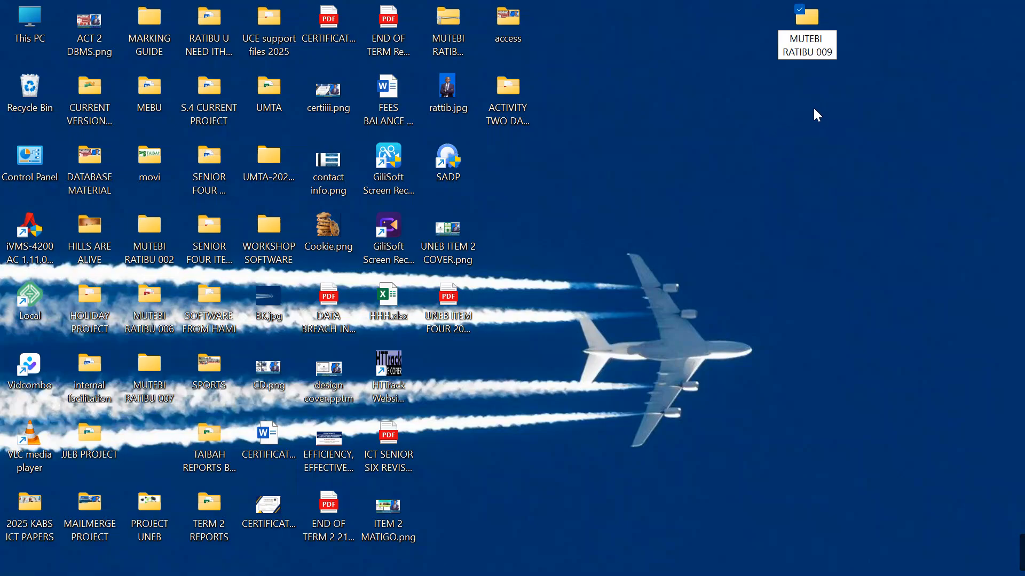
pyautogui.press('Return')
# Find and copy Uganda Bureau of Statistics.xlsx in the ACTIVITY TWO DATABASE folder
pyautogui.rightClick(785, 147)
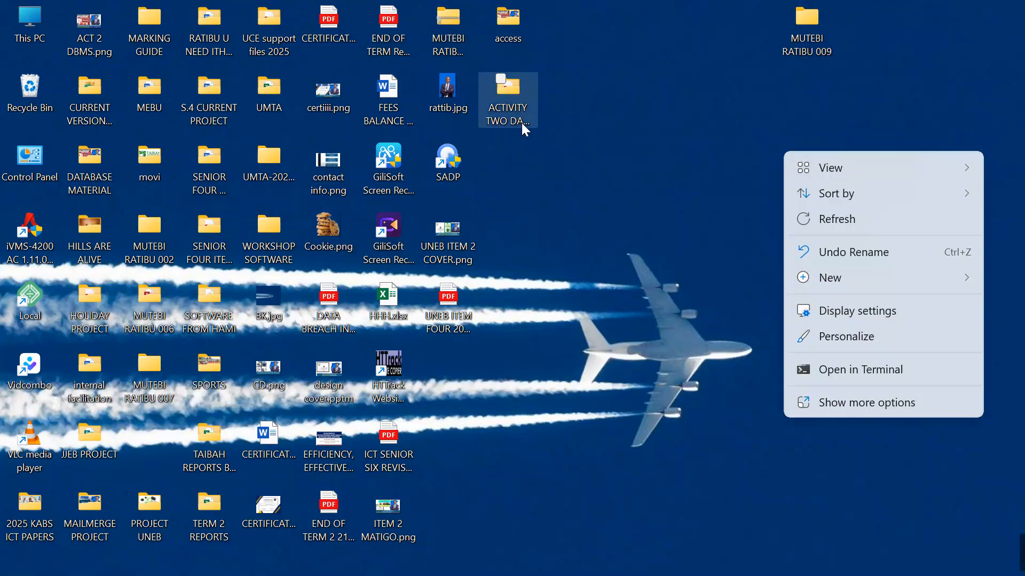
pyautogui.click(613, 92)
pyautogui.doubleClick(511, 87)
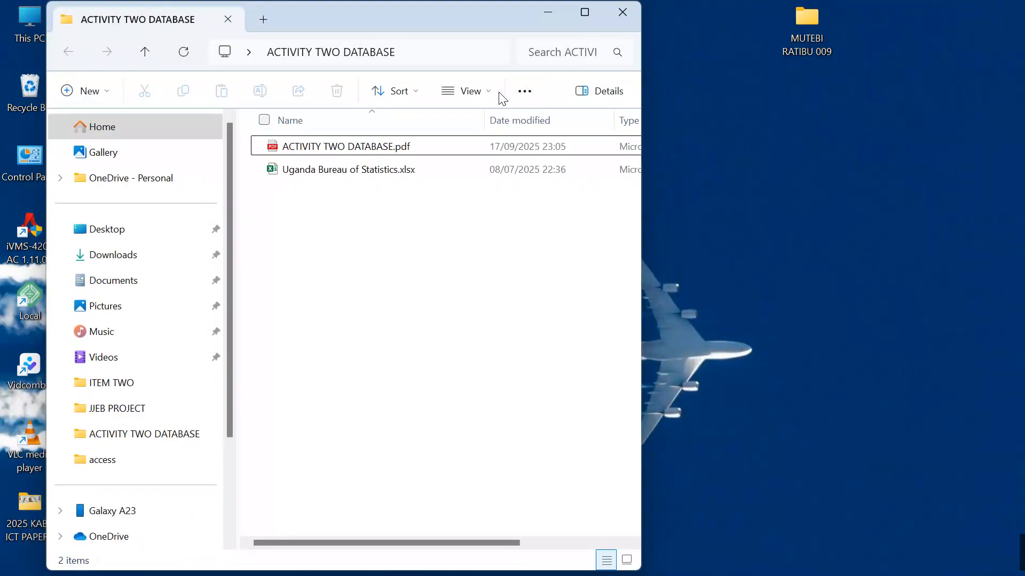
pyautogui.click(571, 12)
pyautogui.click(315, 167)
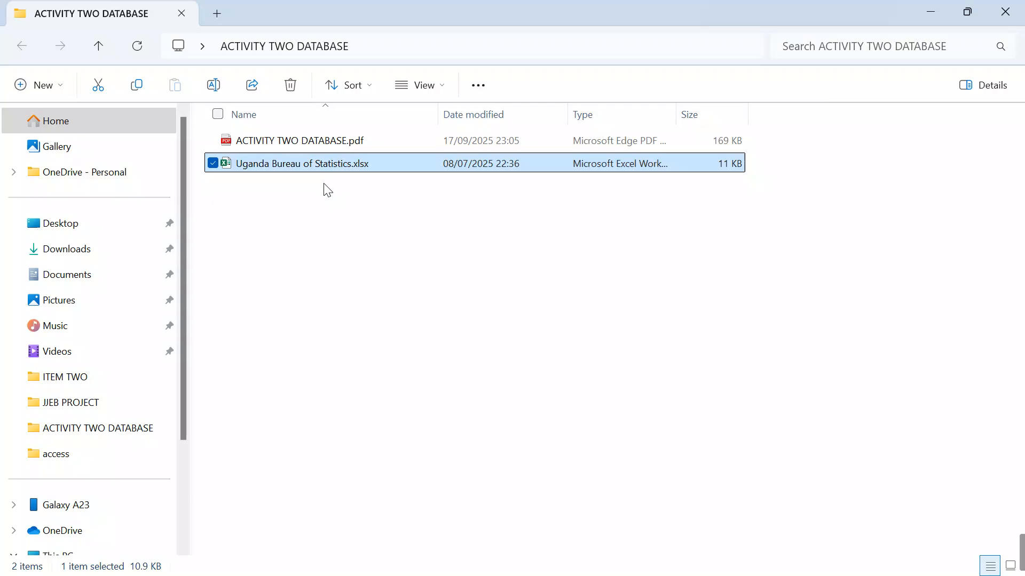
# Paste the spreadsheet into the new desktop folder
pyautogui.click(930, 11)
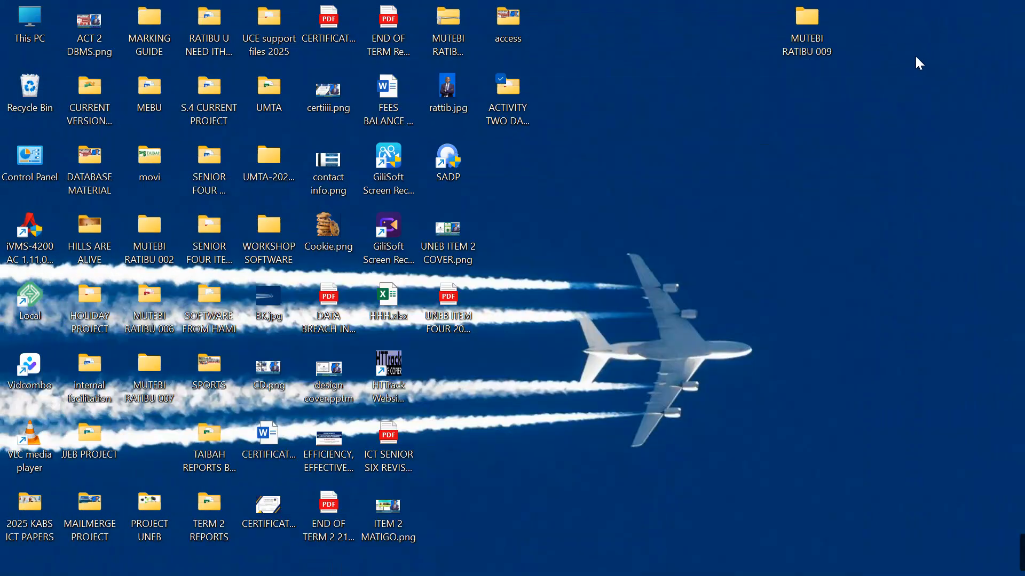
pyautogui.doubleClick(808, 27)
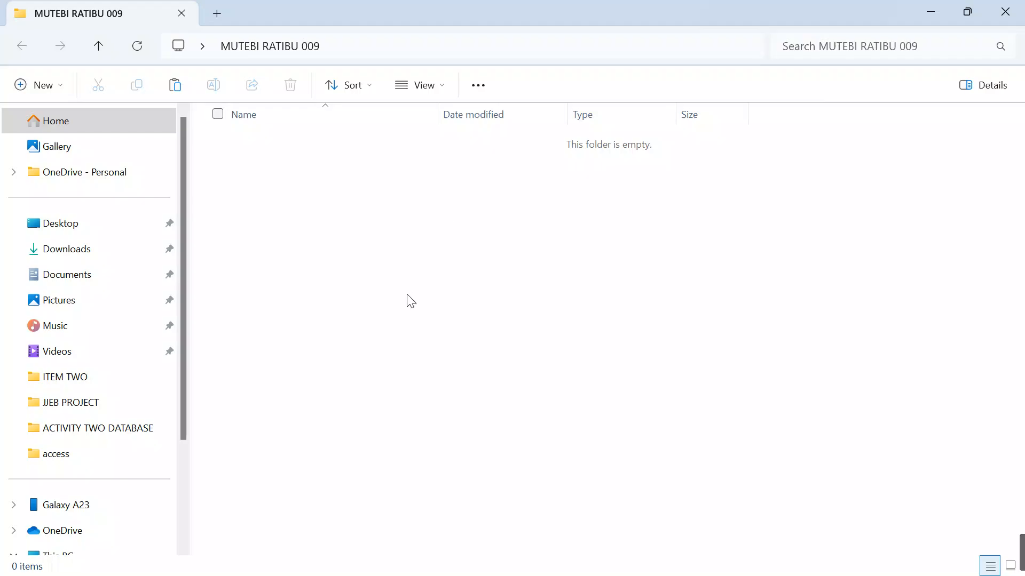
pyautogui.hotkey('ctrl', 'v')
pyautogui.click(400, 252)
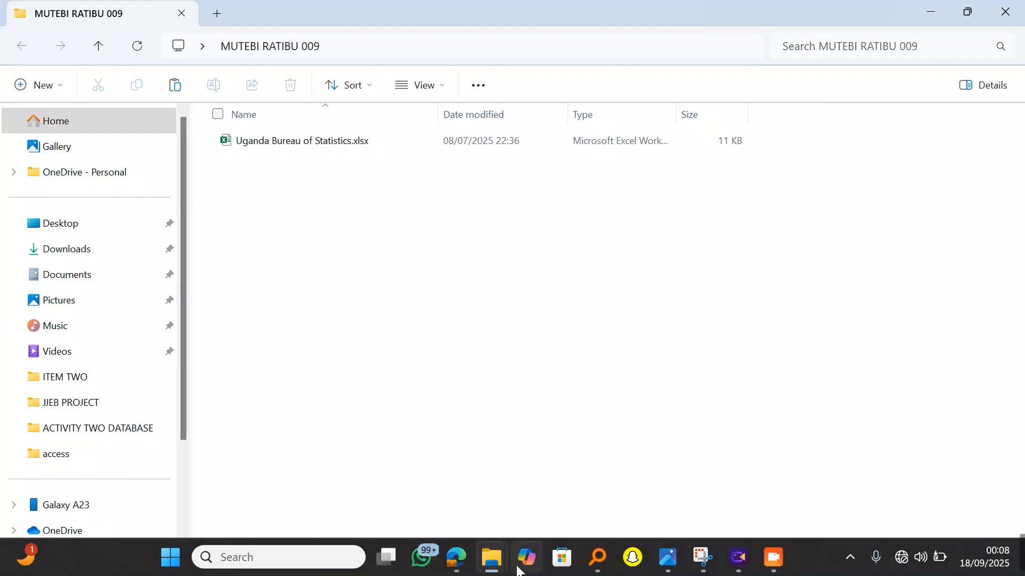
pyautogui.moveTo(456, 557)
pyautogui.click(447, 461)
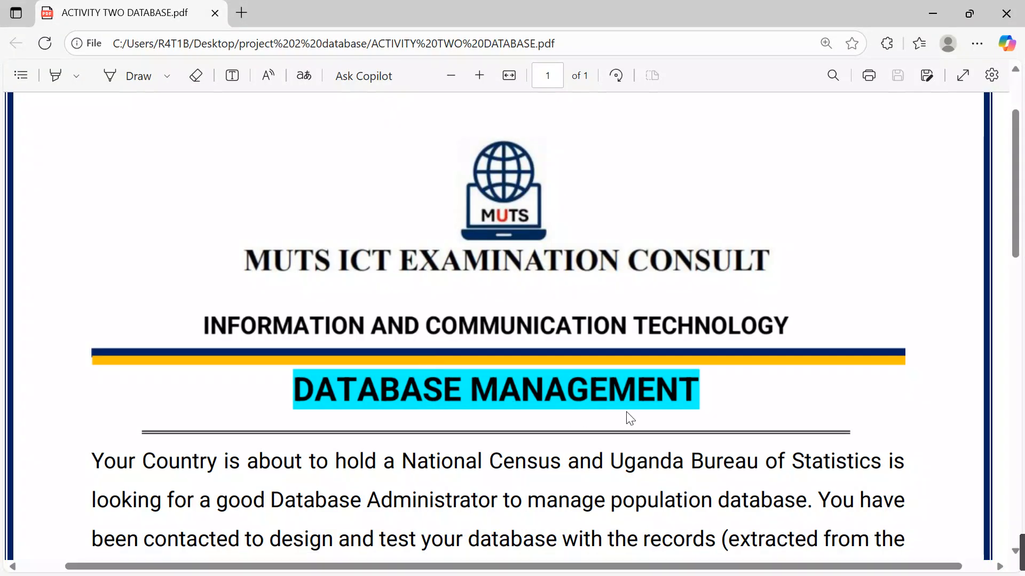
pyautogui.scroll(-5, 627, 415)
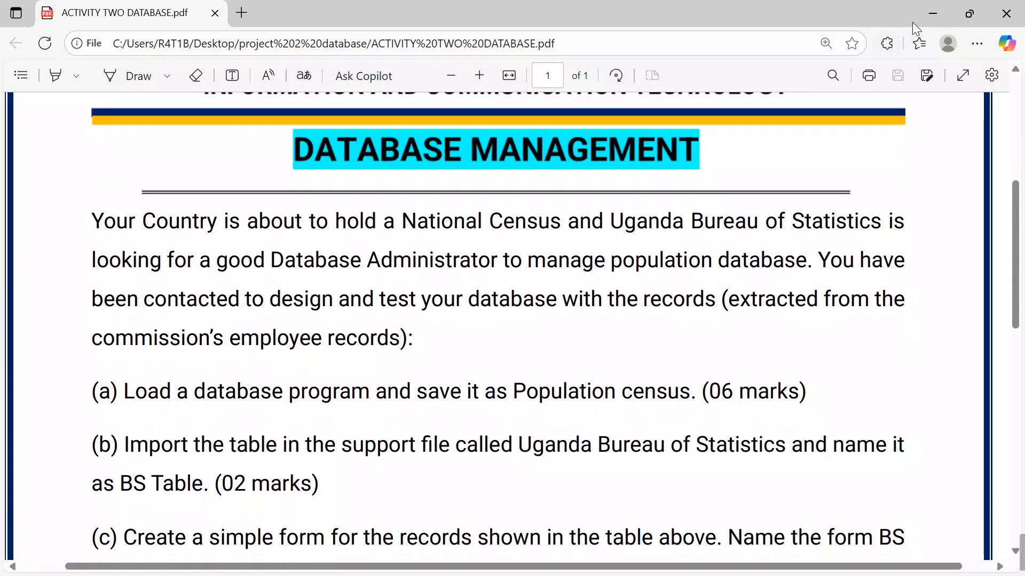
pyautogui.click(929, 17)
# Create a new blank Access database file in the candidate's folder
pyautogui.rightClick(348, 240)
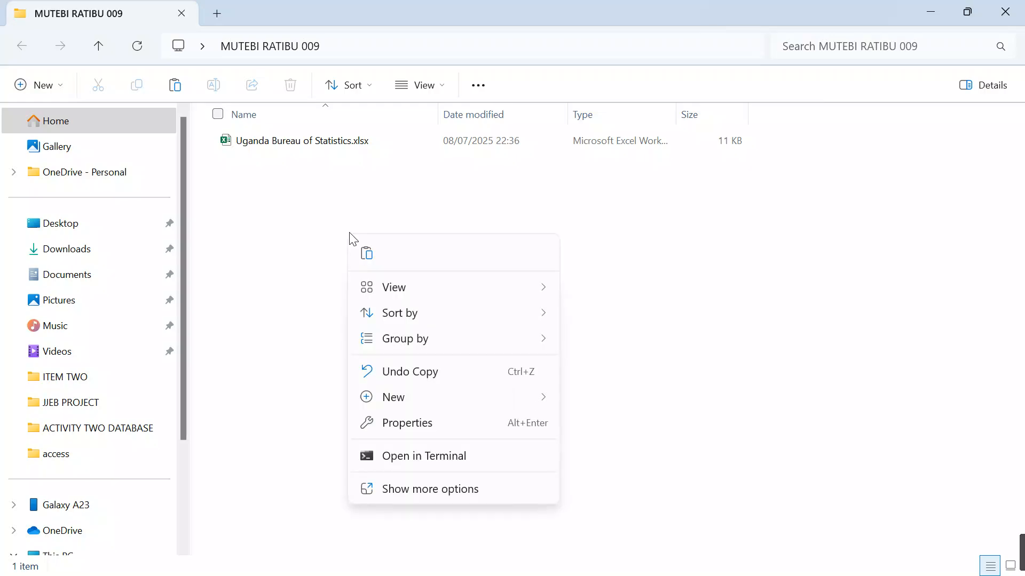
pyautogui.moveTo(405, 401)
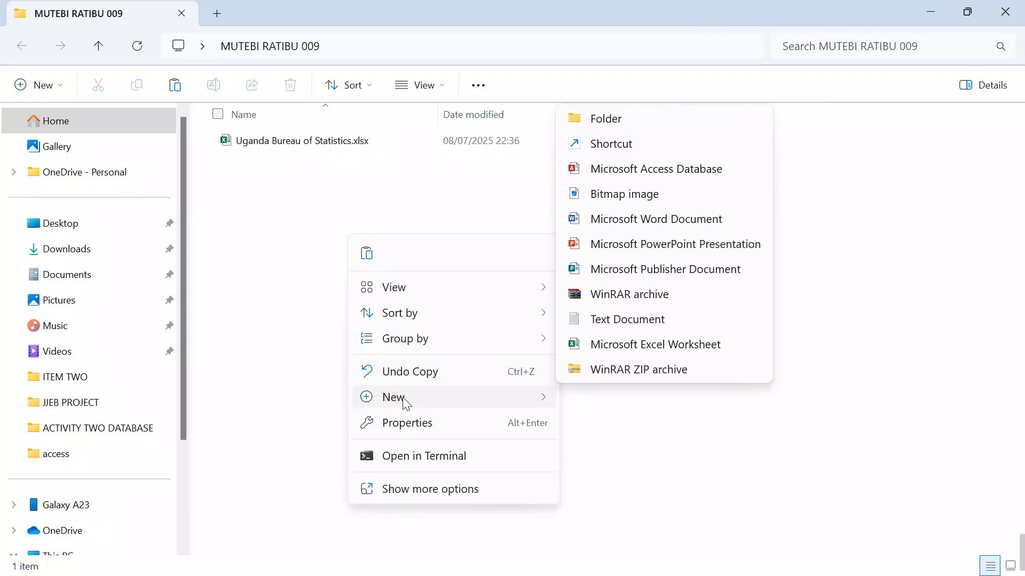
pyautogui.click(628, 169)
pyautogui.press('BackSpace')
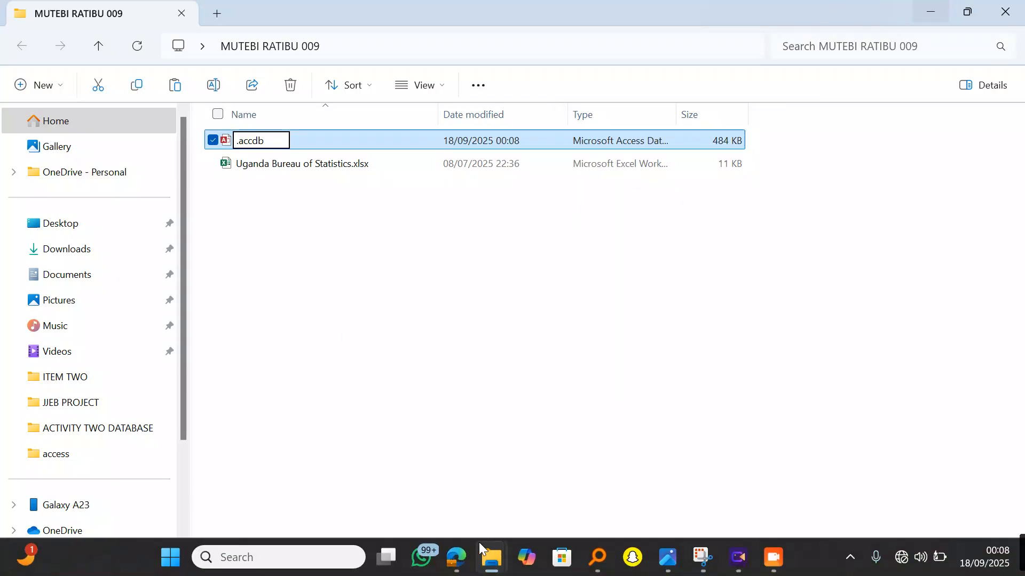
pyautogui.doubleClick(460, 557)
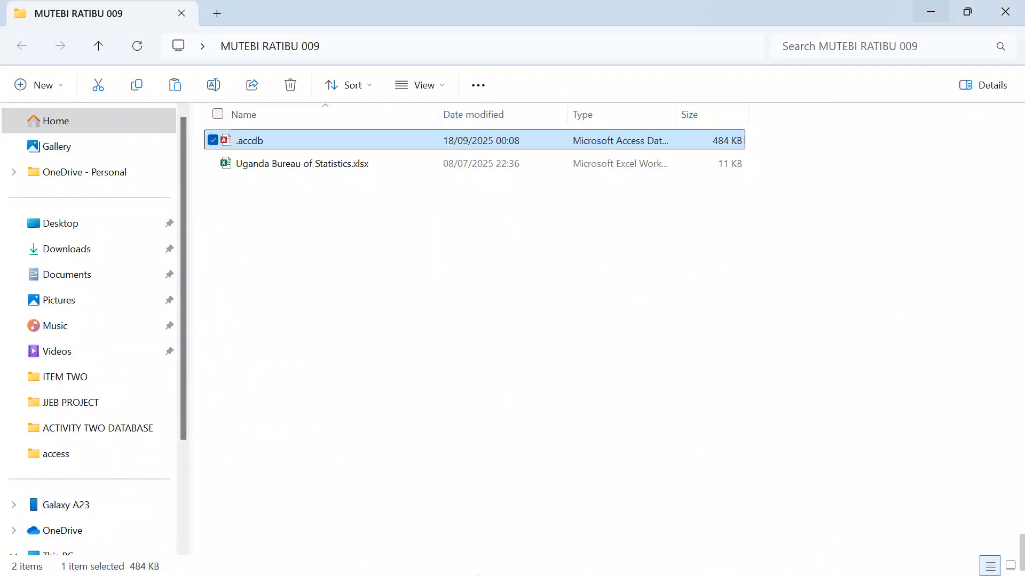
pyautogui.click(459, 558)
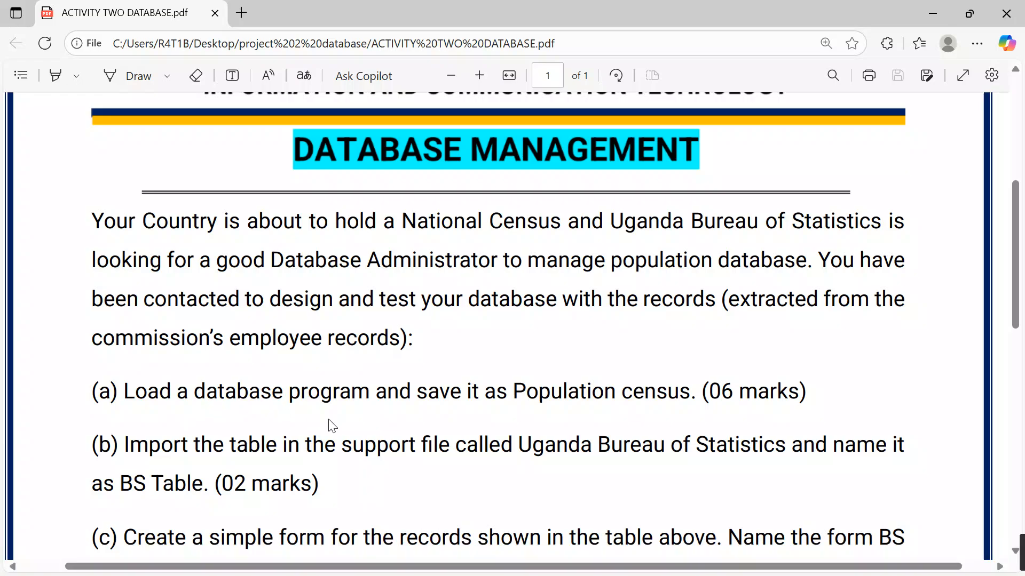
pyautogui.click(932, 12)
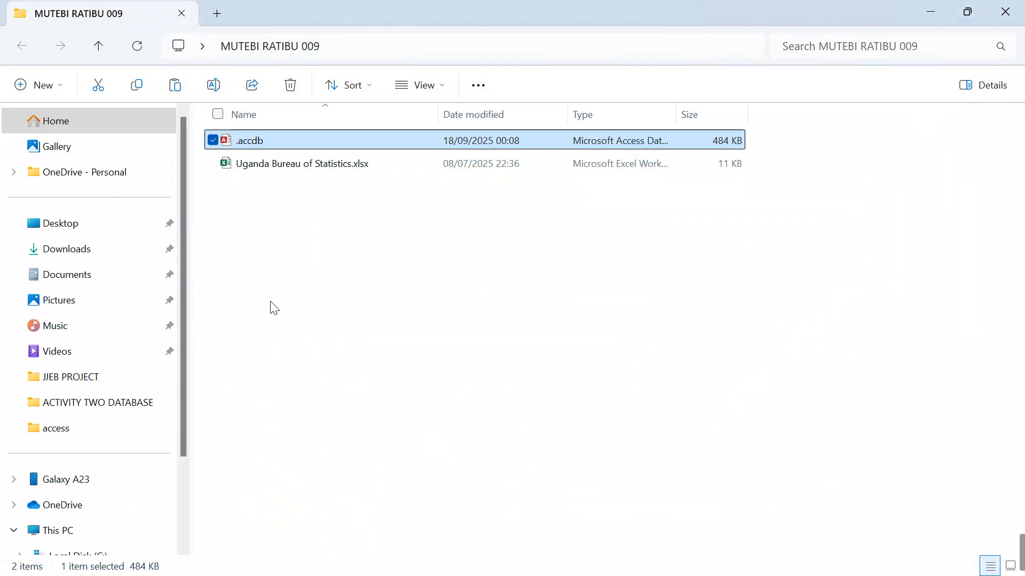
# Rename the new database file to Popilation Census.accdb
pyautogui.rightClick(238, 147)
pyautogui.click(315, 163)
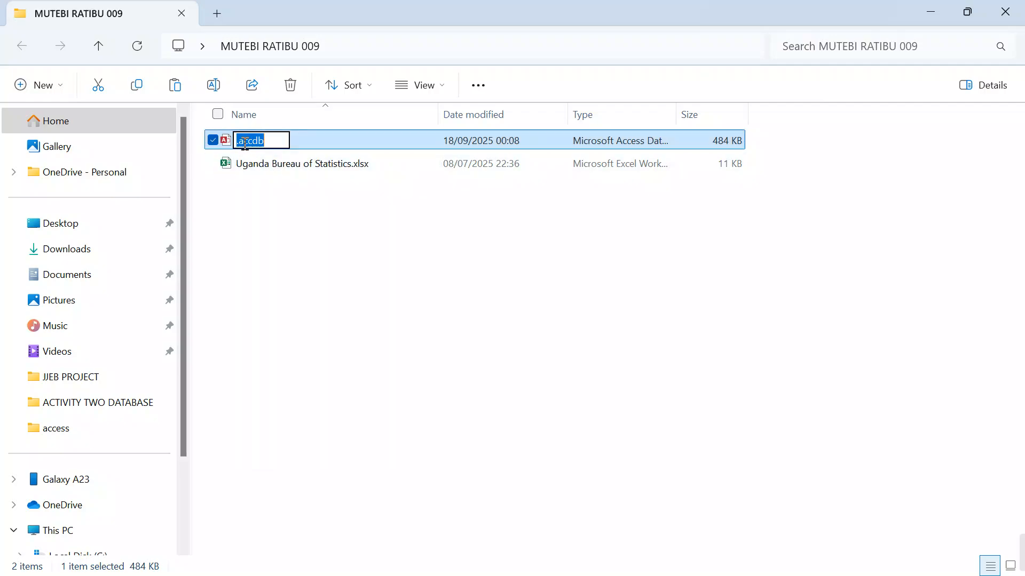
pyautogui.click(238, 142)
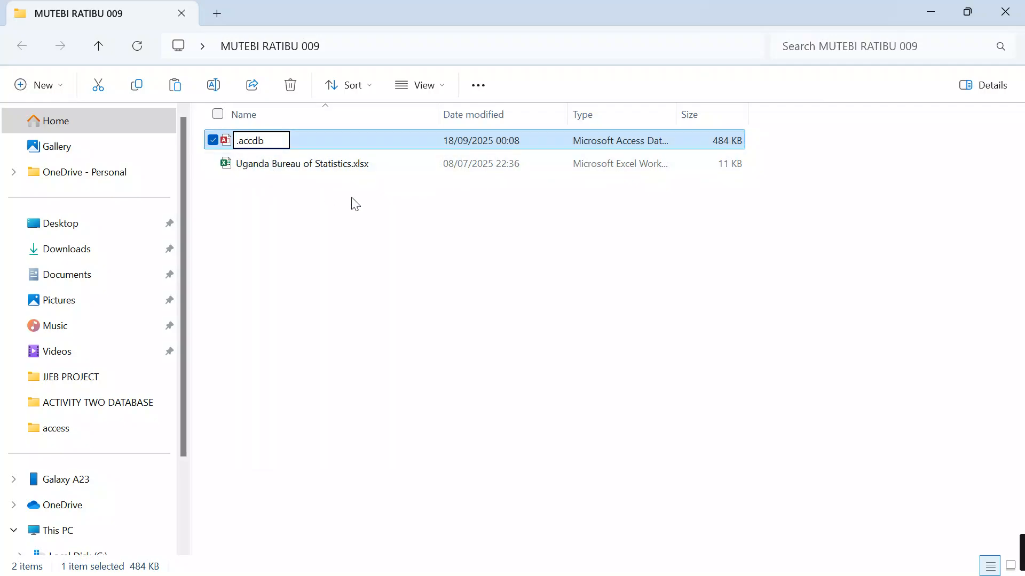
pyautogui.write('Popilati')
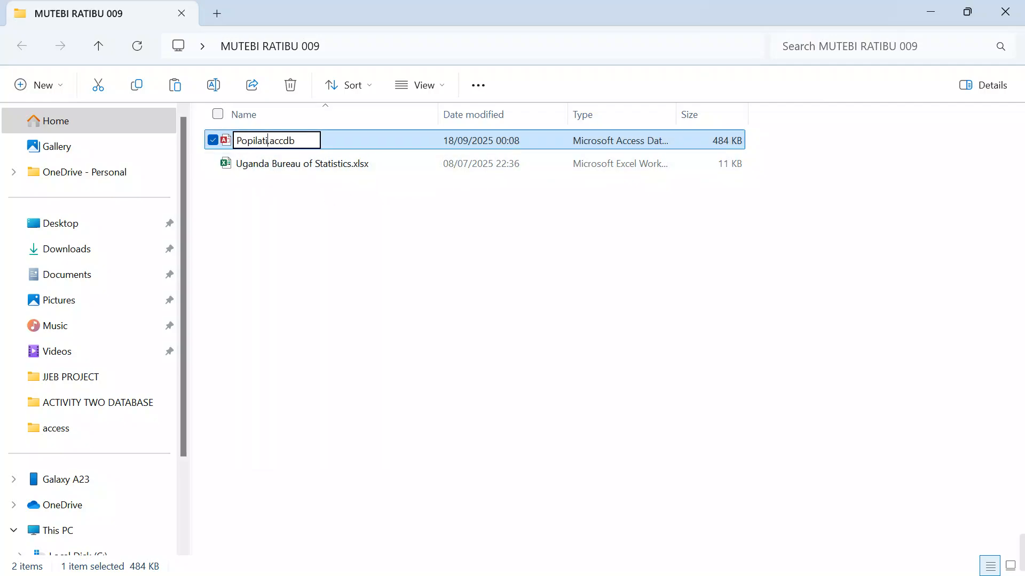
pyautogui.write('on Censu')
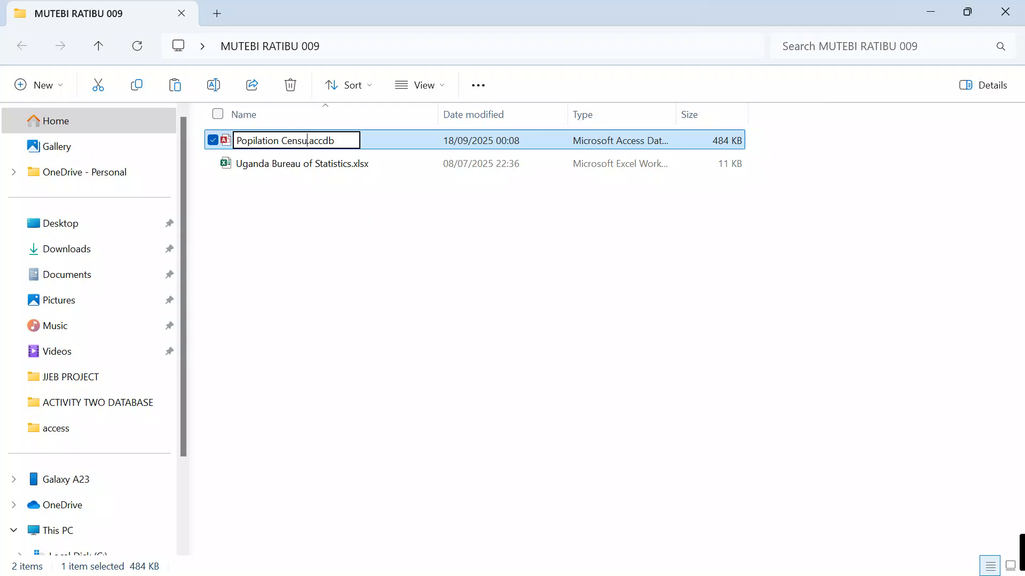
pyautogui.write('s')
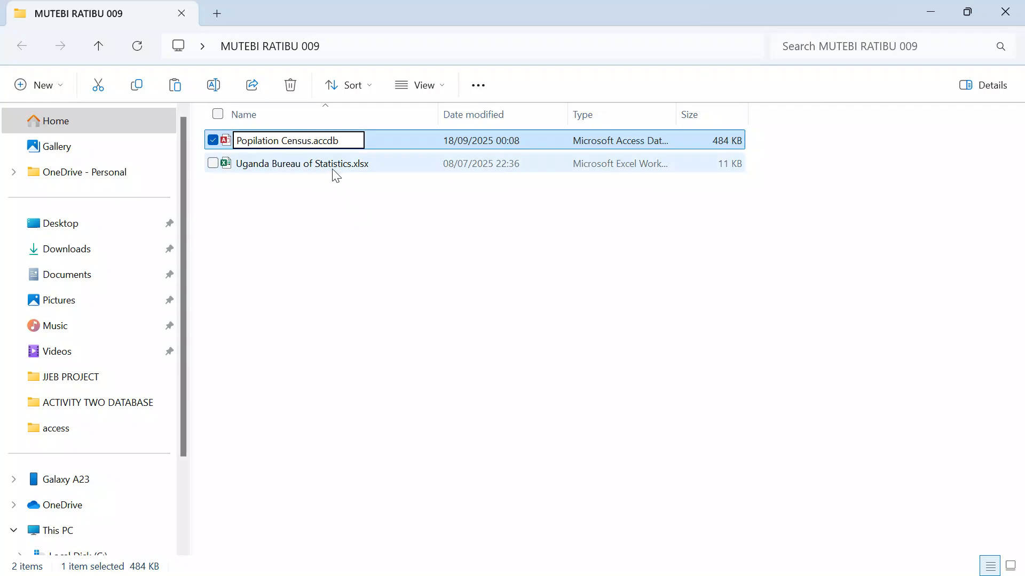
pyautogui.press('Return')
pyautogui.click(411, 306)
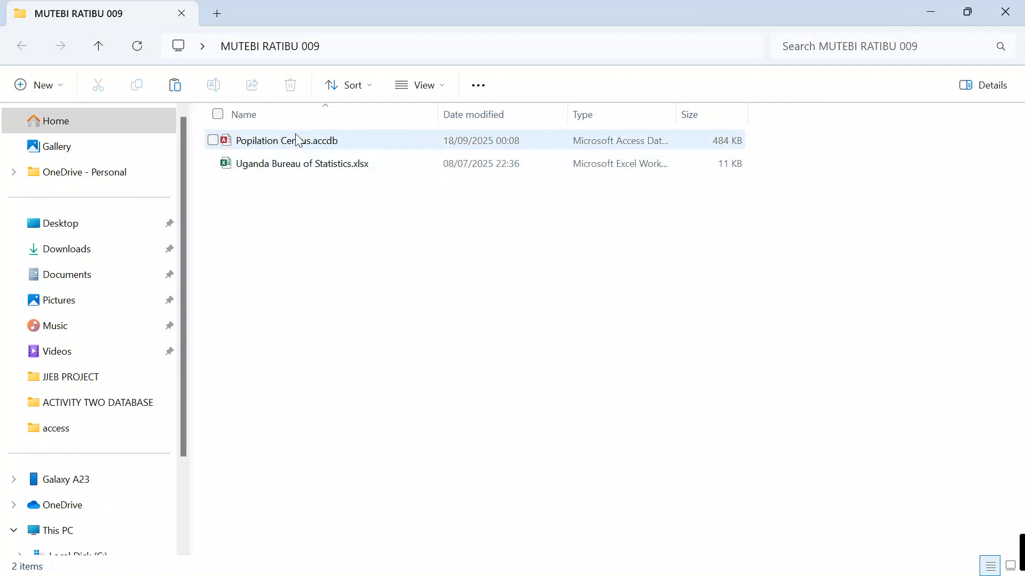
# Open Popilation Census.accdb in Access with its content enabled
pyautogui.doubleClick(293, 140)
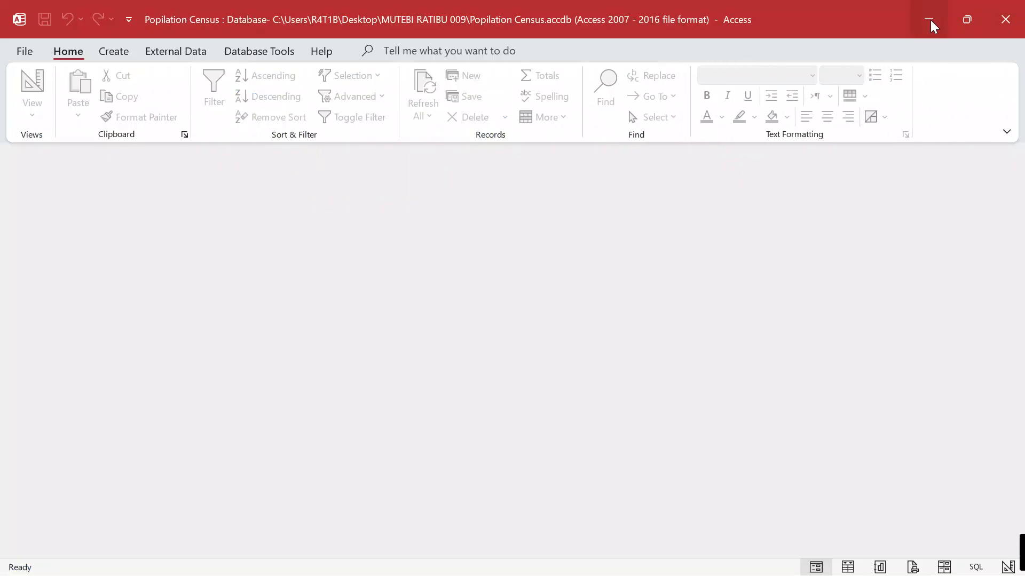
pyautogui.click(443, 156)
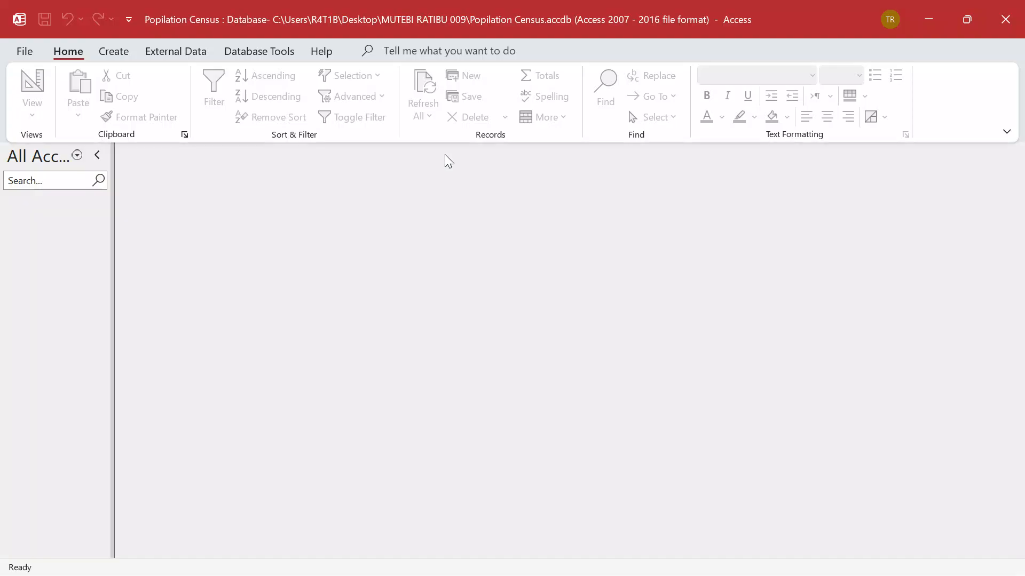
pyautogui.click(930, 16)
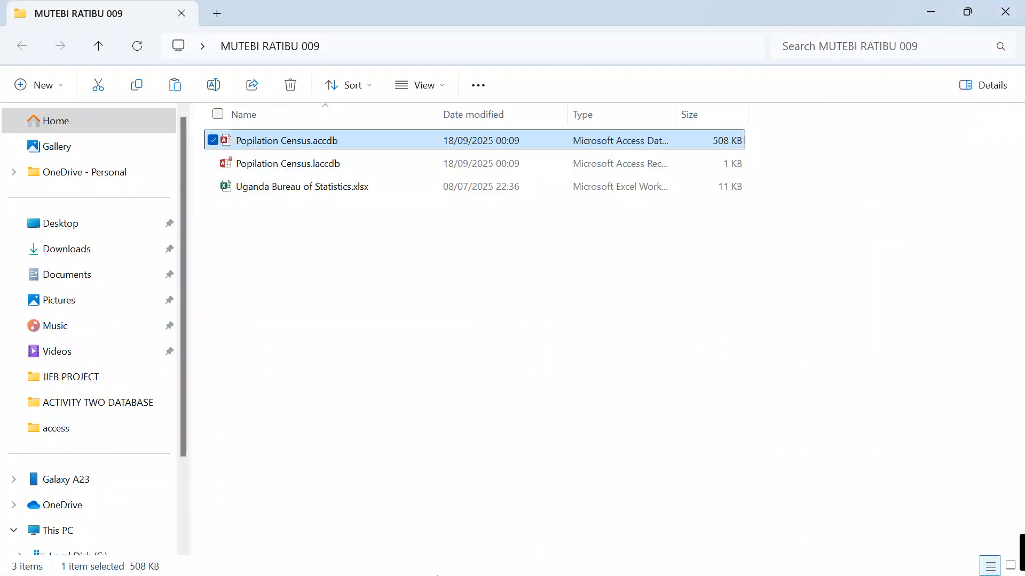
# Check the assignment PDF, then bring up Access's External Data new data source options
pyautogui.moveTo(481, 574)
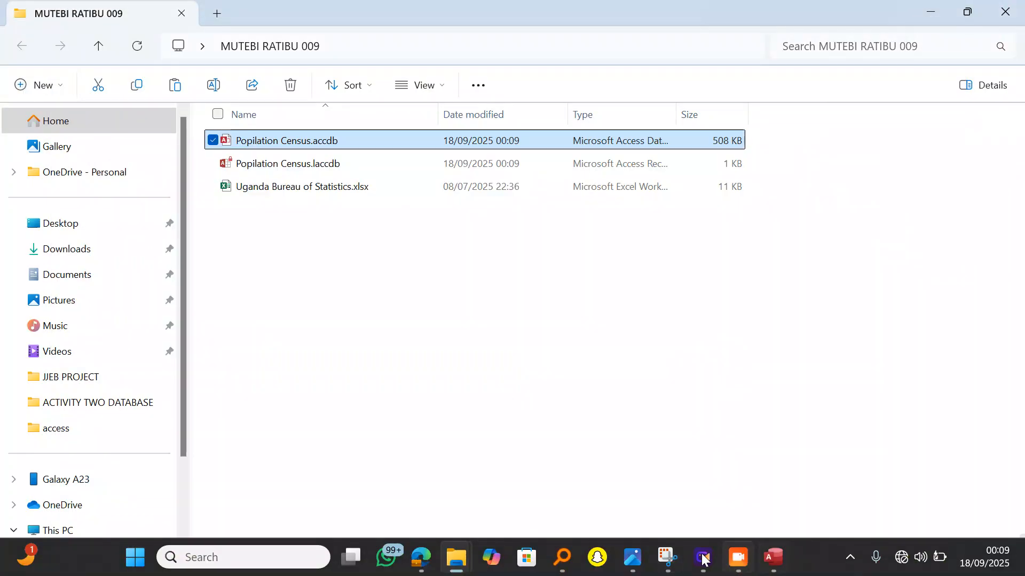
pyautogui.click(422, 557)
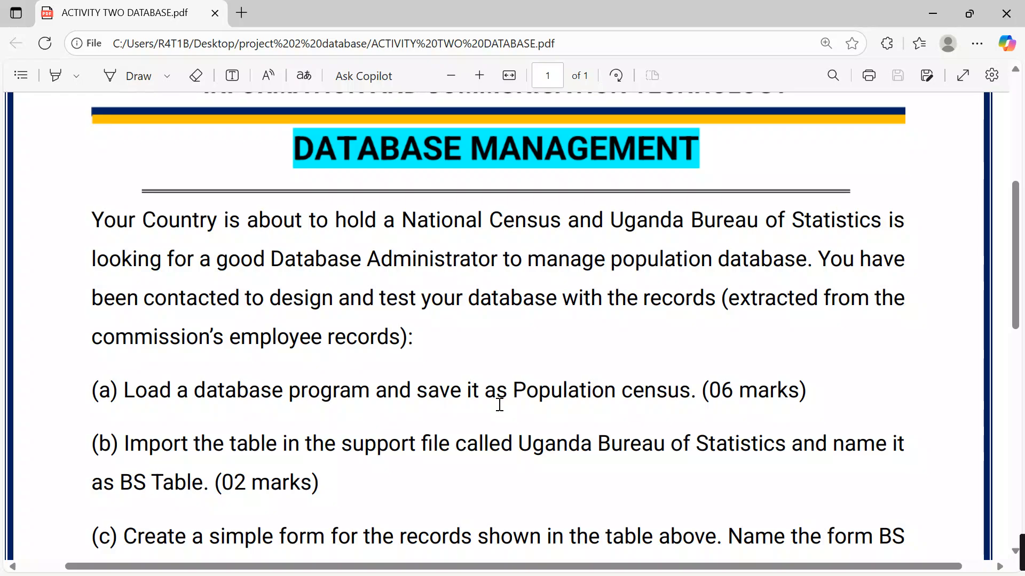
pyautogui.scroll(-3, 506, 415)
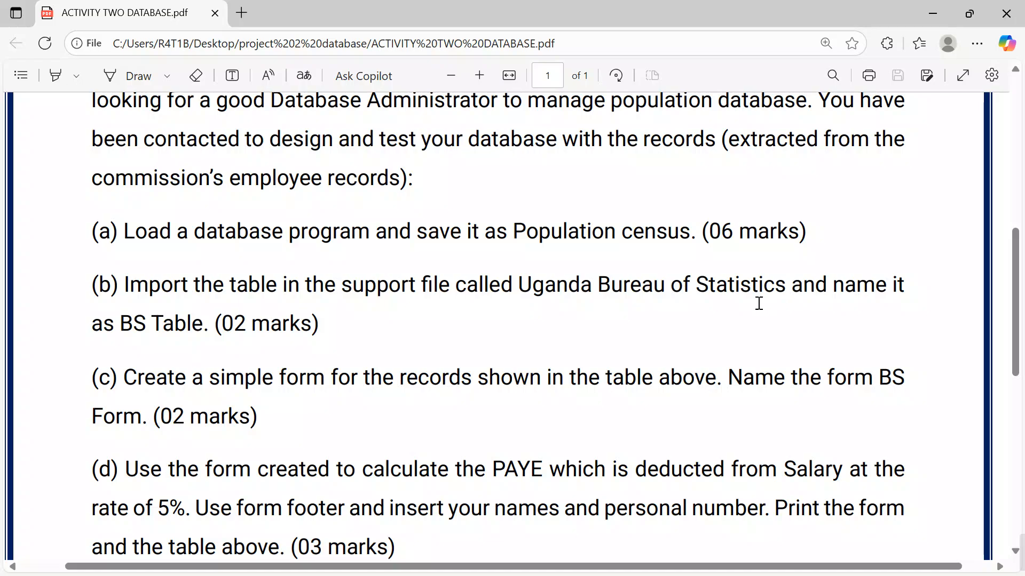
pyautogui.click(941, 12)
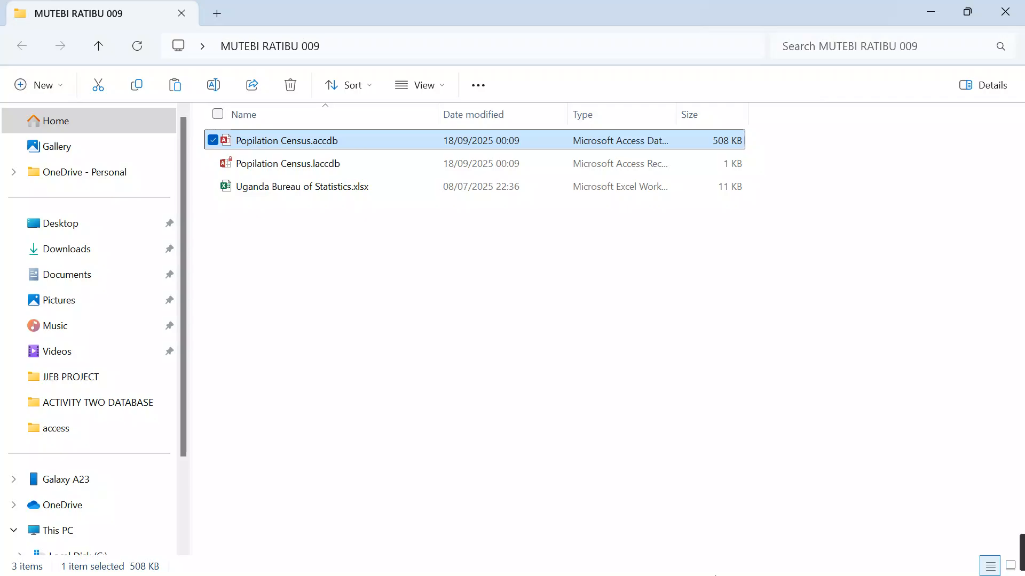
pyautogui.click(775, 557)
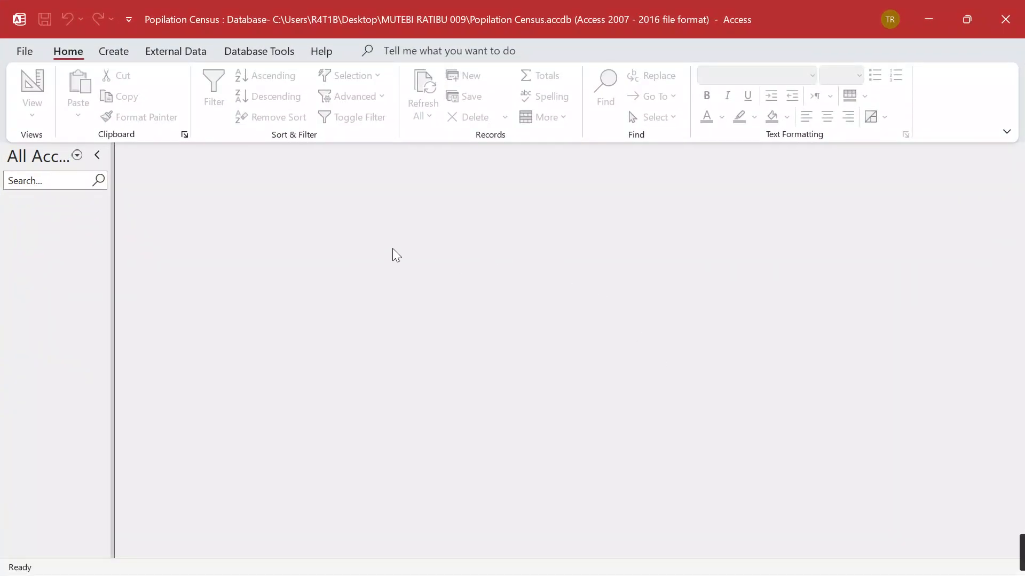
pyautogui.click(167, 52)
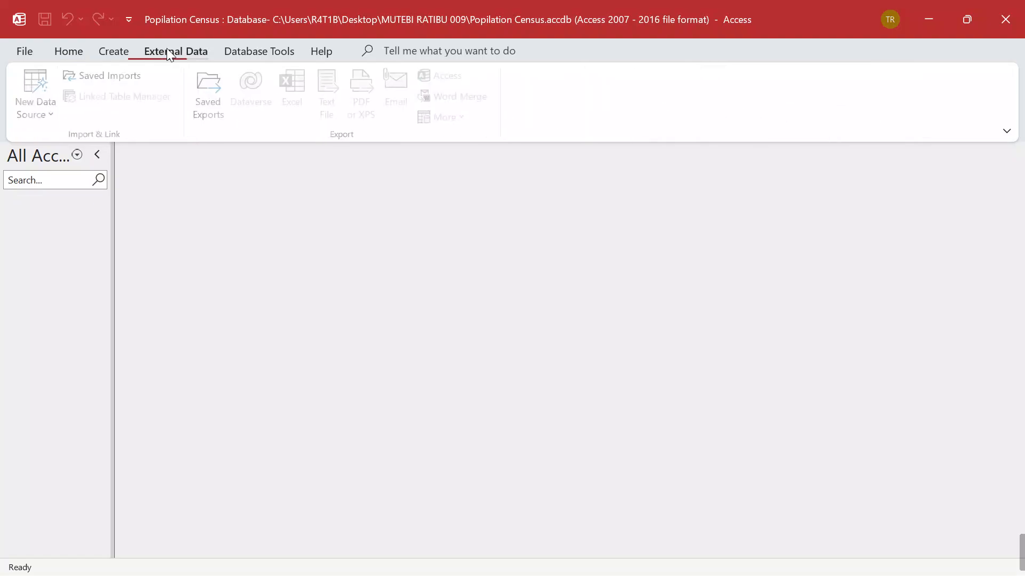
pyautogui.click(35, 88)
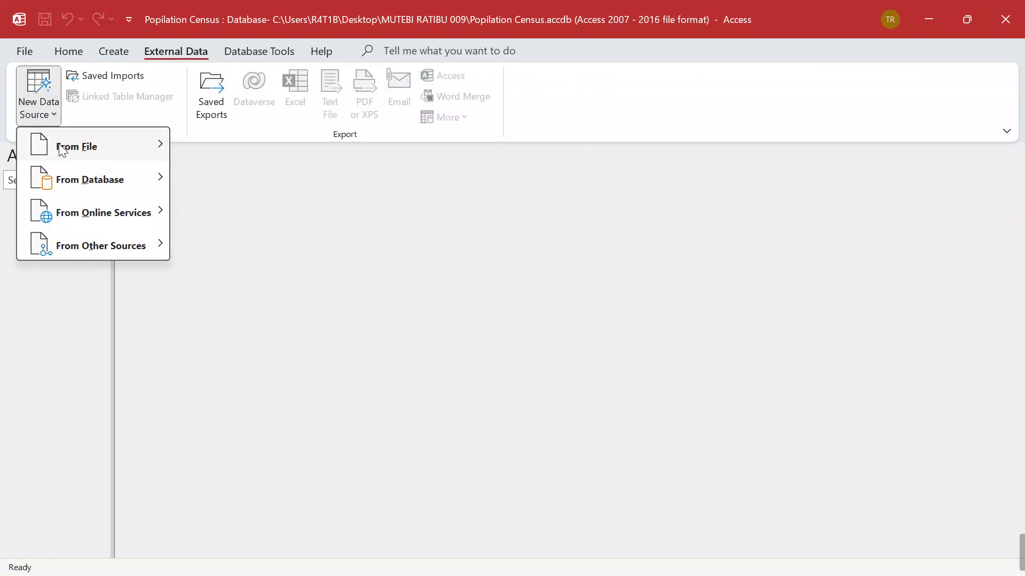
# Pick Excel as the source and select Uganda Bureau of Statistics.xlsx from the candidate's desktop folder
pyautogui.moveTo(63, 149)
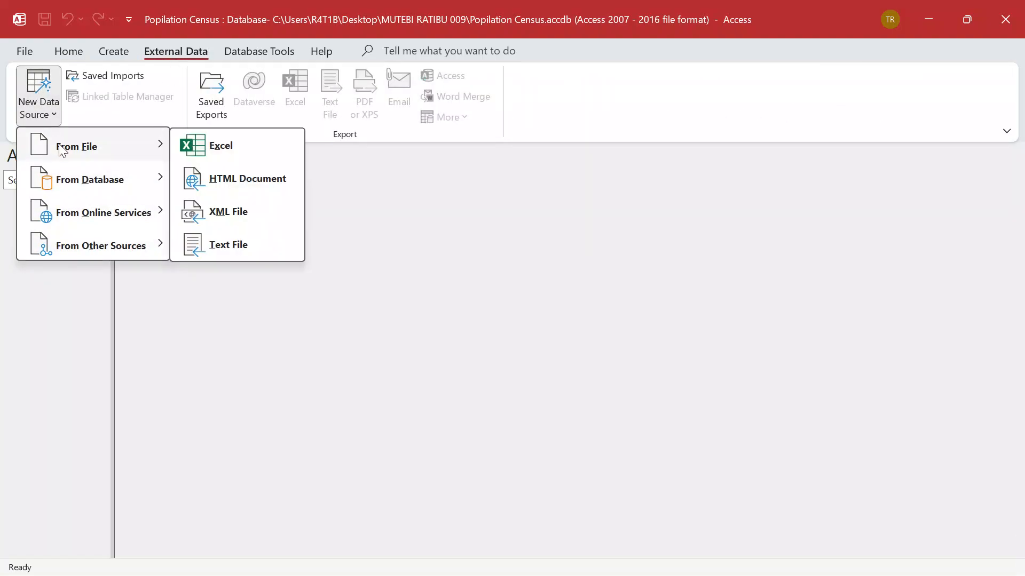
pyautogui.click(219, 152)
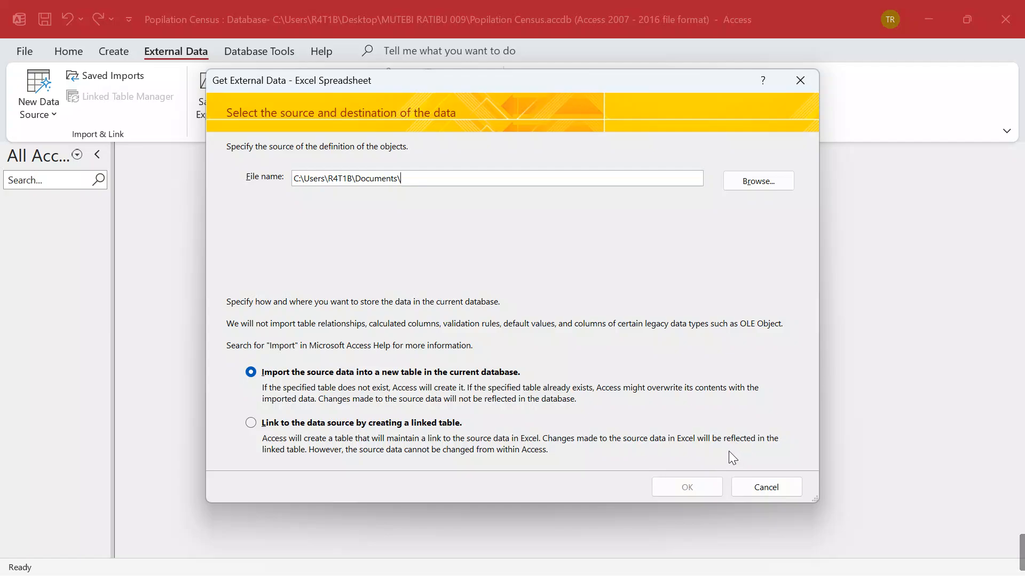
pyautogui.click(764, 184)
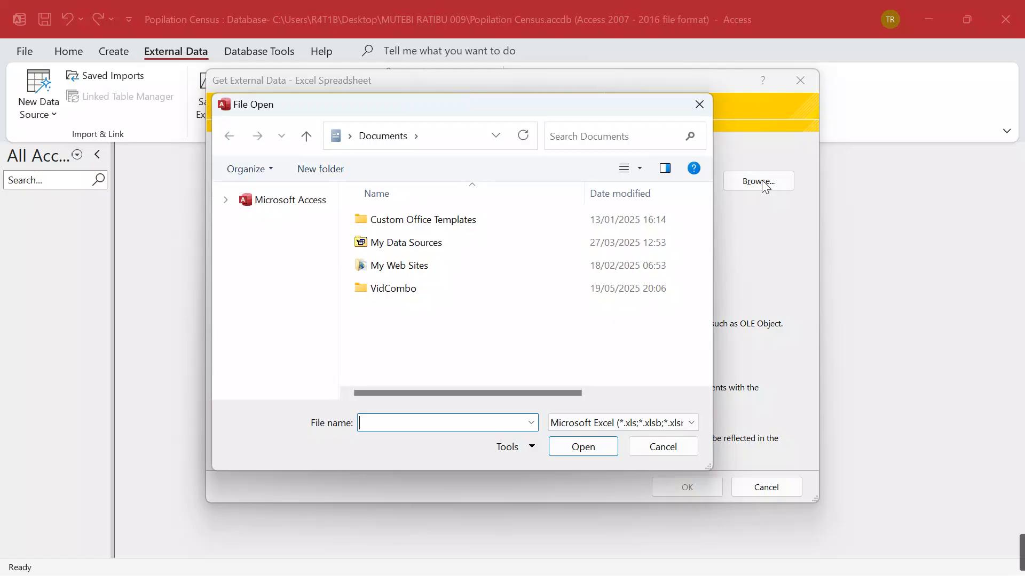
pyautogui.scroll(-1, 315, 216)
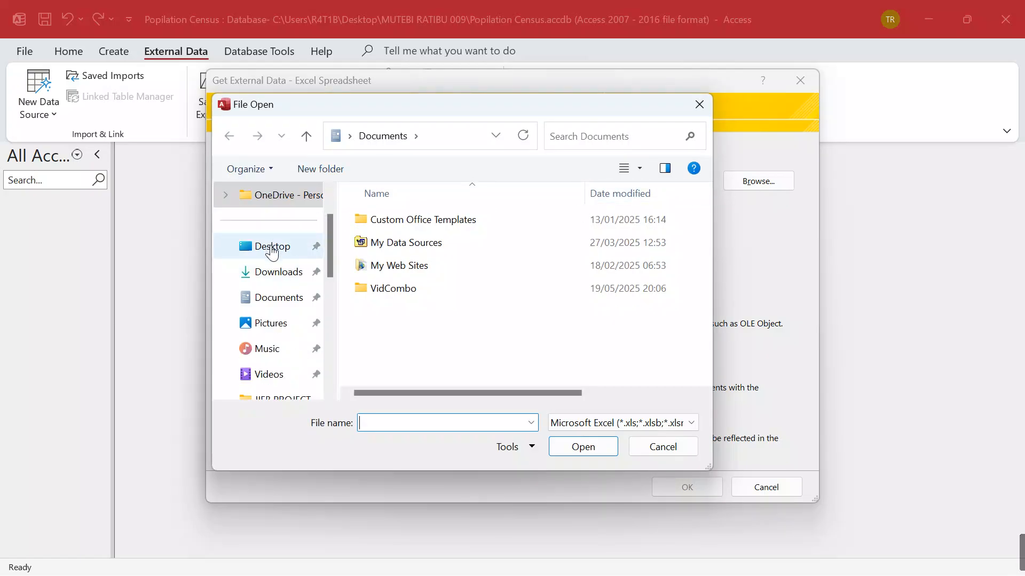
pyautogui.click(275, 247)
pyautogui.moveTo(708, 226); pyautogui.dragTo(699, 298)
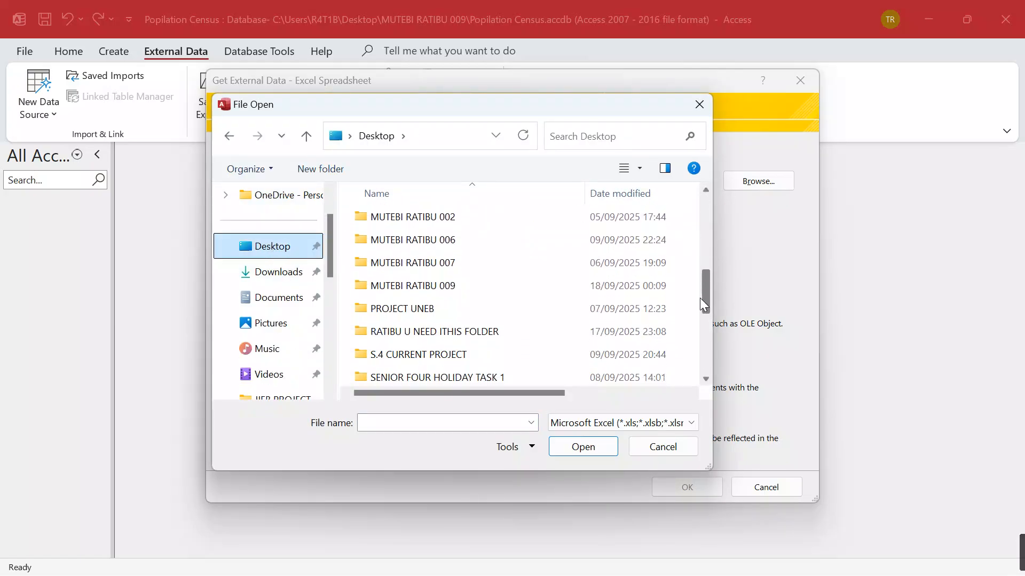
pyautogui.doubleClick(463, 284)
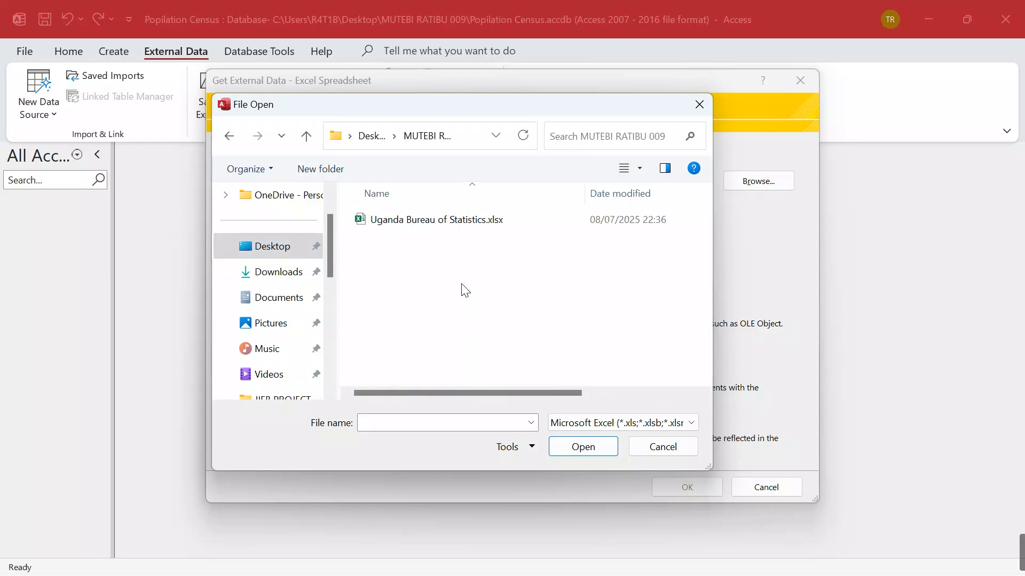
pyautogui.click(428, 222)
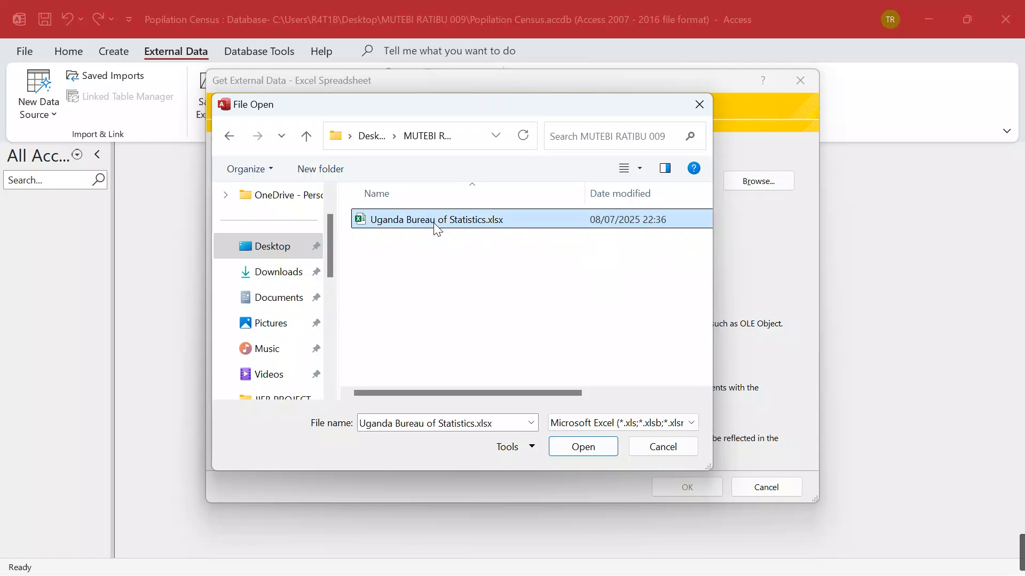
pyautogui.click(591, 450)
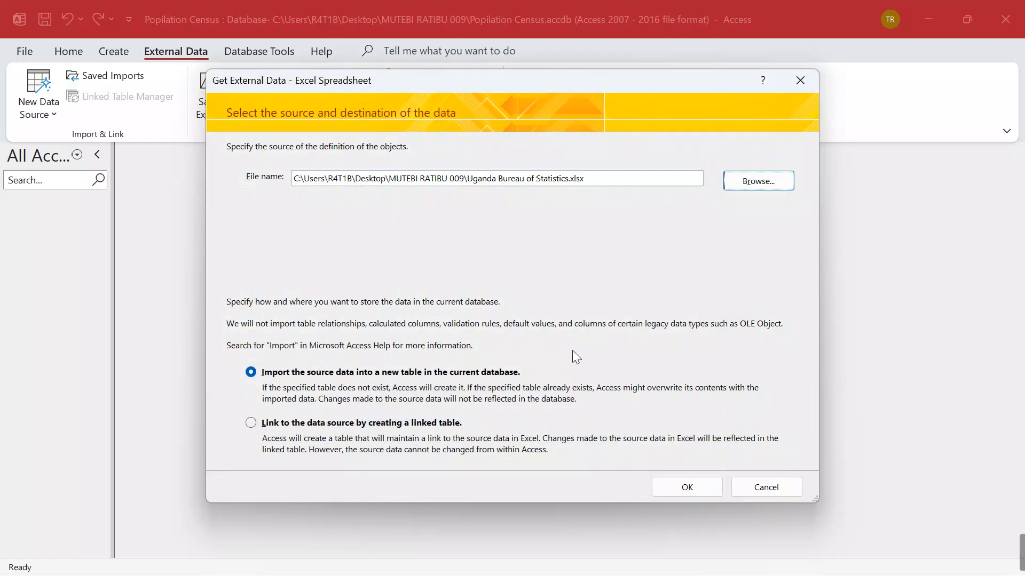
# Import the spreadsheet into table Sheet1 with first-row headings and Voter ID as primary key
pyautogui.click(694, 488)
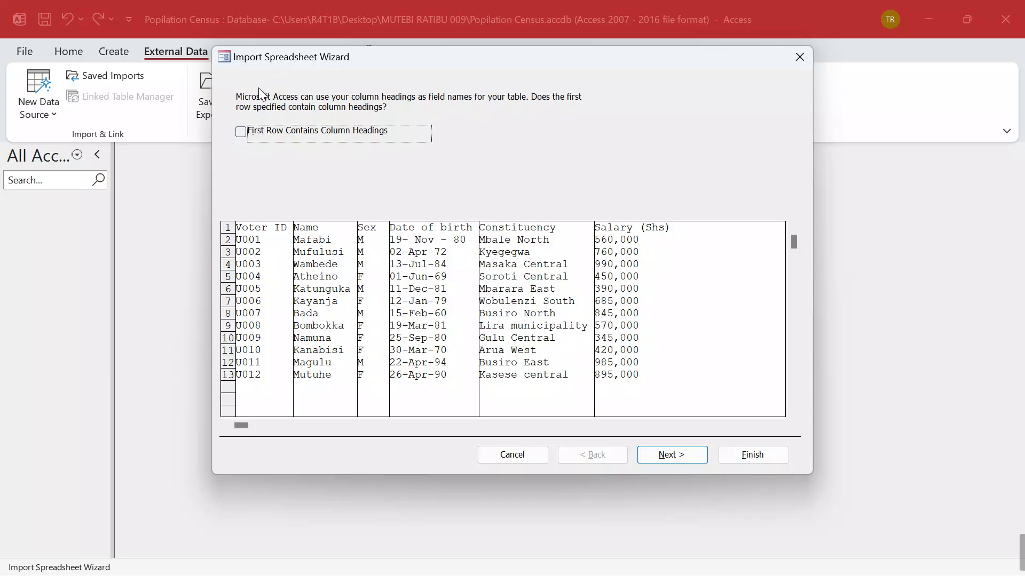
pyautogui.click(241, 132)
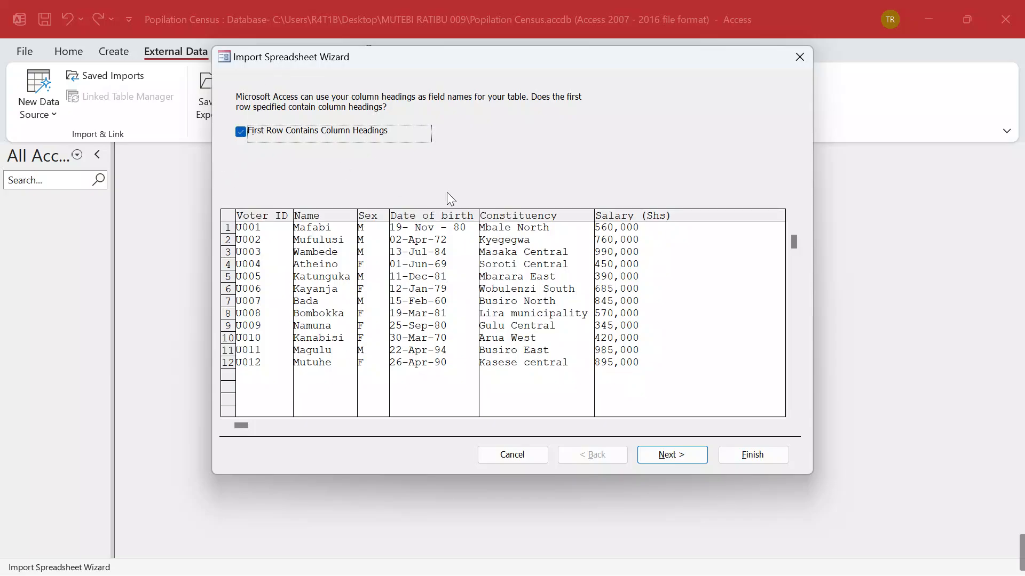
pyautogui.click(687, 459)
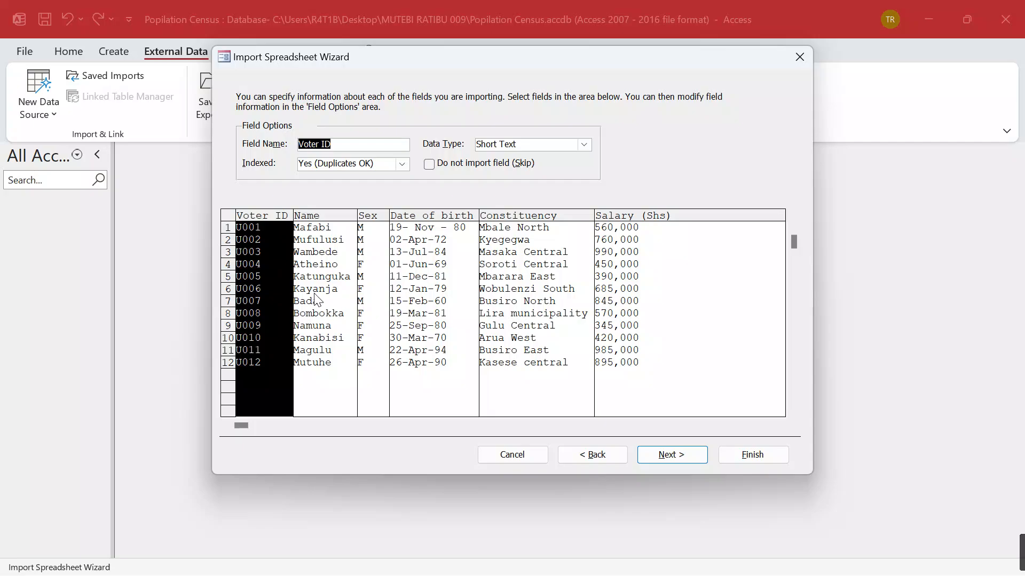
pyautogui.click(683, 456)
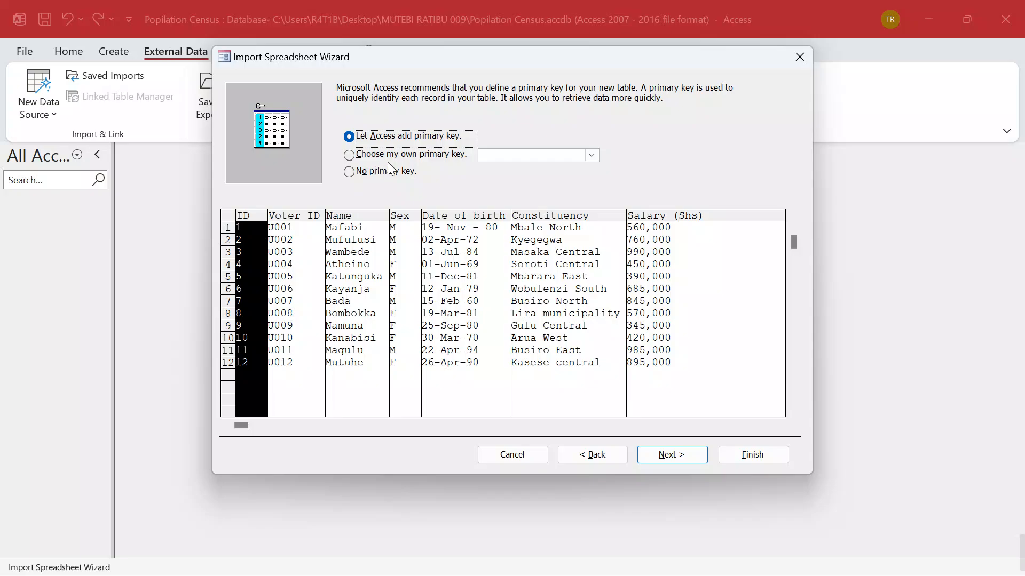
pyautogui.click(354, 156)
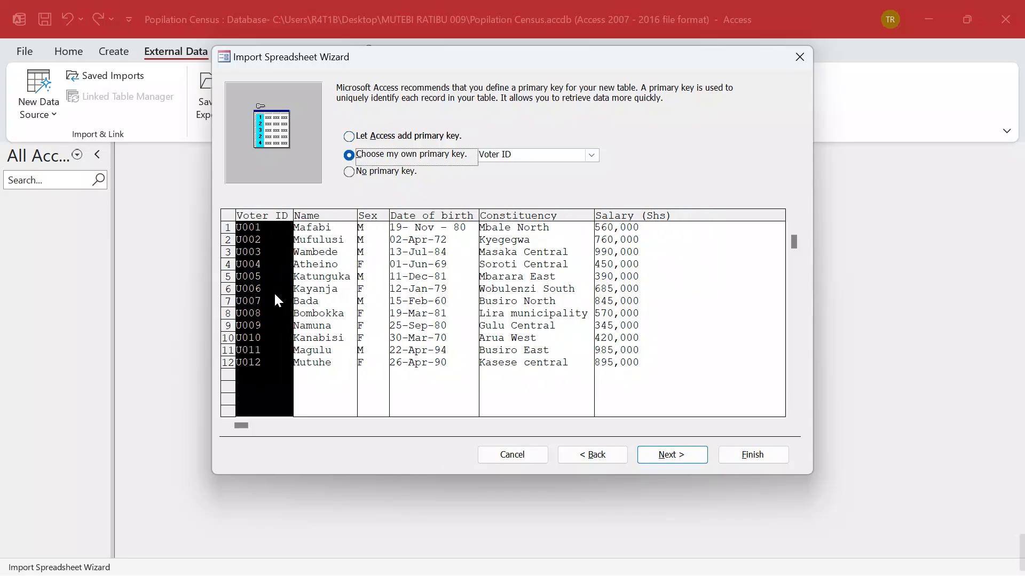
pyautogui.click(677, 455)
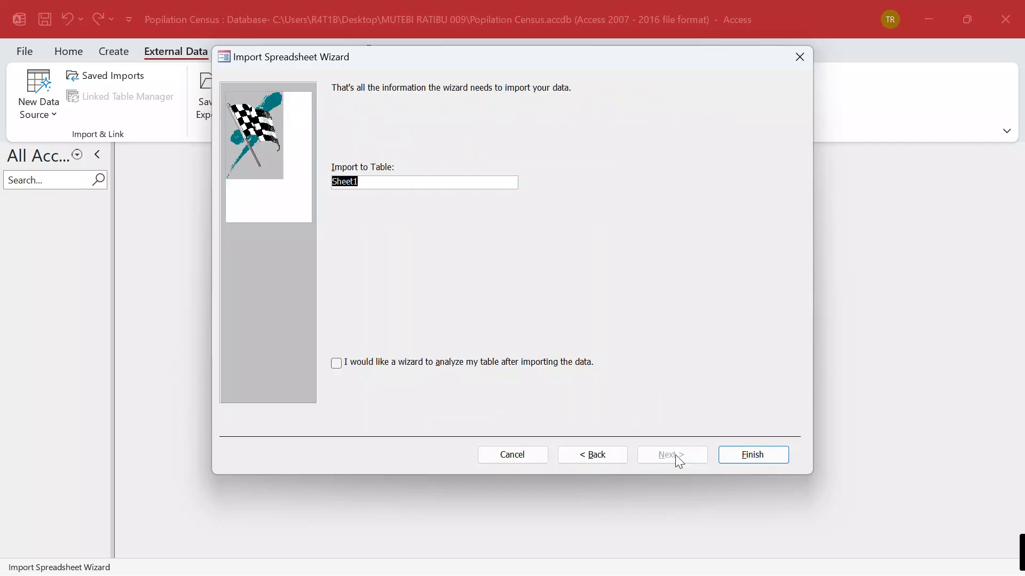
pyautogui.click(751, 456)
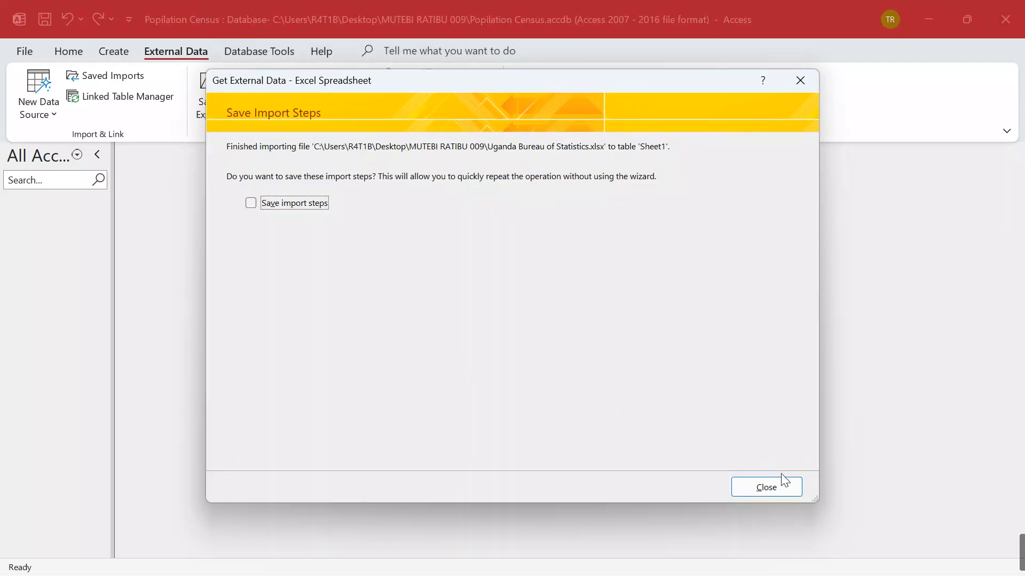
# Close the import dialog and review the imported Sheet1 records
pyautogui.click(775, 491)
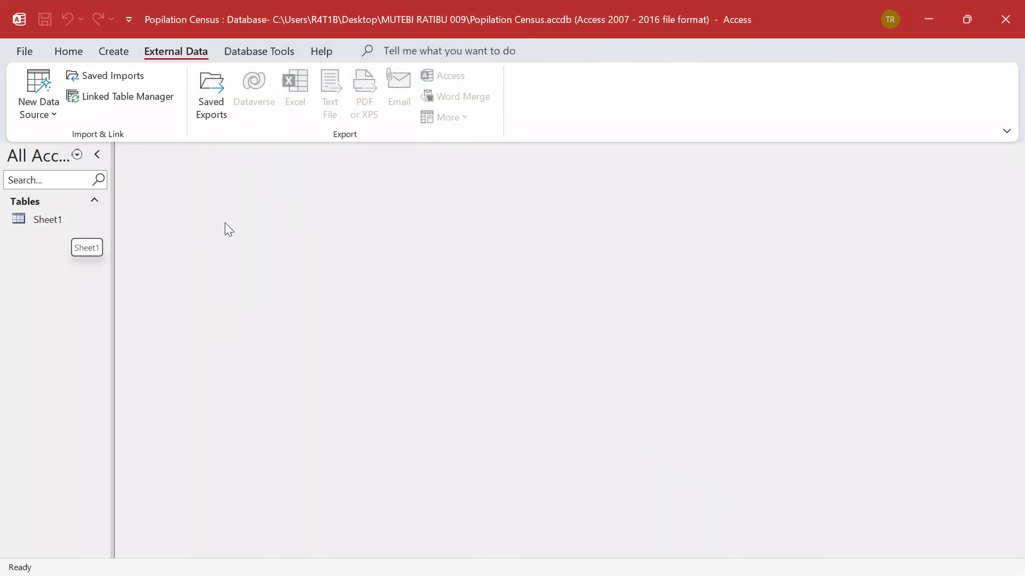
pyautogui.doubleClick(51, 223)
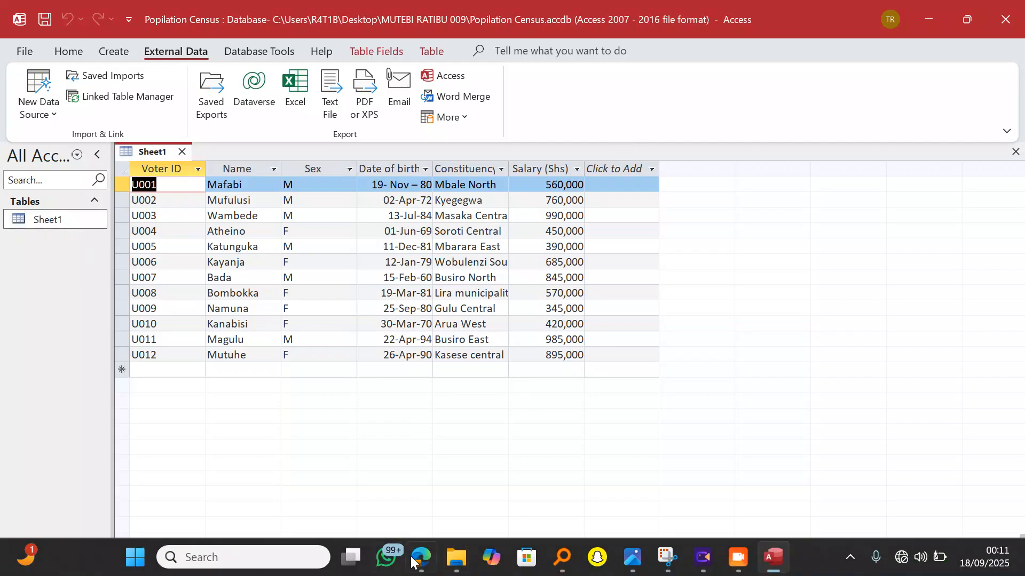
pyautogui.moveTo(421, 558)
pyautogui.click(432, 487)
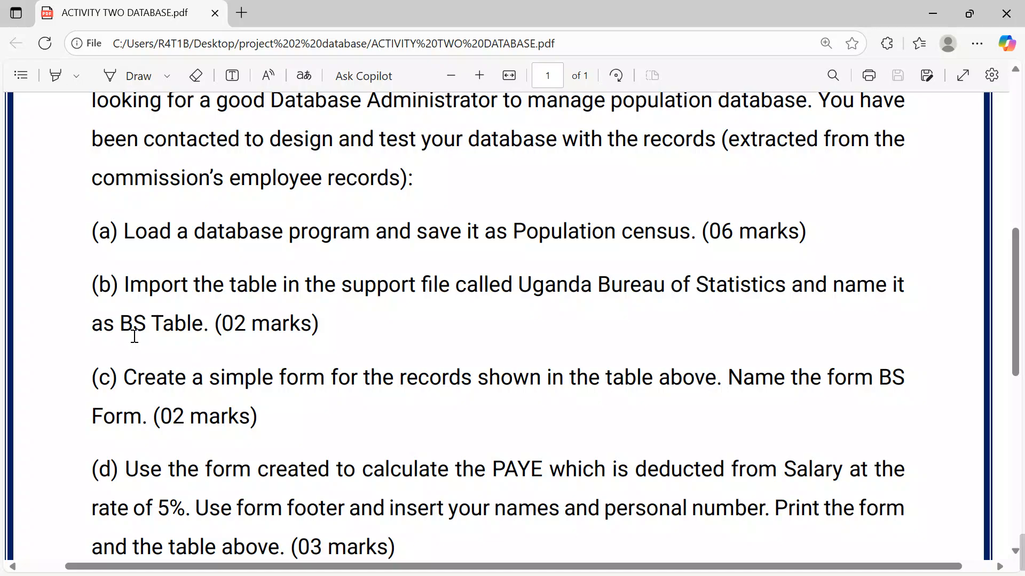
pyautogui.click(933, 13)
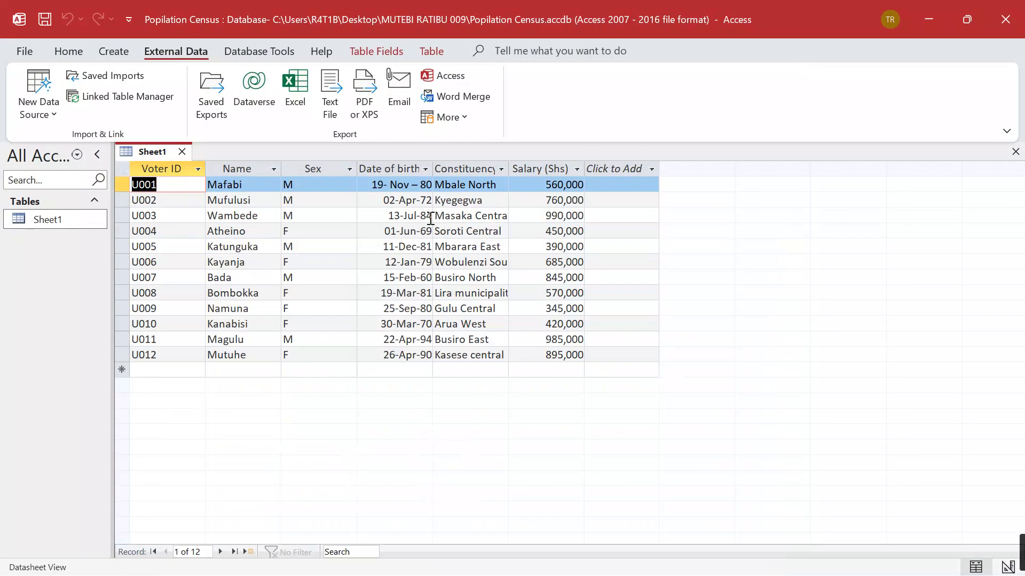
pyautogui.click(182, 152)
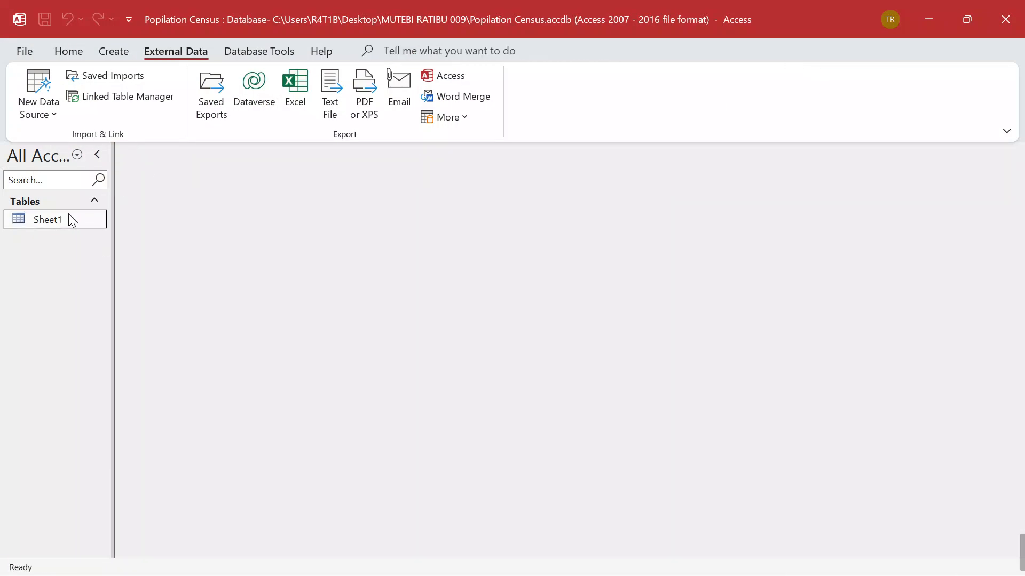
# Rename the Sheet1 table to BS Table
pyautogui.rightClick(50, 223)
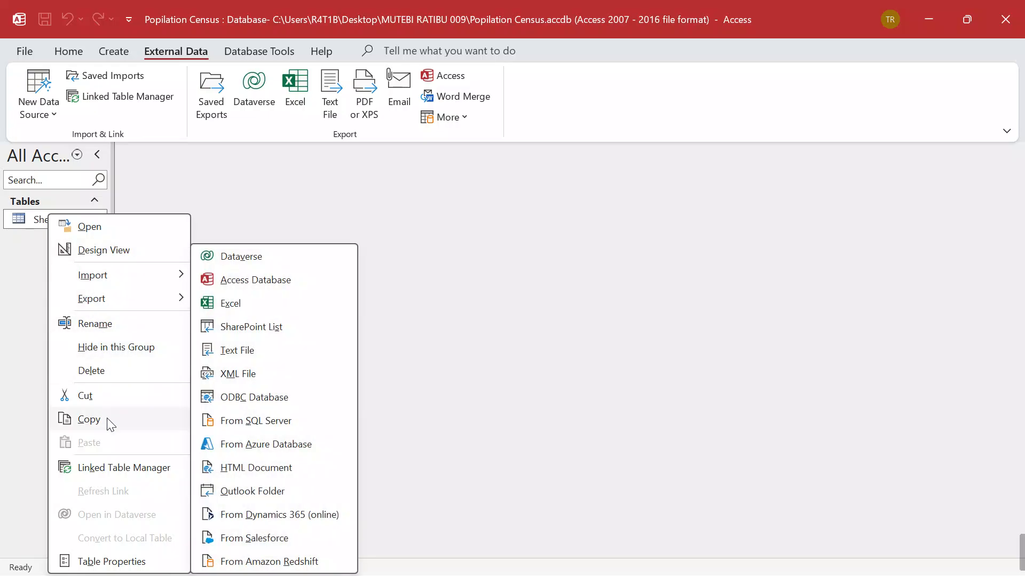
pyautogui.click(102, 324)
pyautogui.press('BackSpace')
pyautogui.press('capslock')
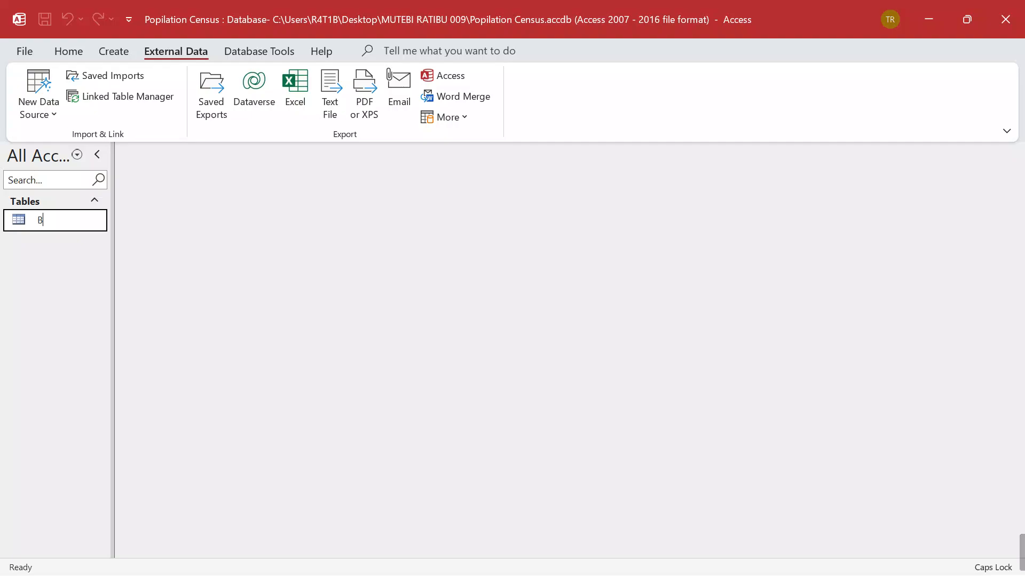
pyautogui.write('BS T')
pyautogui.press('capslock')
pyautogui.write('able')
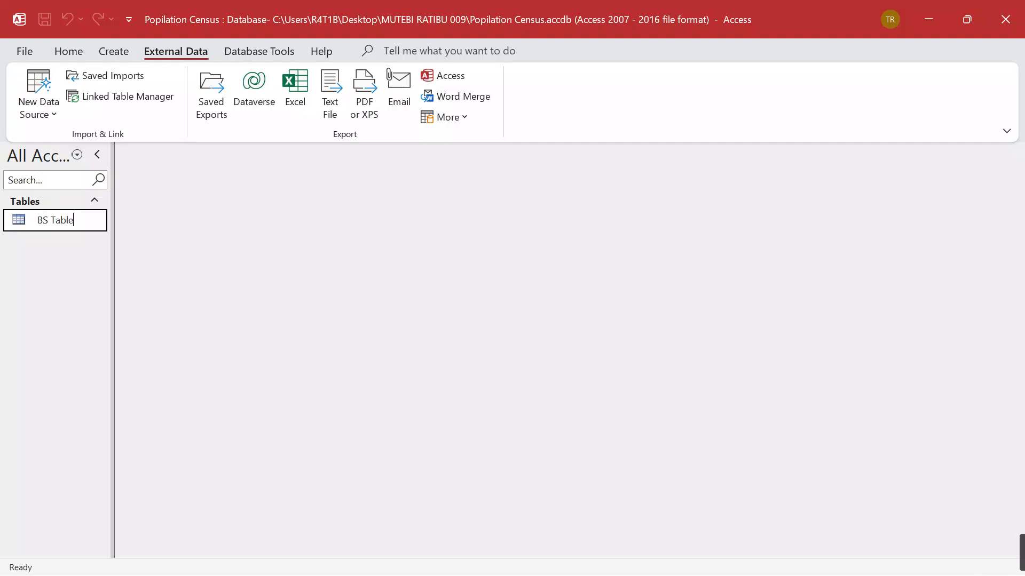
pyautogui.click(98, 330)
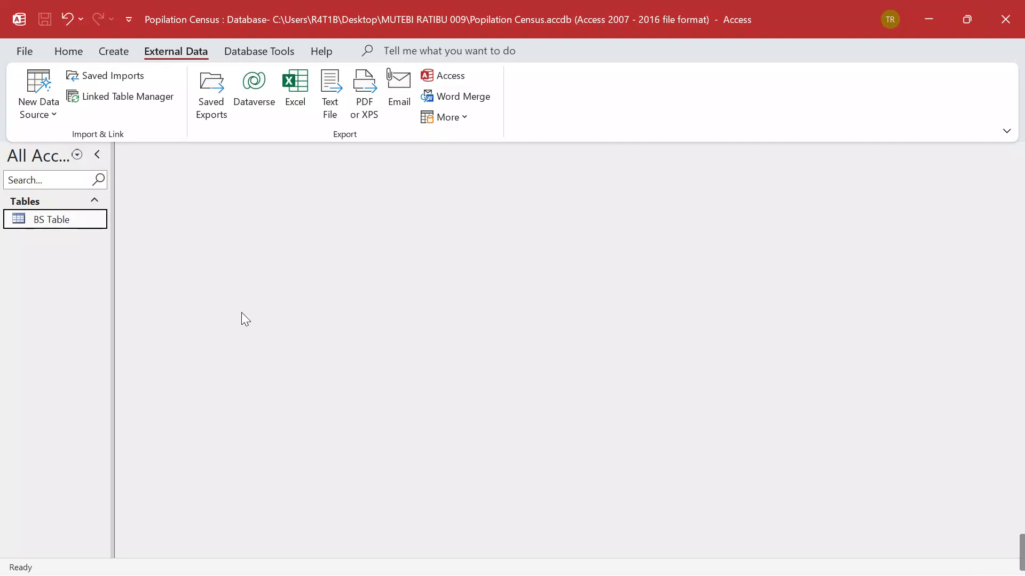
pyautogui.rightClick(37, 216)
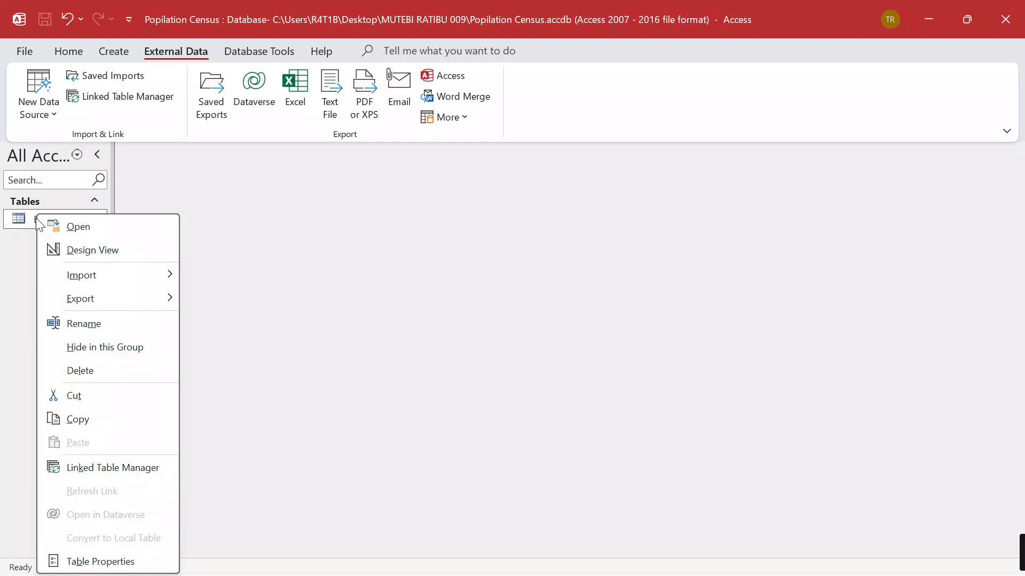
pyautogui.click(81, 324)
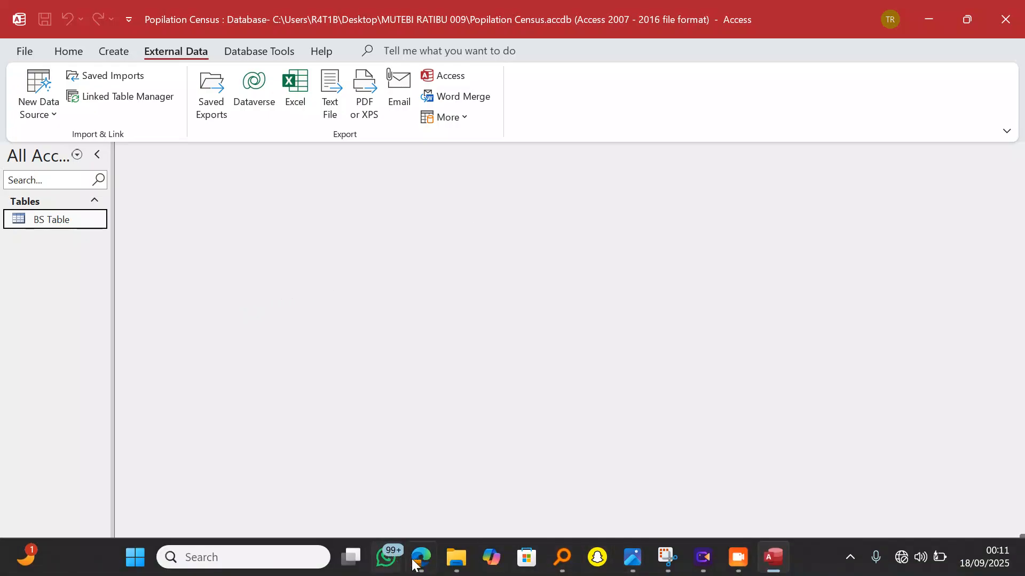
pyautogui.click(421, 559)
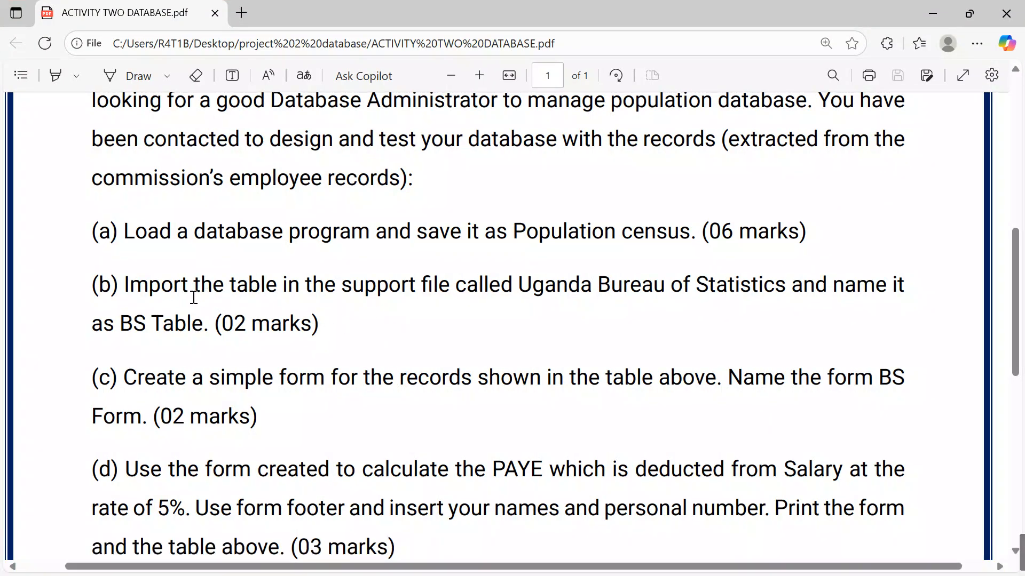
# Scroll the assignment PDF to tasks (c) through (e), from BS Form to the Net Pay report
pyautogui.scroll(-2, 542, 322)
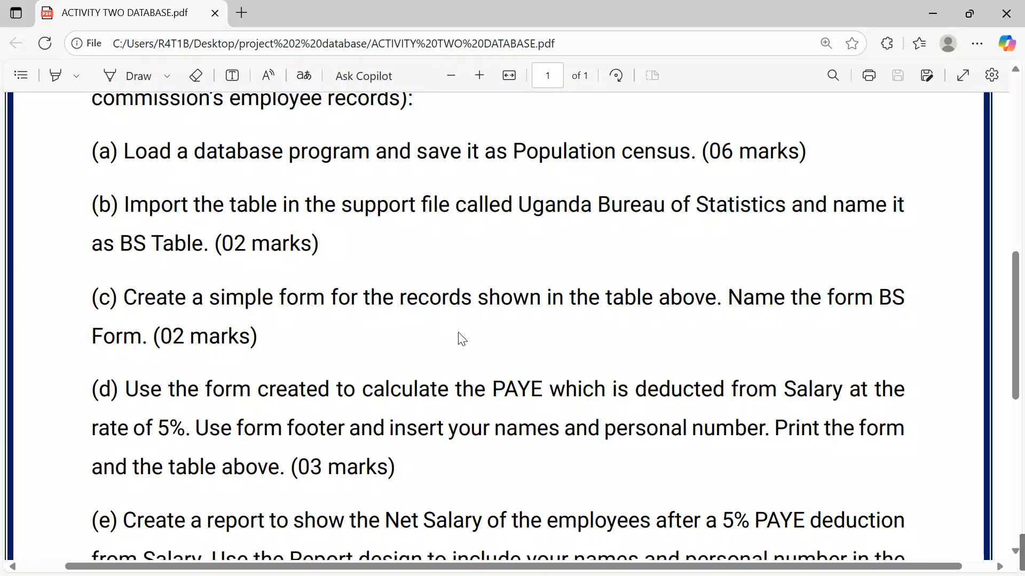
pyautogui.scroll(-2, 400, 331)
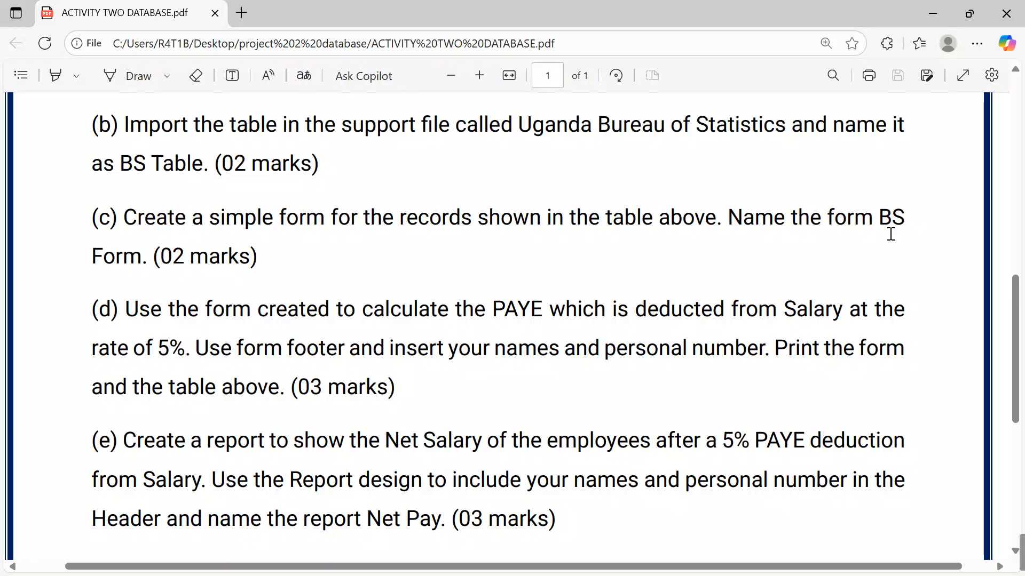
# Open BS Table and switch it to Design view to see its six fields
pyautogui.click(943, 11)
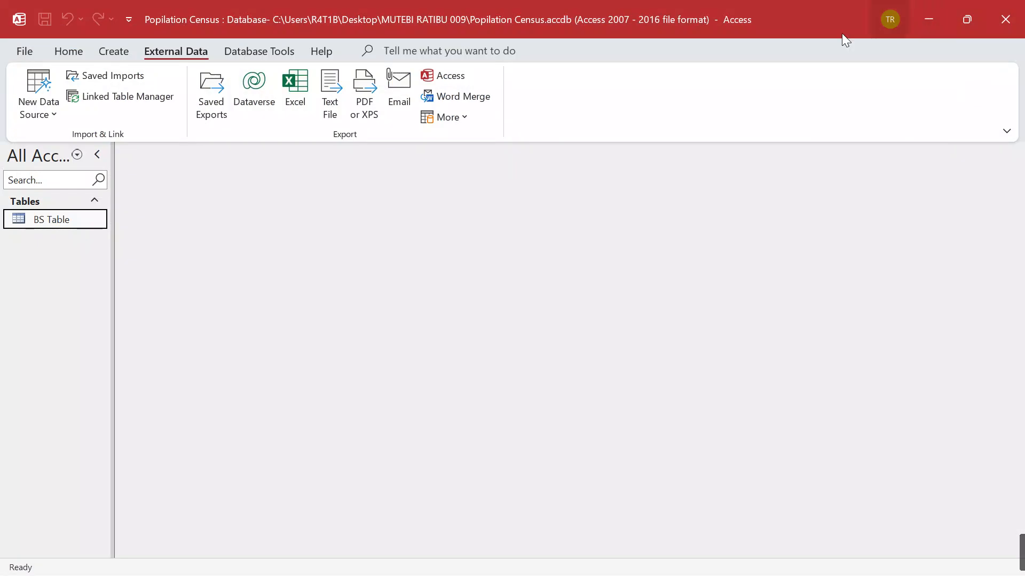
pyautogui.doubleClick(36, 220)
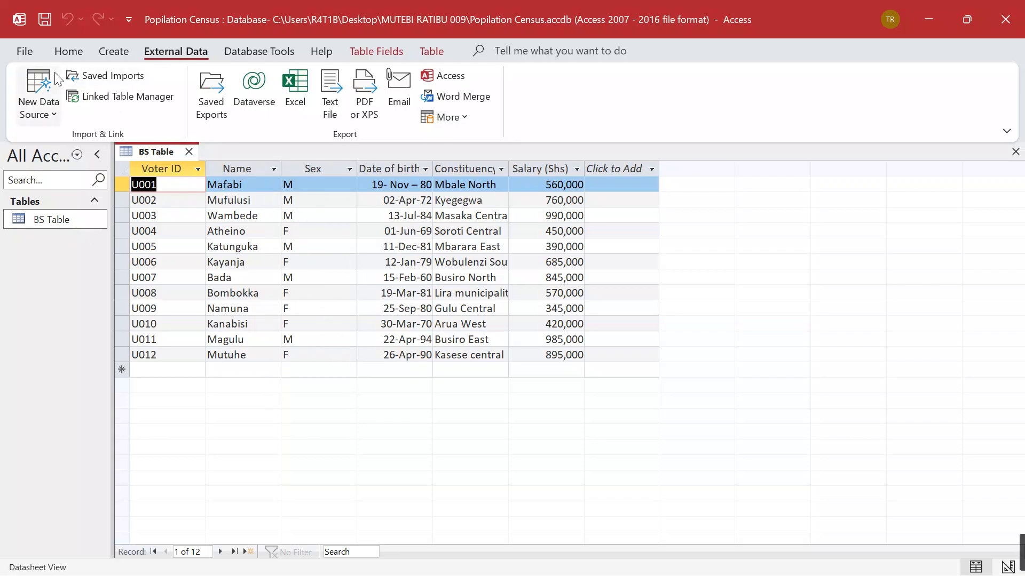
pyautogui.click(68, 55)
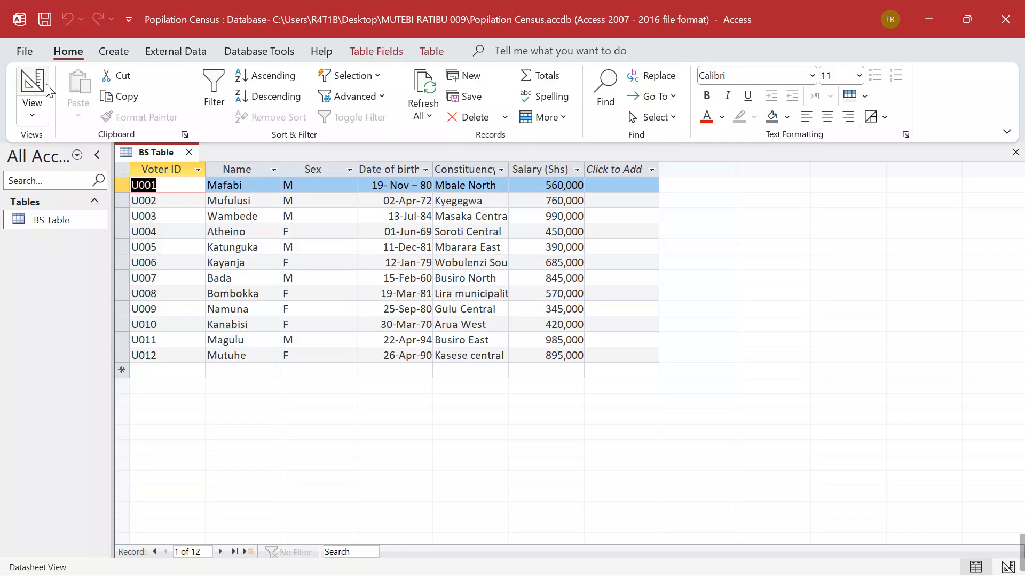
pyautogui.click(27, 77)
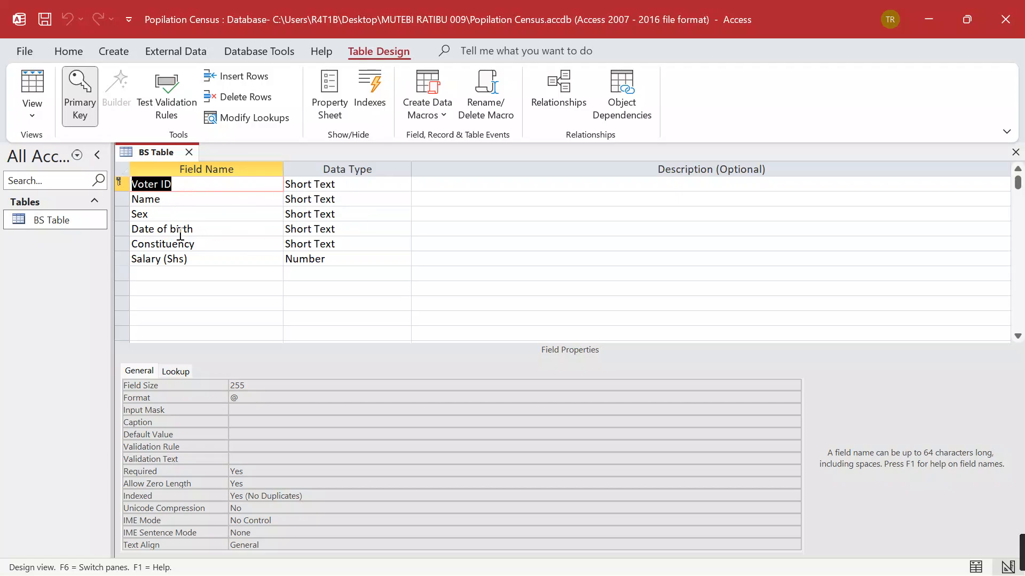
# Make Date of birth a Date/Time field with Medium Date format and save the design
pyautogui.click(351, 229)
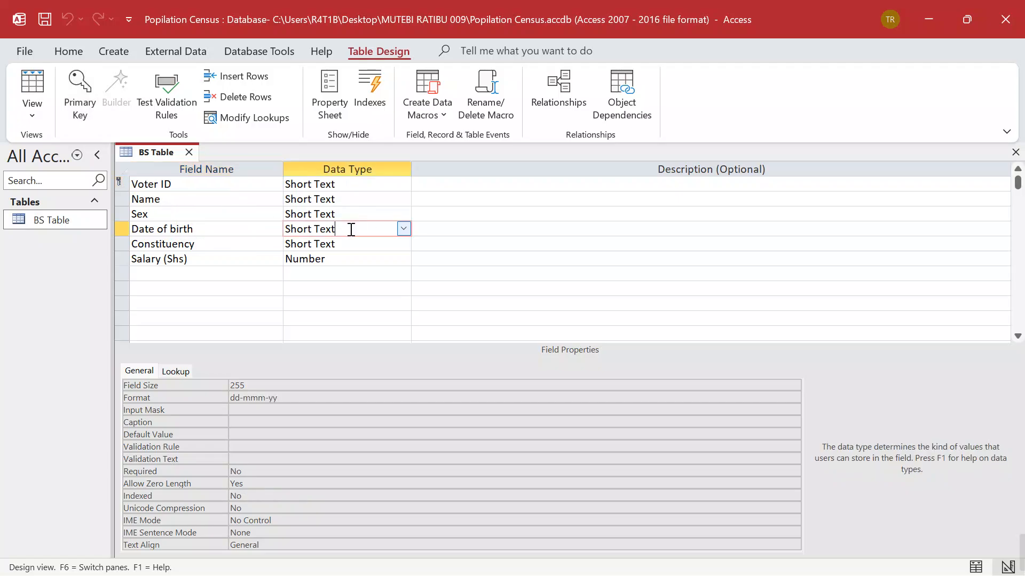
pyautogui.click(403, 229)
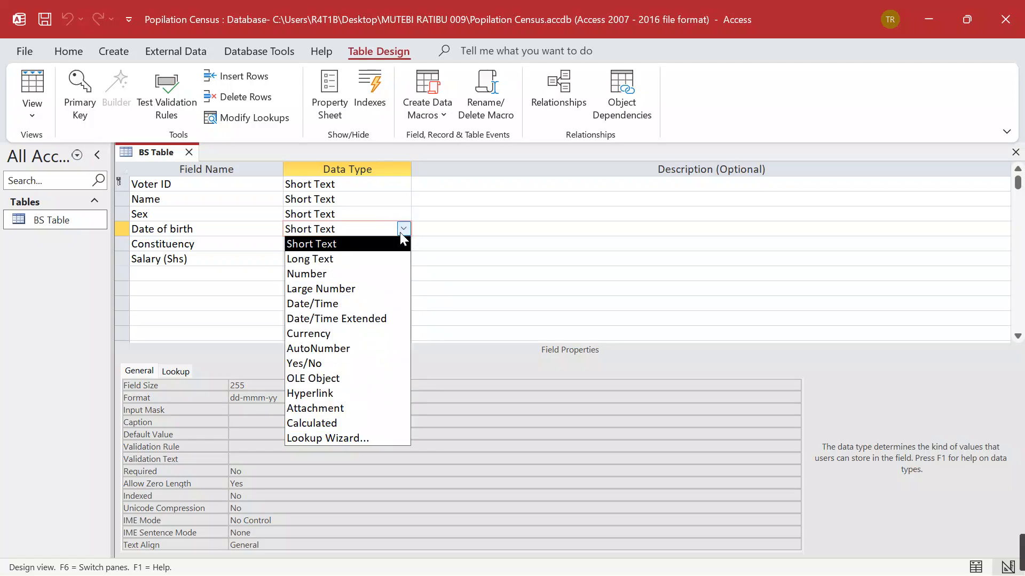
pyautogui.click(367, 304)
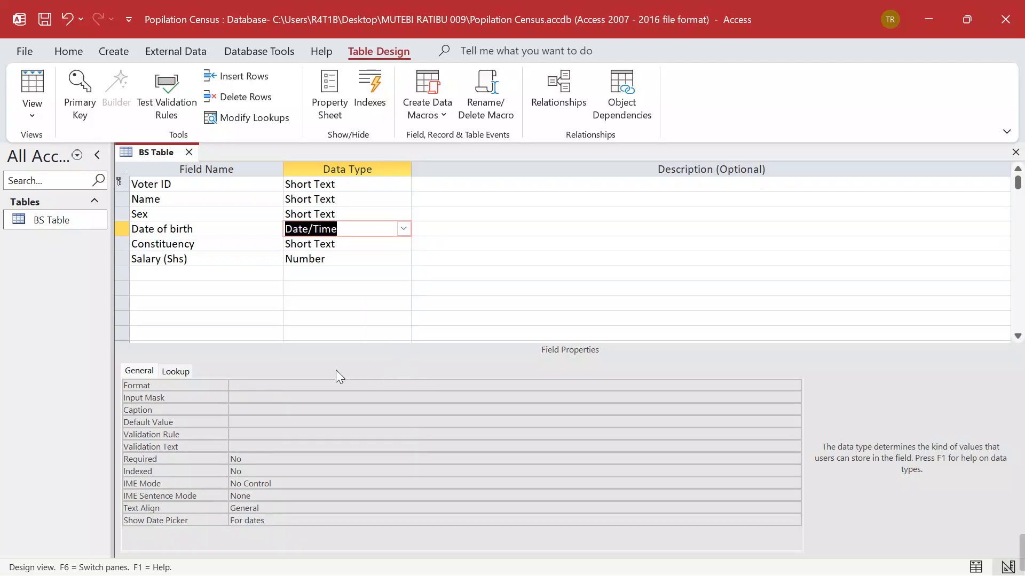
pyautogui.click(252, 381)
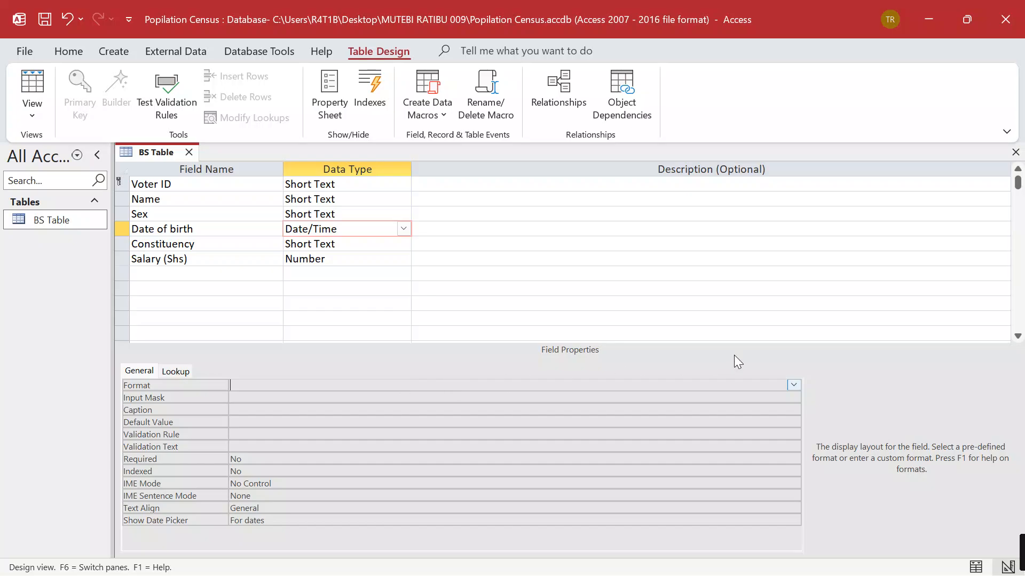
pyautogui.click(794, 384)
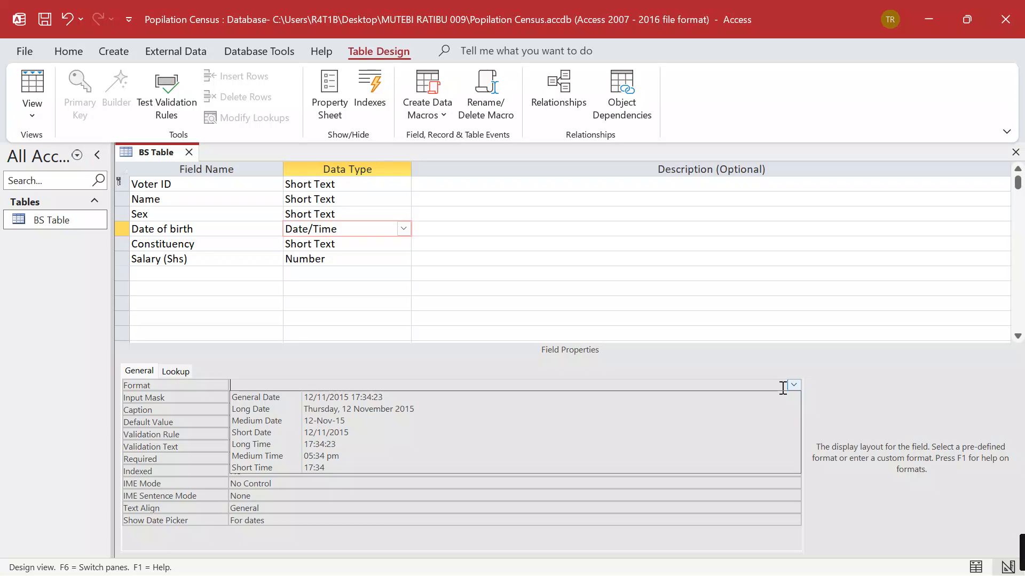
pyautogui.click(338, 421)
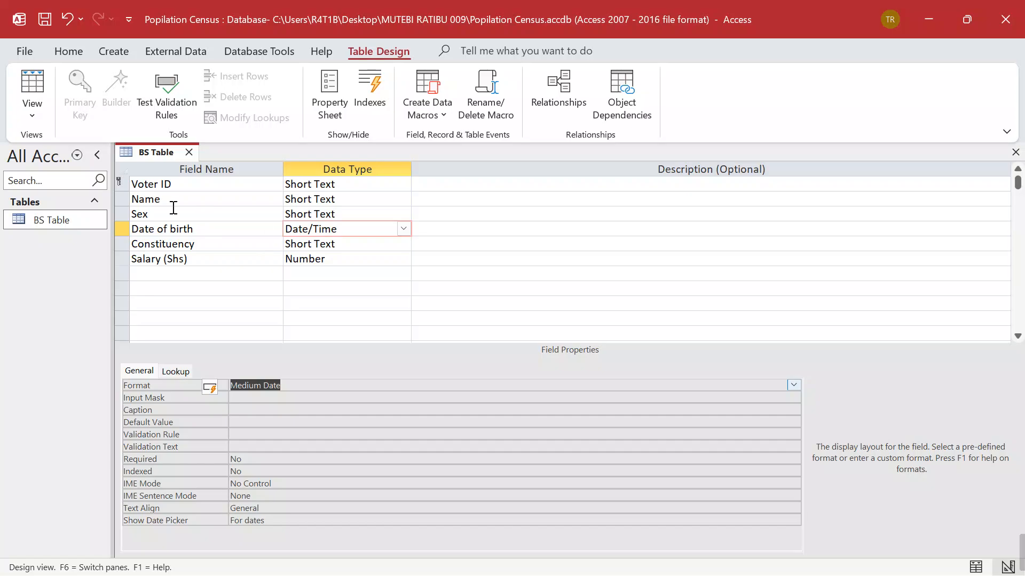
pyautogui.hotkey('ctrl', 's')
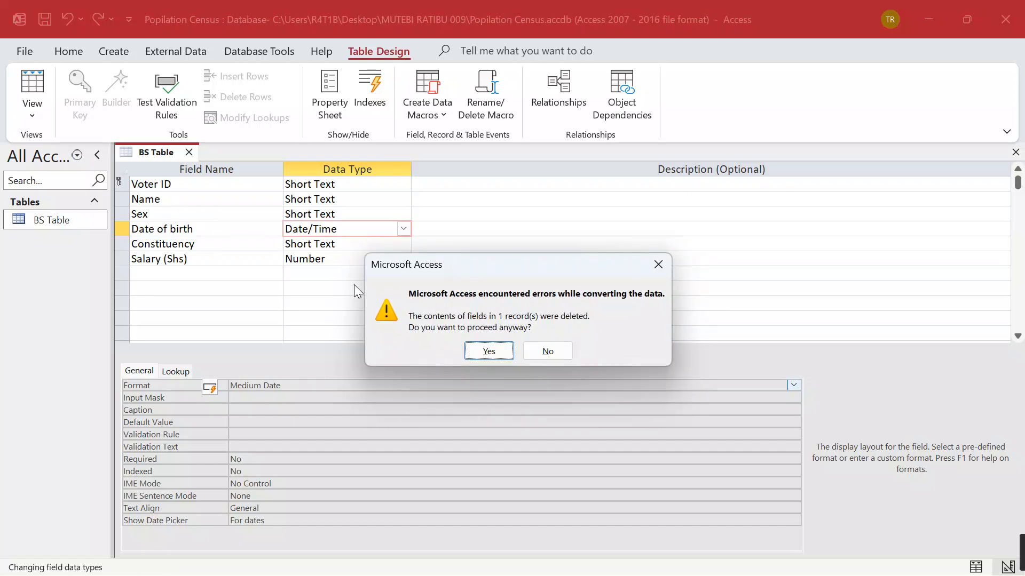
pyautogui.click(489, 351)
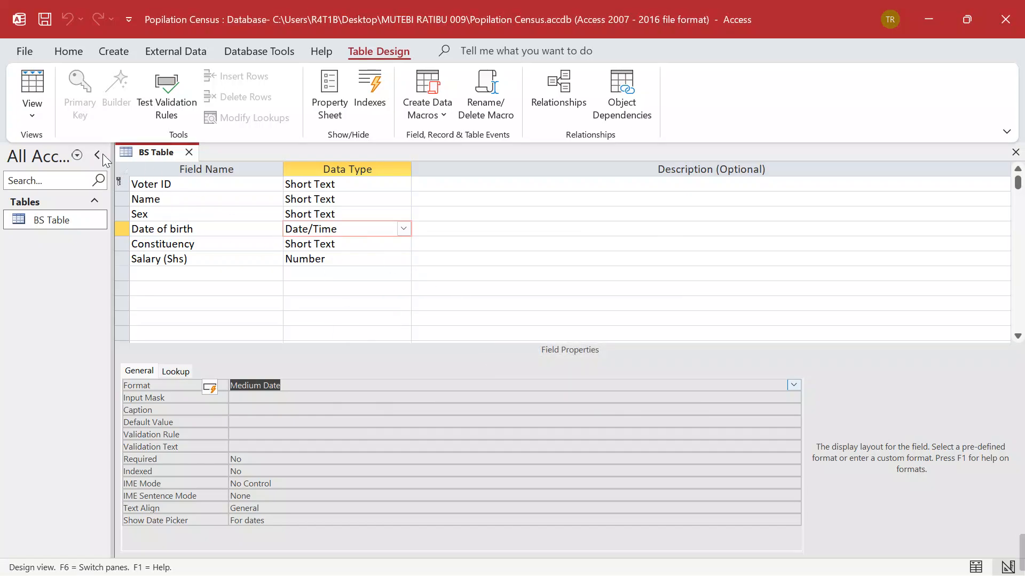
# In Datasheet view, widen the Constituency column to fit its longest entries
pyautogui.click(32, 85)
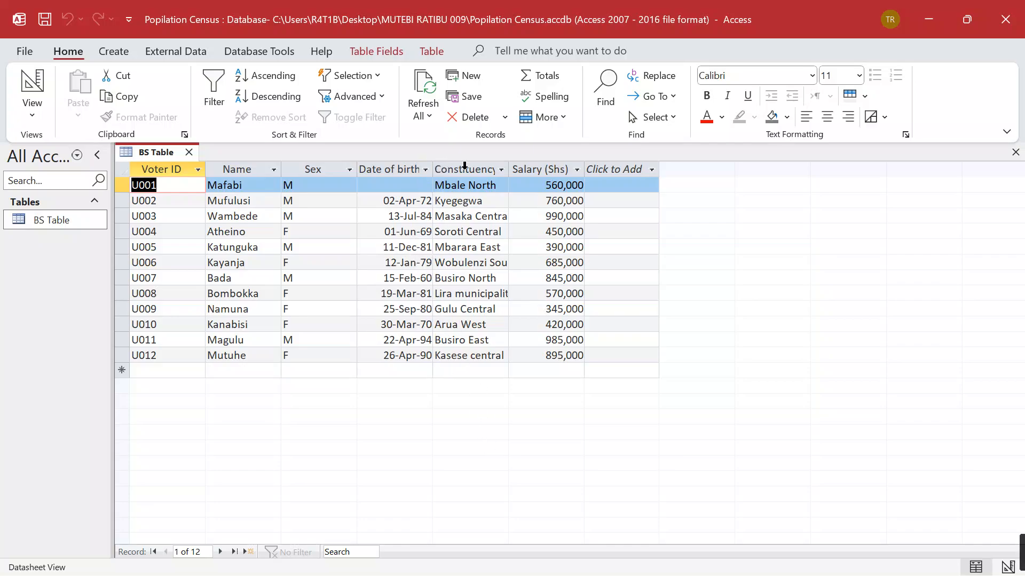
pyautogui.click(501, 170)
pyautogui.click(708, 250)
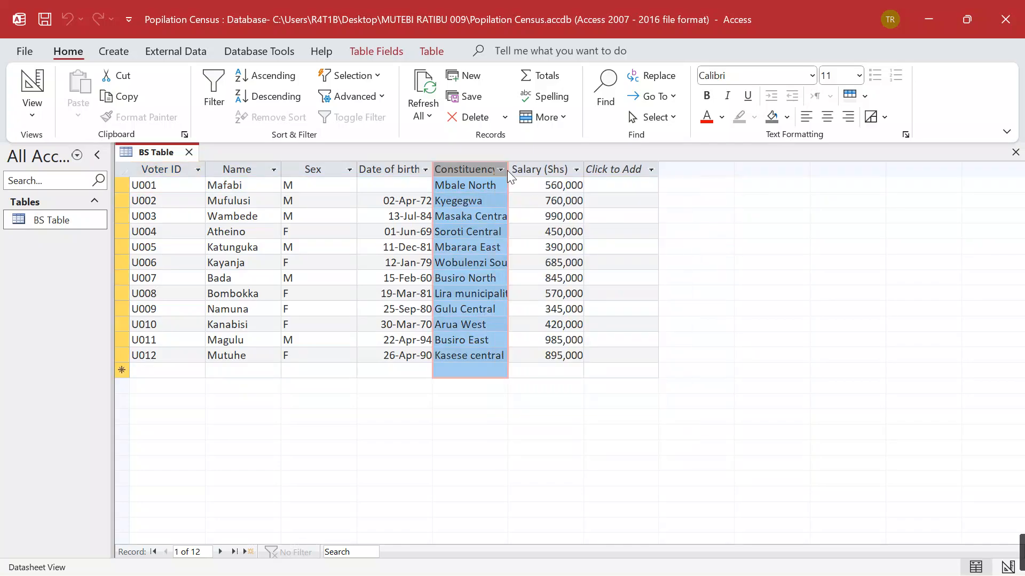
pyautogui.doubleClick(507, 170)
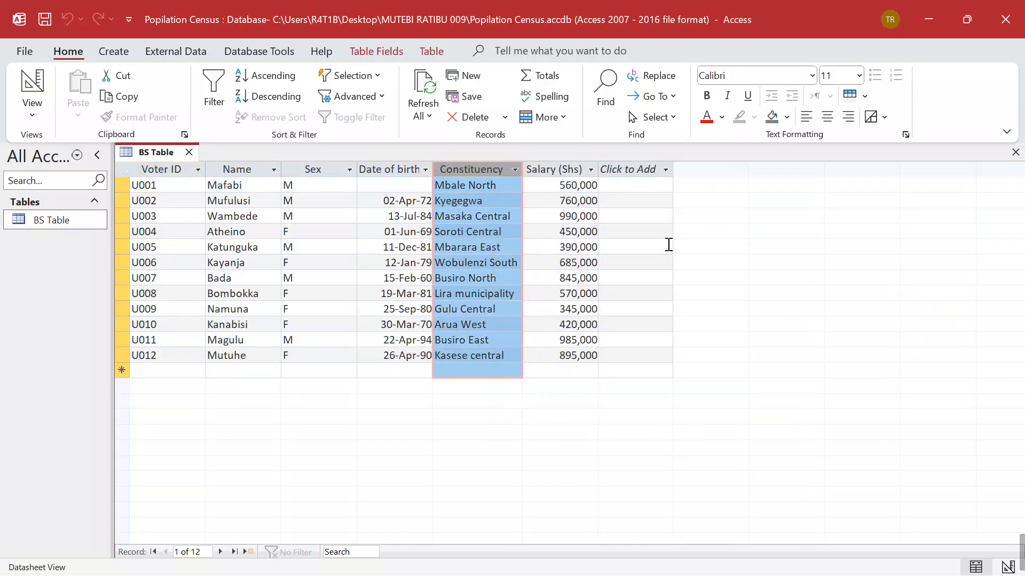
pyautogui.moveTo(656, 575)
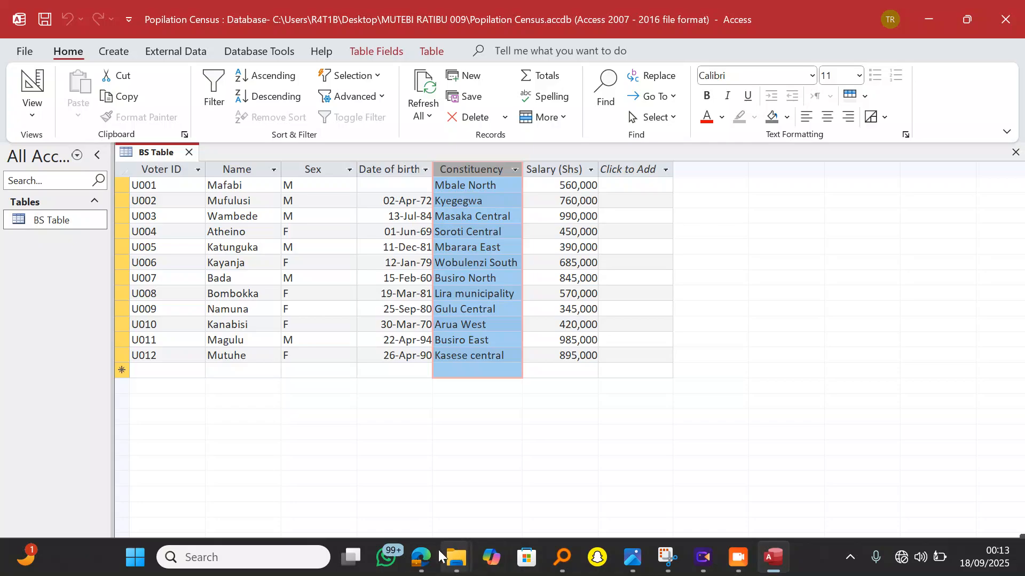
pyautogui.moveTo(459, 564)
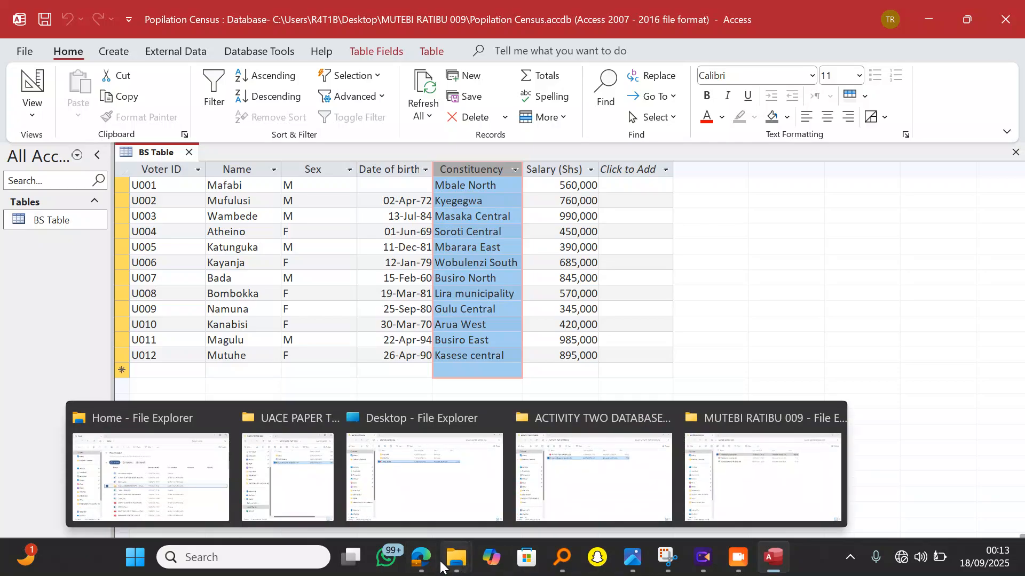
pyautogui.moveTo(421, 560)
pyautogui.click(414, 413)
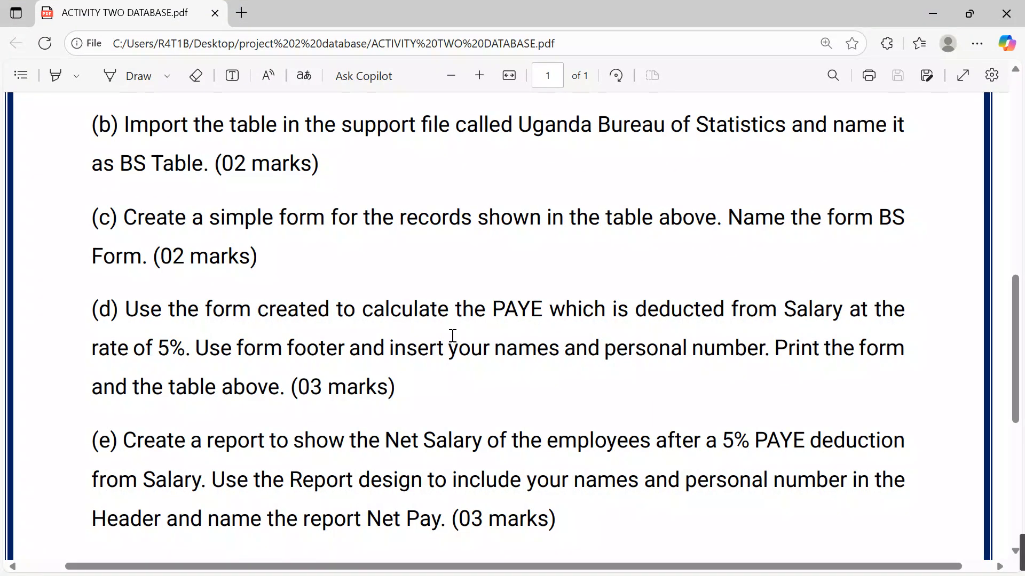
pyautogui.scroll(-2, 452, 337)
pyautogui.scroll(3, 451, 336)
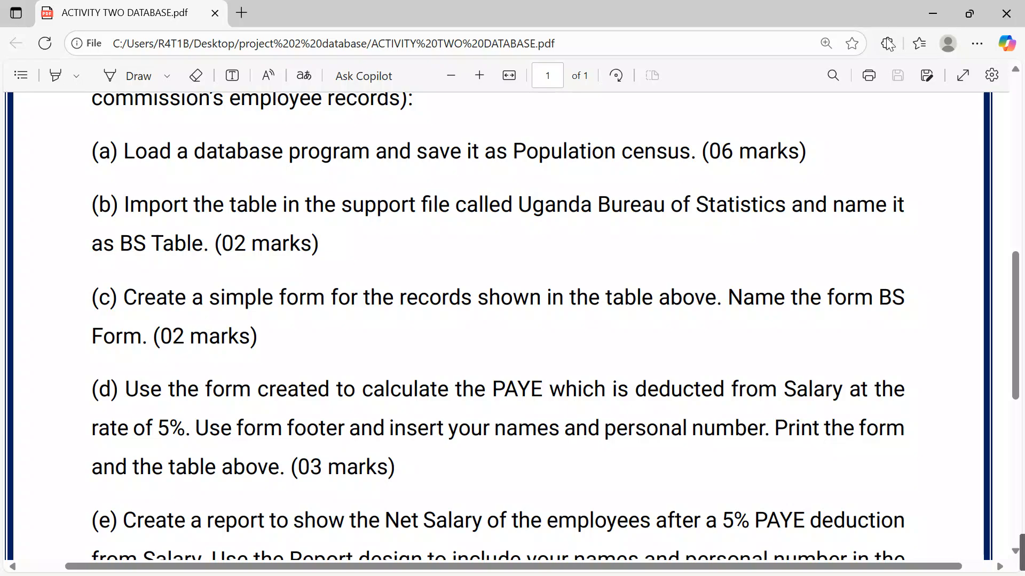
pyautogui.click(930, 16)
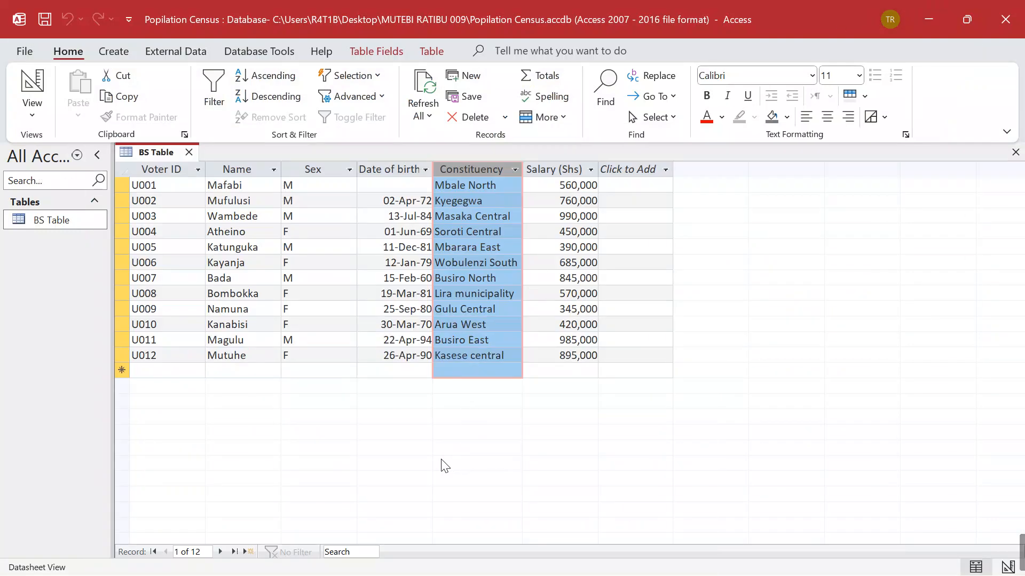
# Close BS Table keeping its layout, and start a Form Wizard with all six fields in Columnar layout
pyautogui.click(189, 153)
pyautogui.click(461, 342)
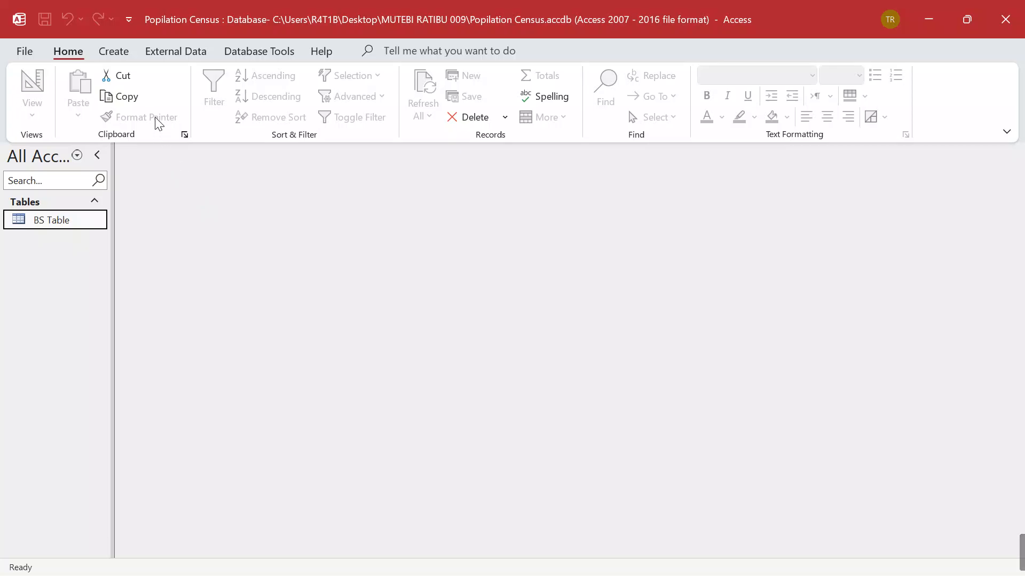
pyautogui.click(113, 51)
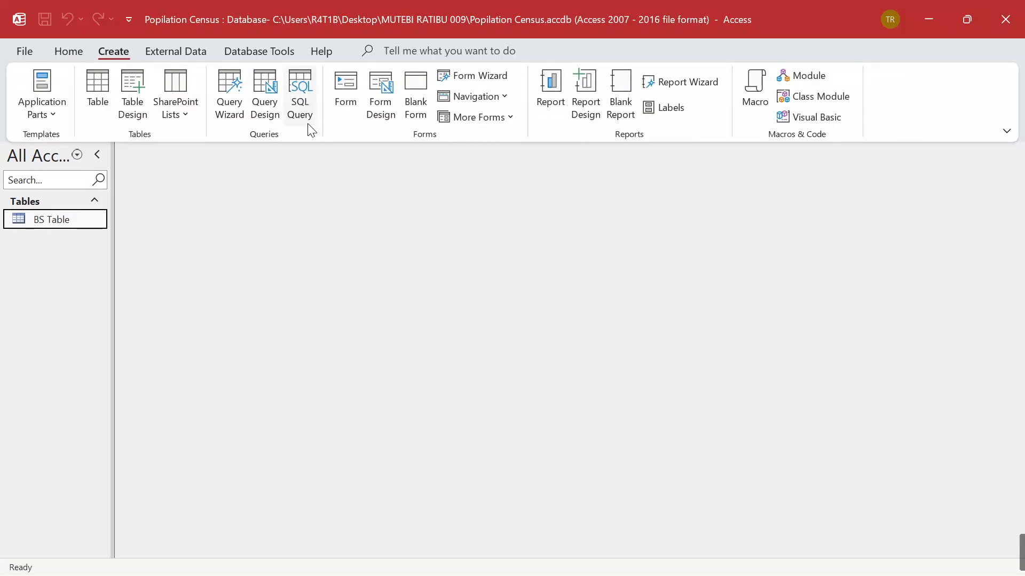
pyautogui.click(446, 76)
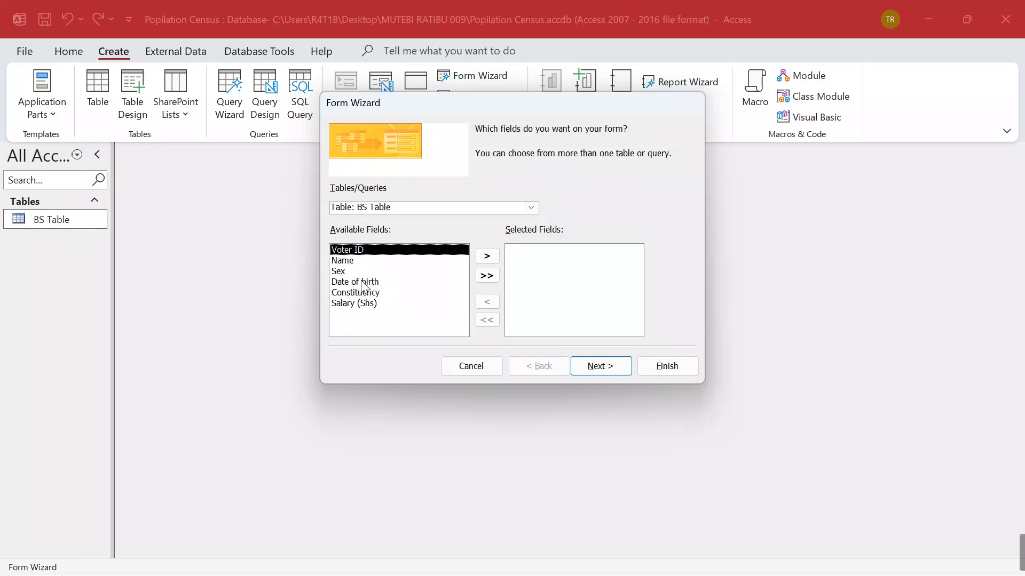
pyautogui.click(487, 276)
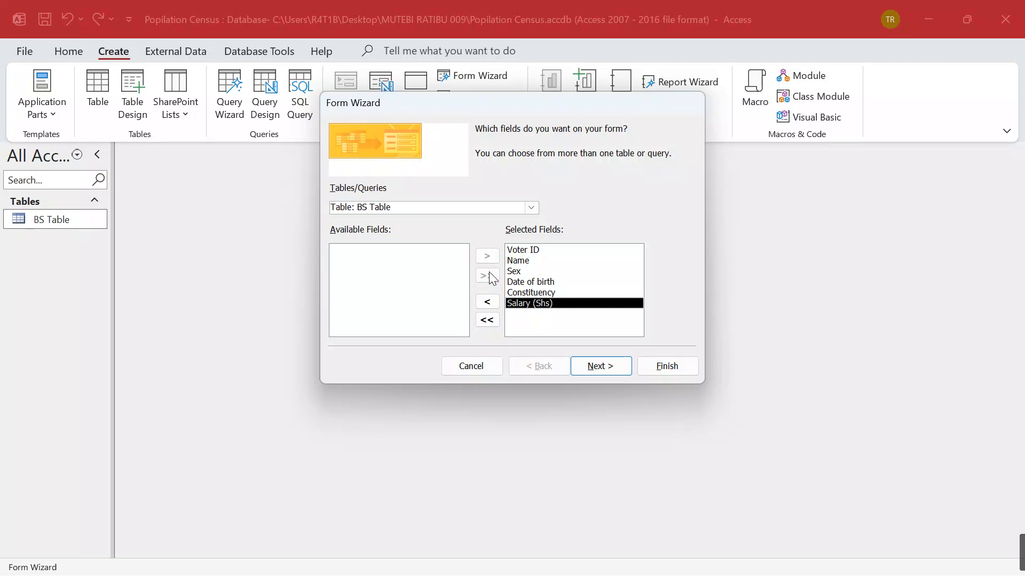
pyautogui.click(600, 367)
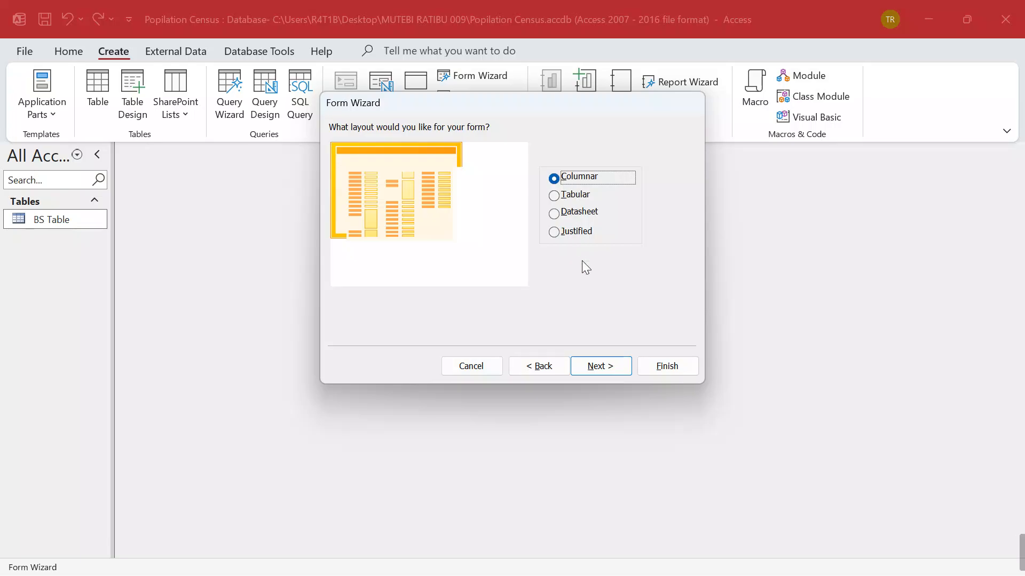
pyautogui.click(613, 370)
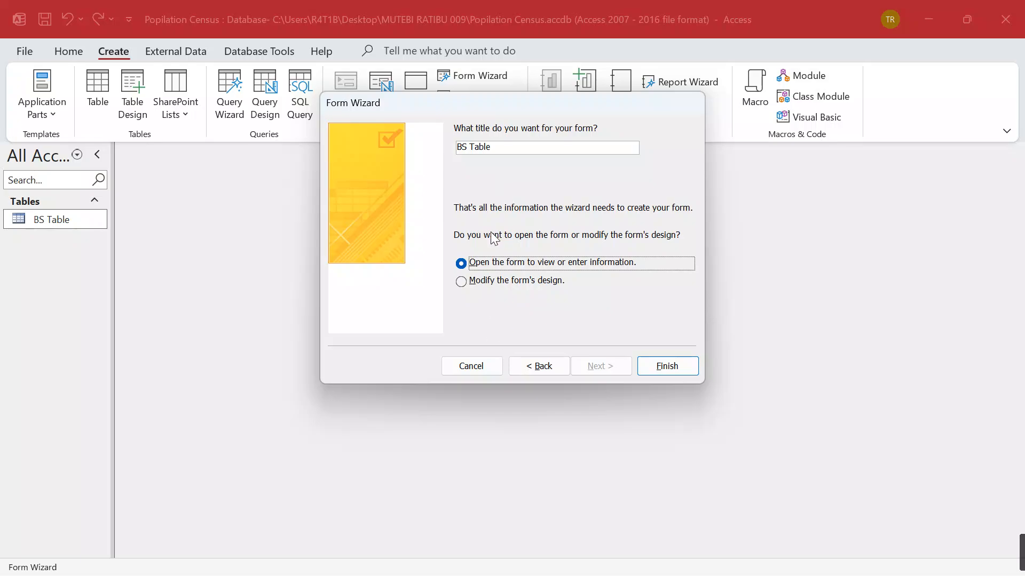
# Title the form BS Form and finish the wizard to open it
pyautogui.click(421, 561)
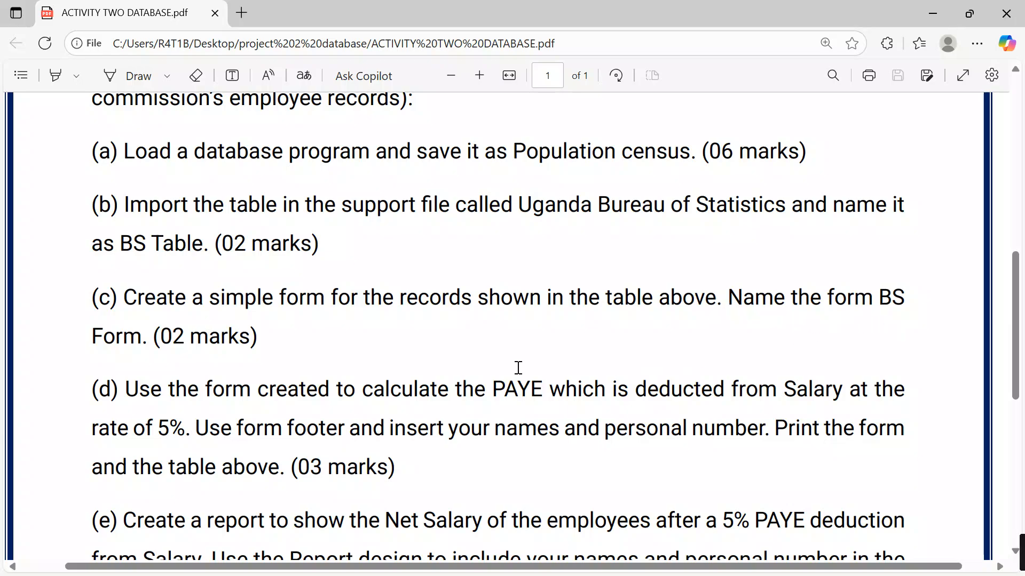
pyautogui.moveTo(686, 543)
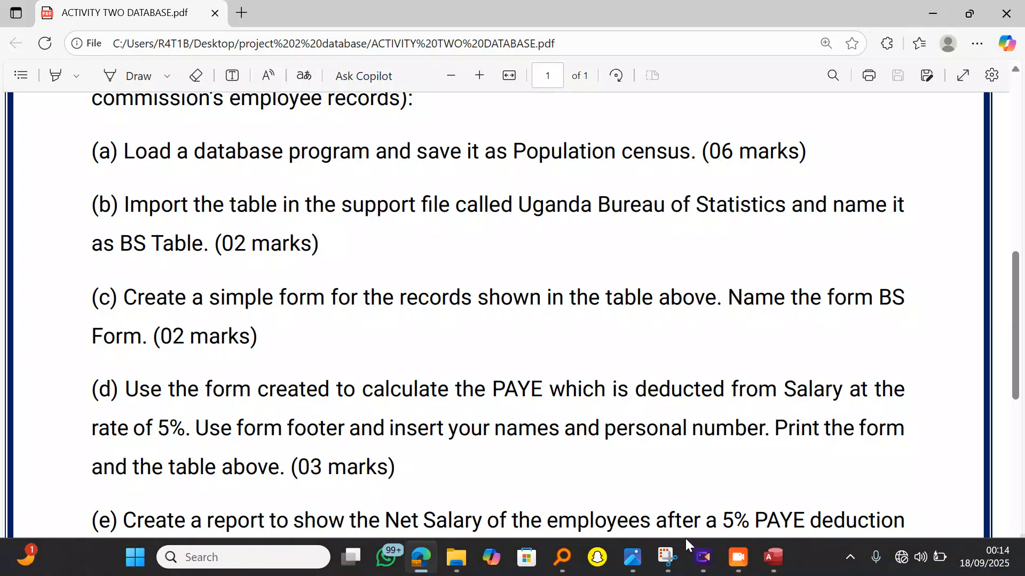
pyautogui.click(772, 557)
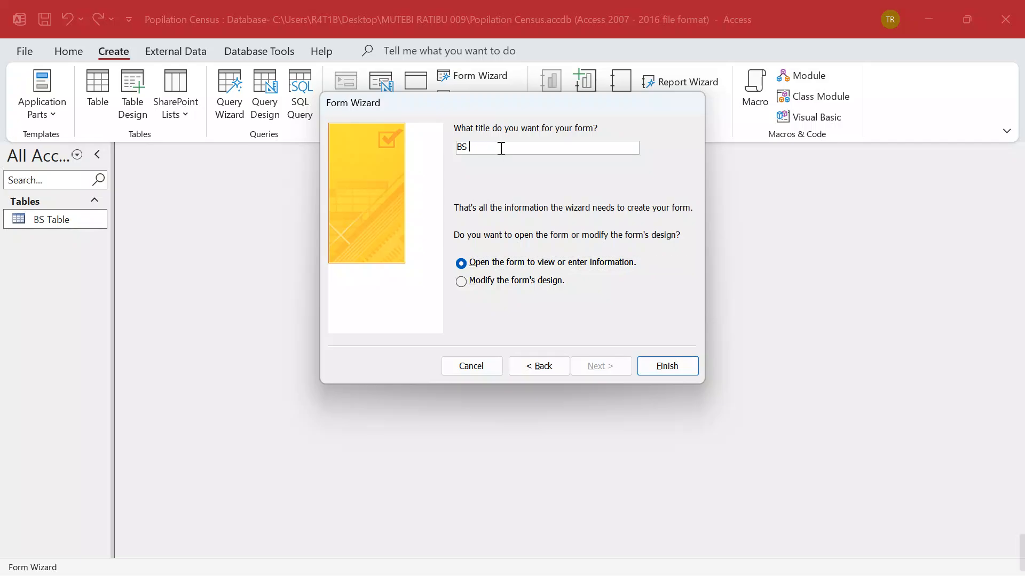
pyautogui.write('Form')
pyautogui.click(668, 366)
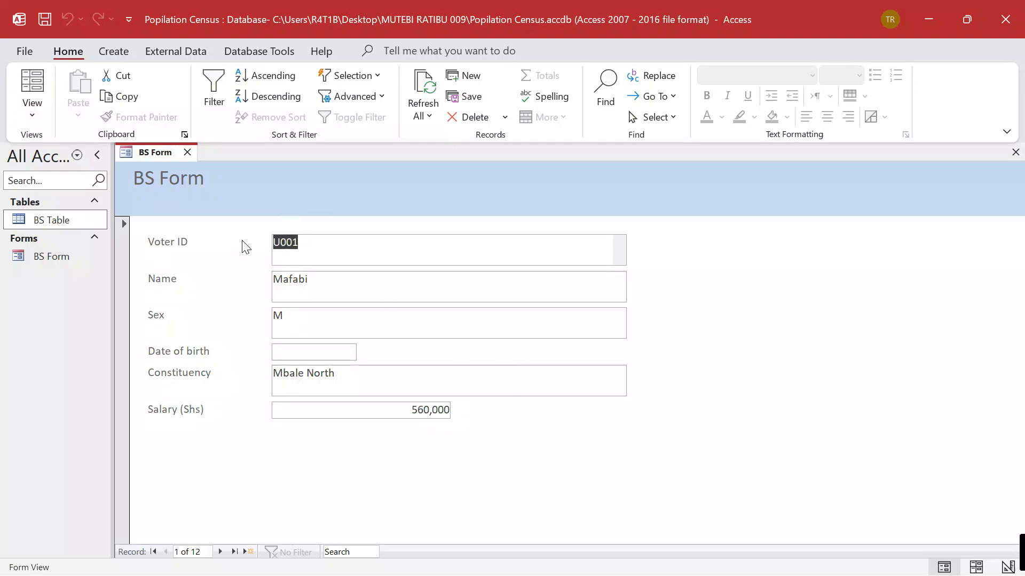
# Show BS Form in Print Preview from the File menu, then close the preview
pyautogui.click(25, 51)
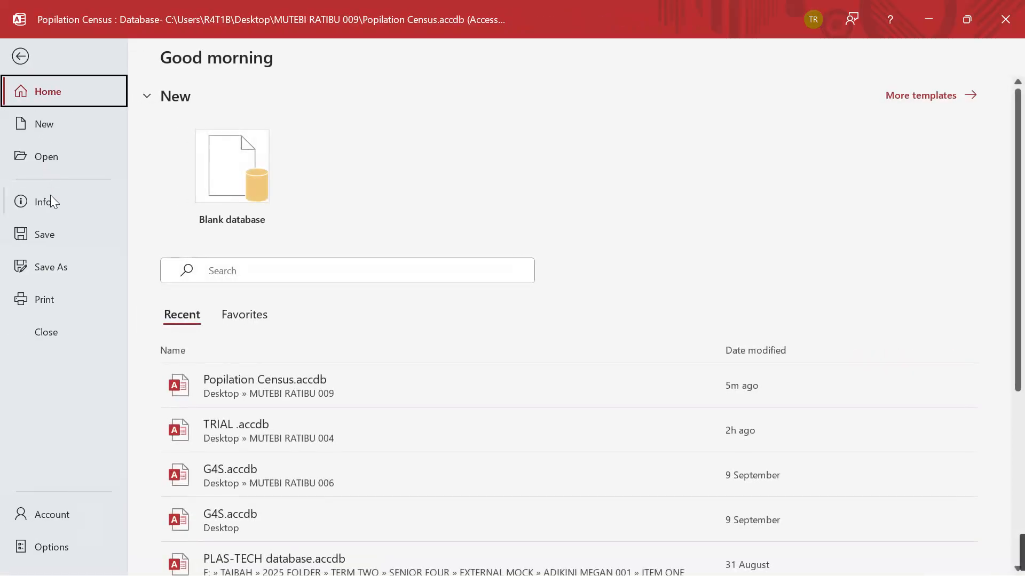
pyautogui.click(53, 306)
pyautogui.click(249, 227)
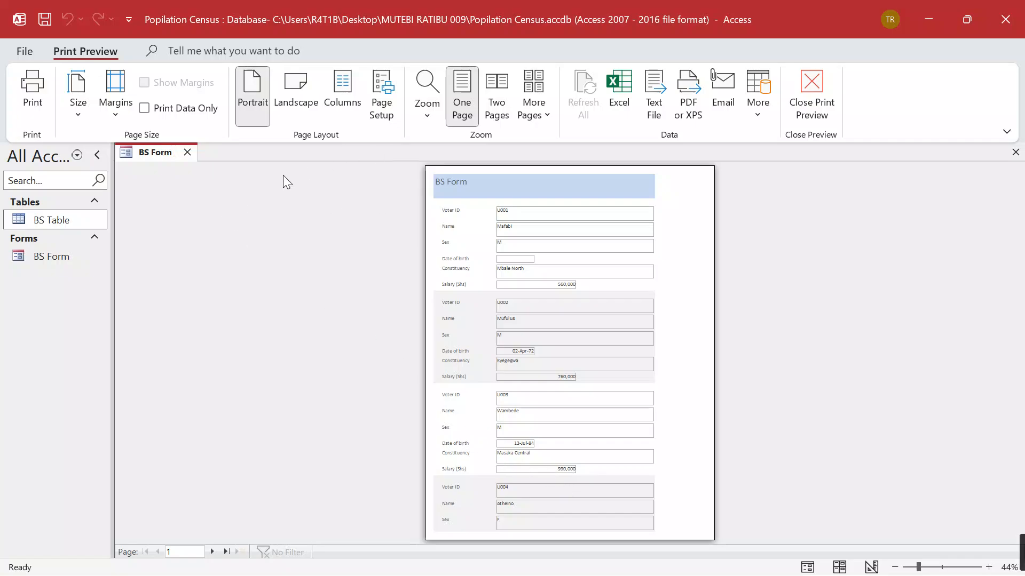
pyautogui.click(188, 151)
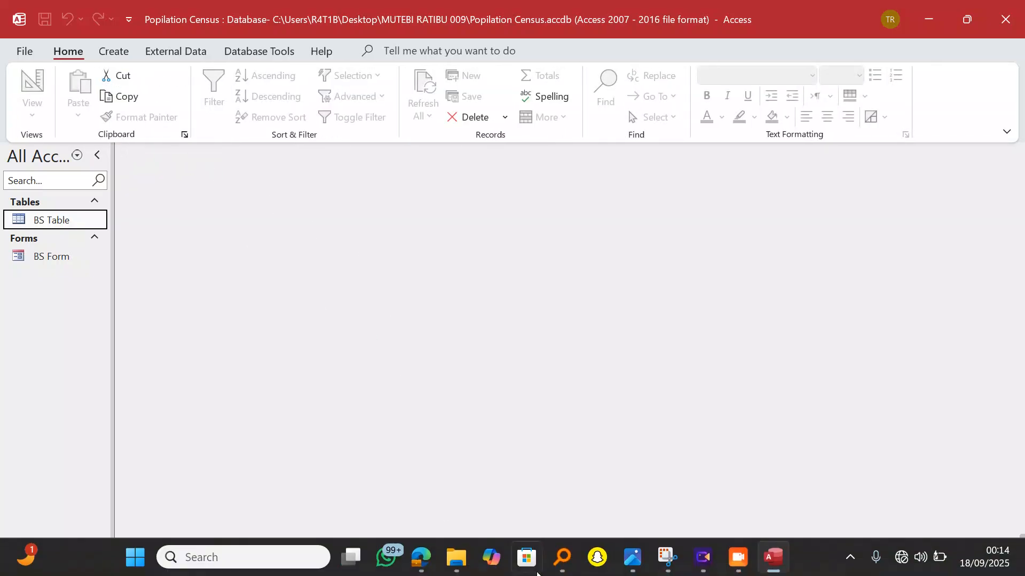
pyautogui.click(424, 560)
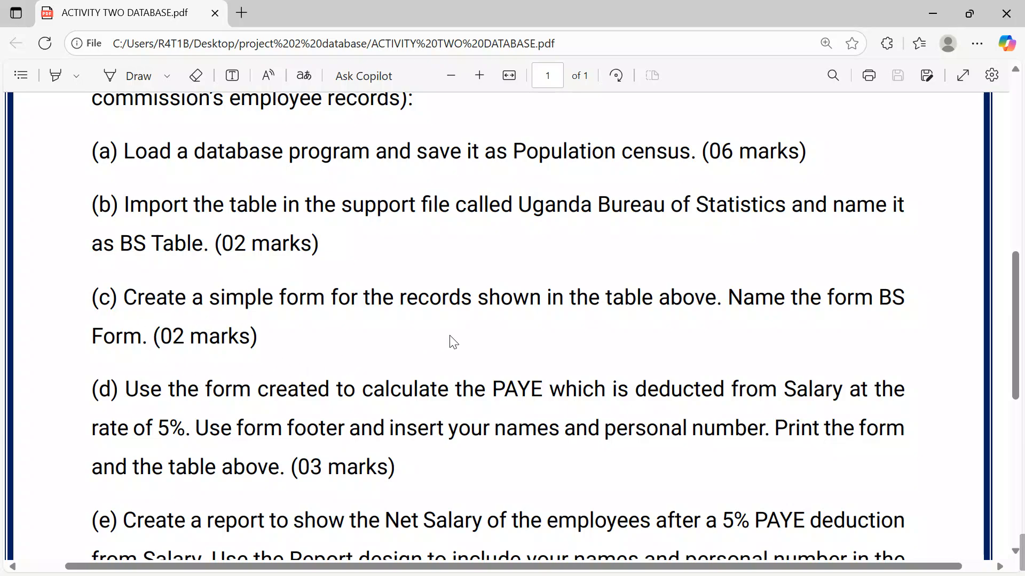
pyautogui.scroll(-3, 425, 366)
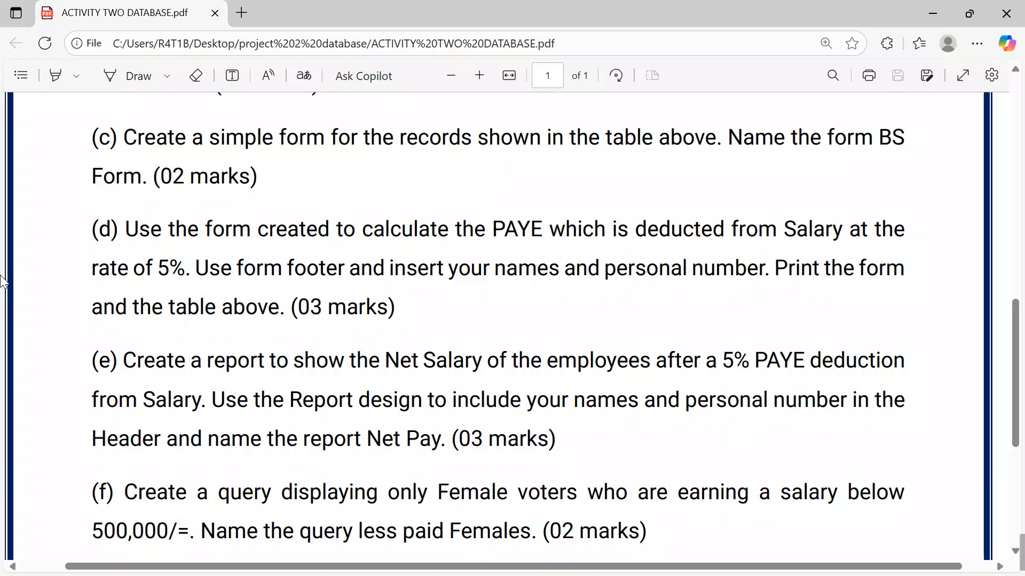
pyautogui.click(934, 11)
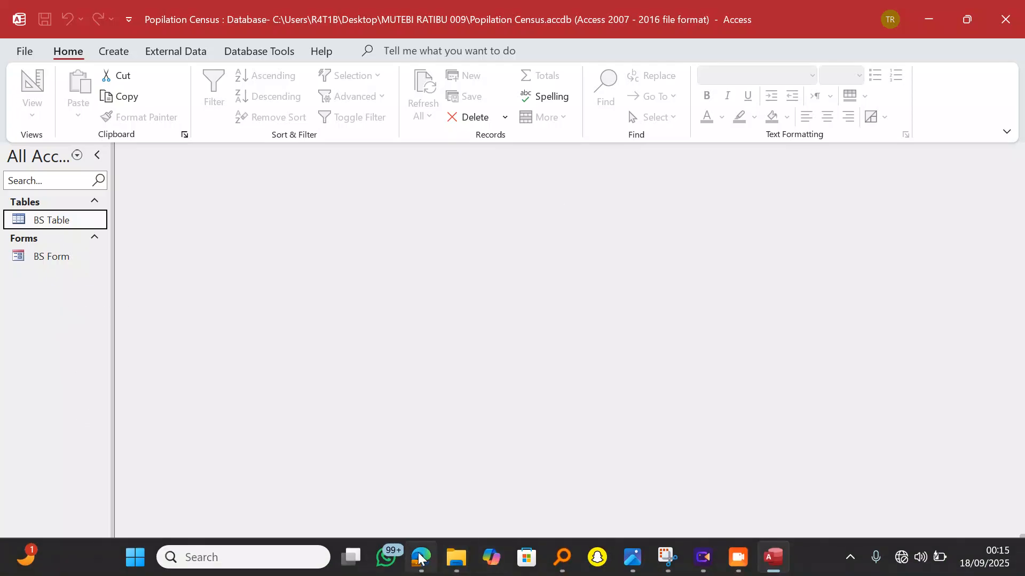
pyautogui.click(421, 557)
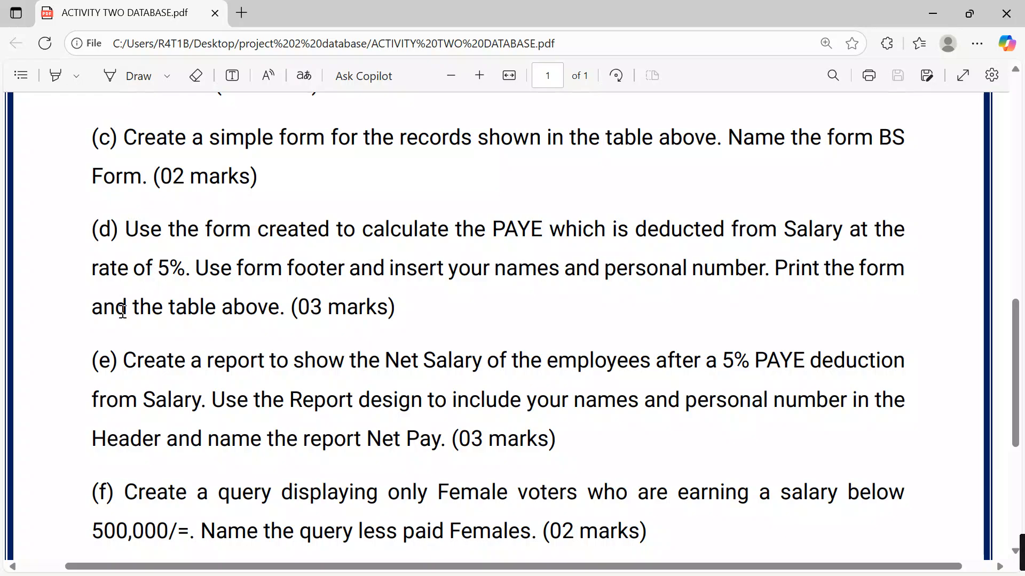
pyautogui.click(932, 14)
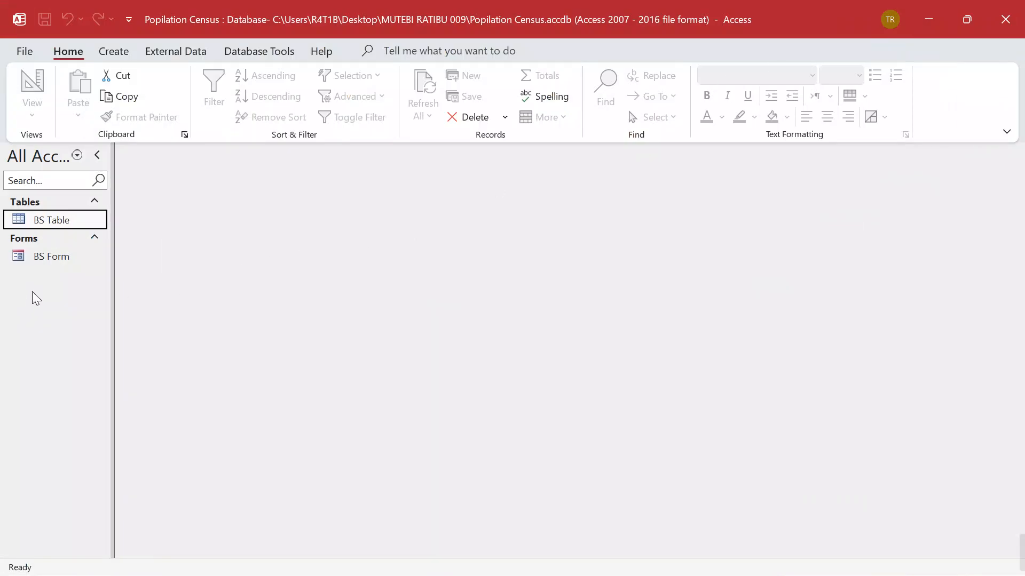
# Open BS Form and switch it to Design view
pyautogui.click(38, 256)
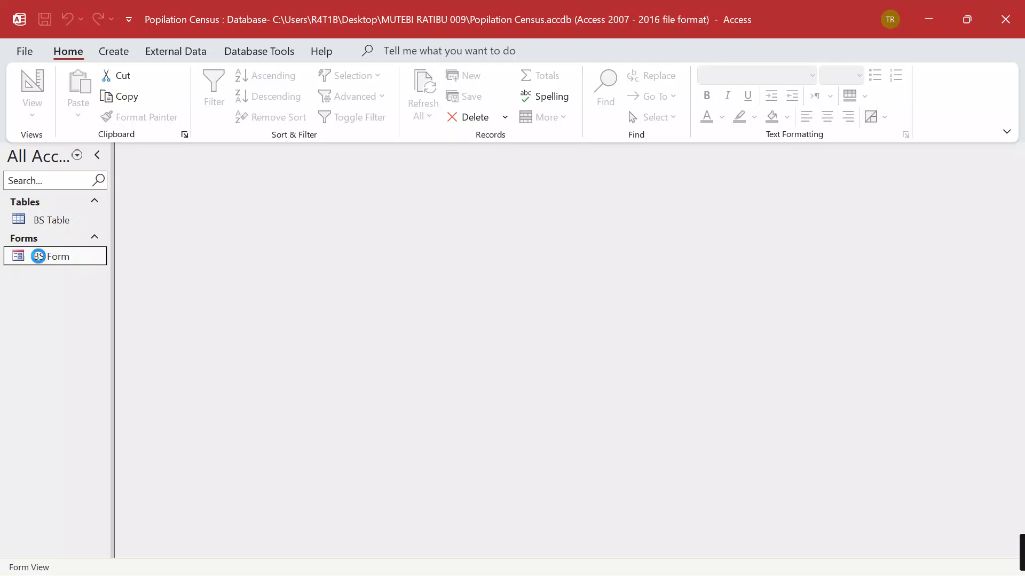
pyautogui.doubleClick(38, 257)
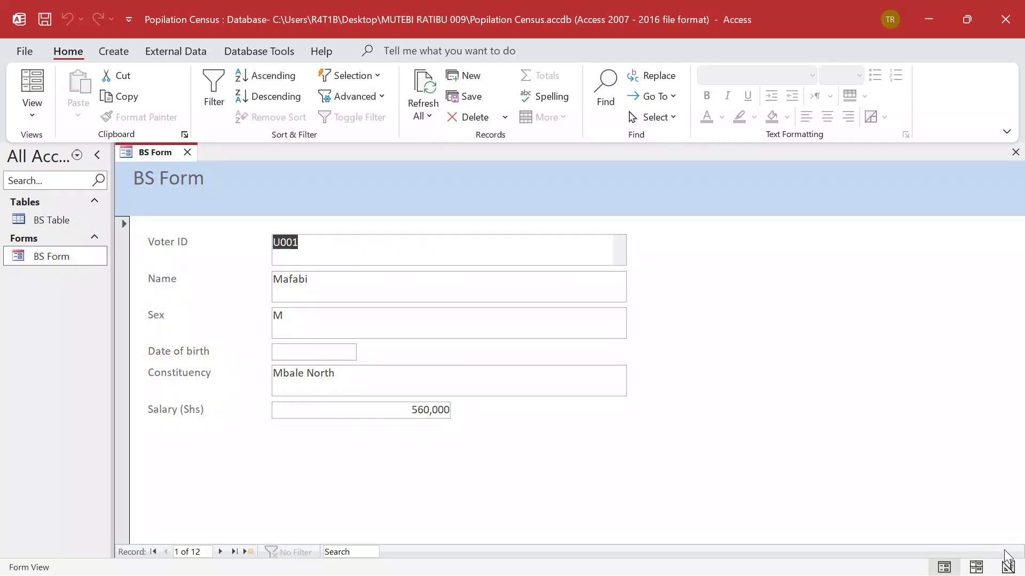
pyautogui.click(1008, 567)
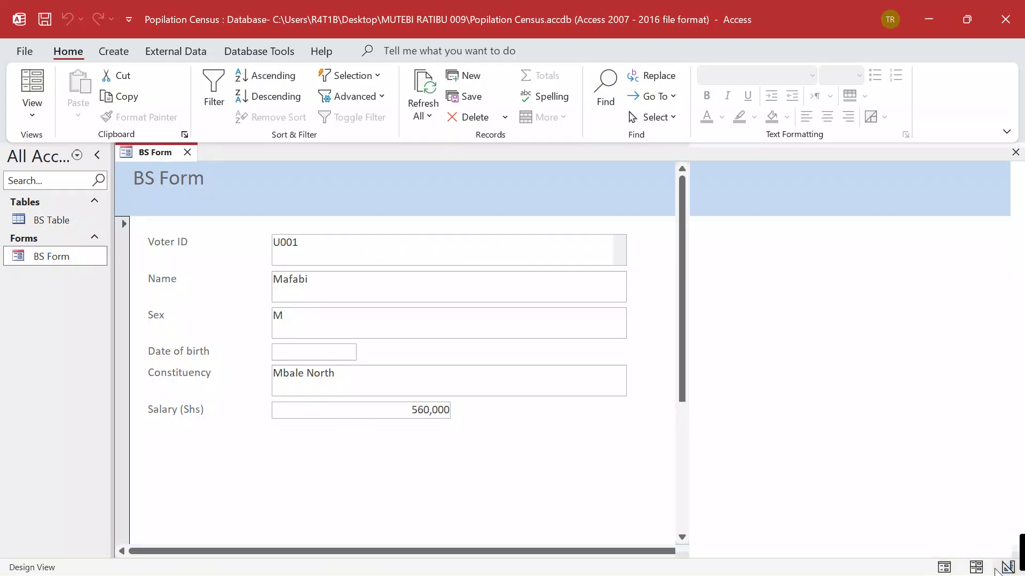
# Lengthen the Form Footer and Detail sections to leave space below Salary (Shs)
pyautogui.scroll(-1, 497, 448)
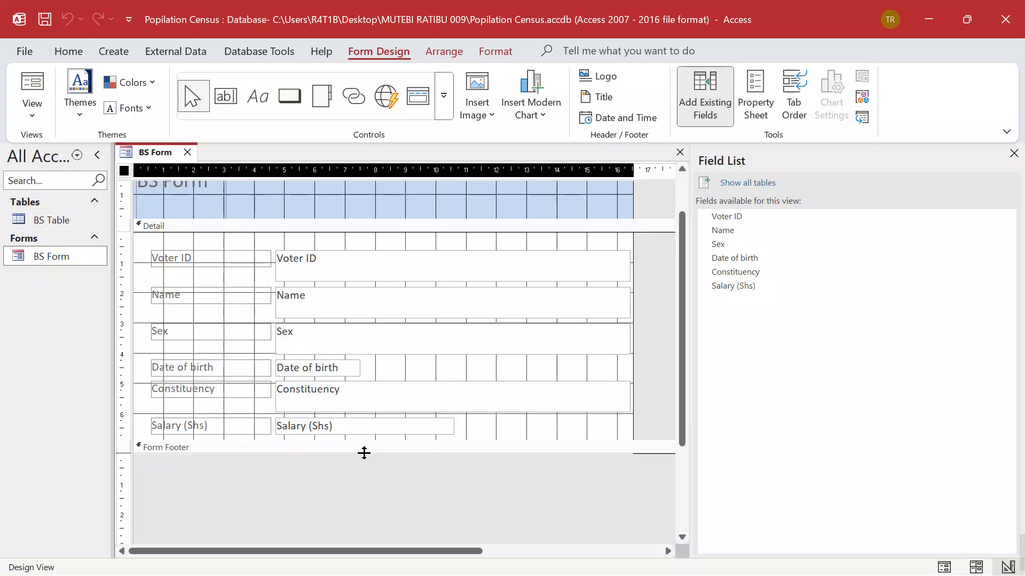
pyautogui.moveTo(364, 453); pyautogui.dragTo(357, 484)
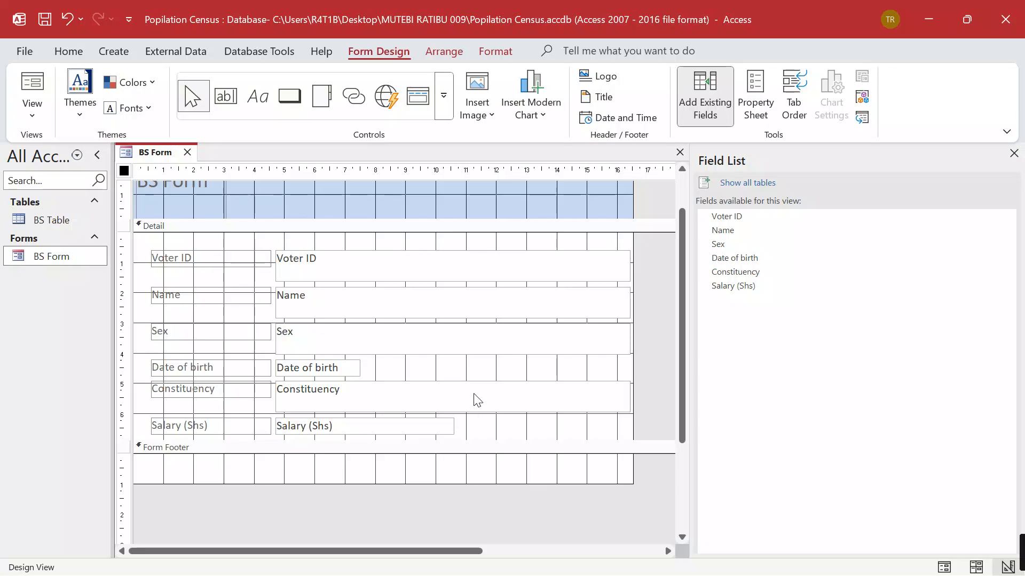
pyautogui.scroll(-1, 542, 370)
pyautogui.scroll(1, 546, 373)
pyautogui.click(475, 435)
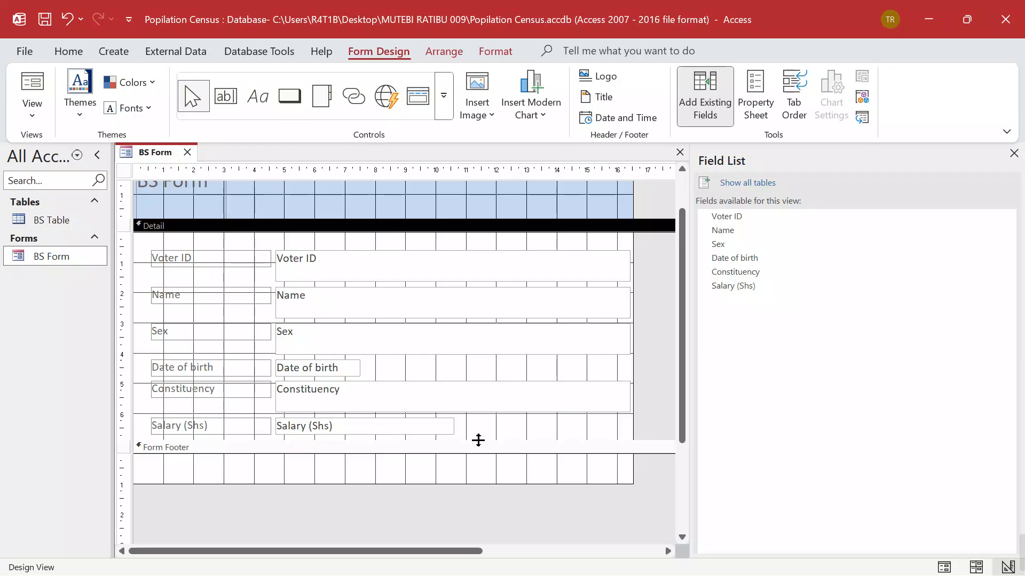
pyautogui.moveTo(477, 439); pyautogui.dragTo(481, 485)
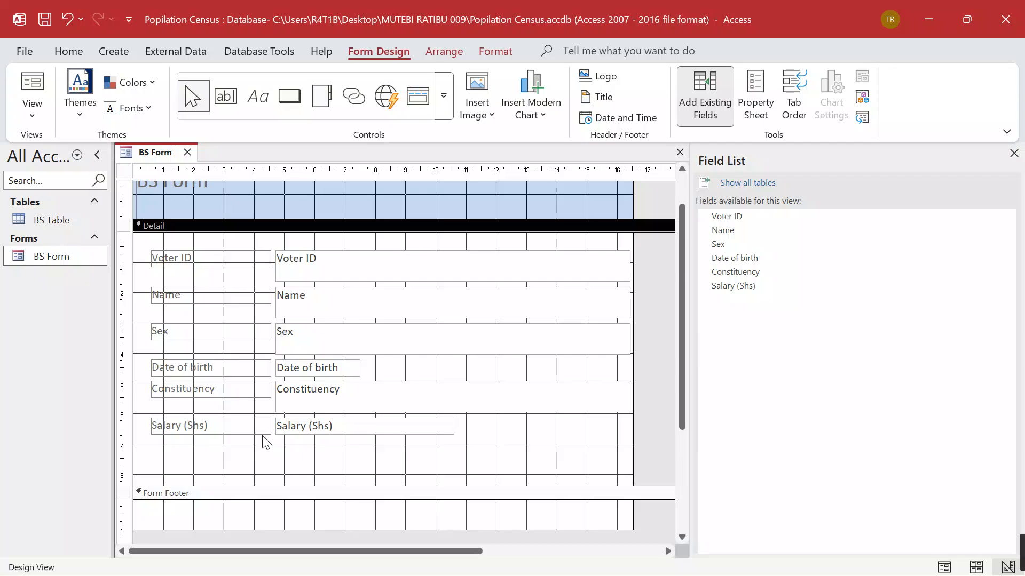
# Paste a copy of the Salary (Shs) row, then undo the misplaced paste
pyautogui.click(336, 432)
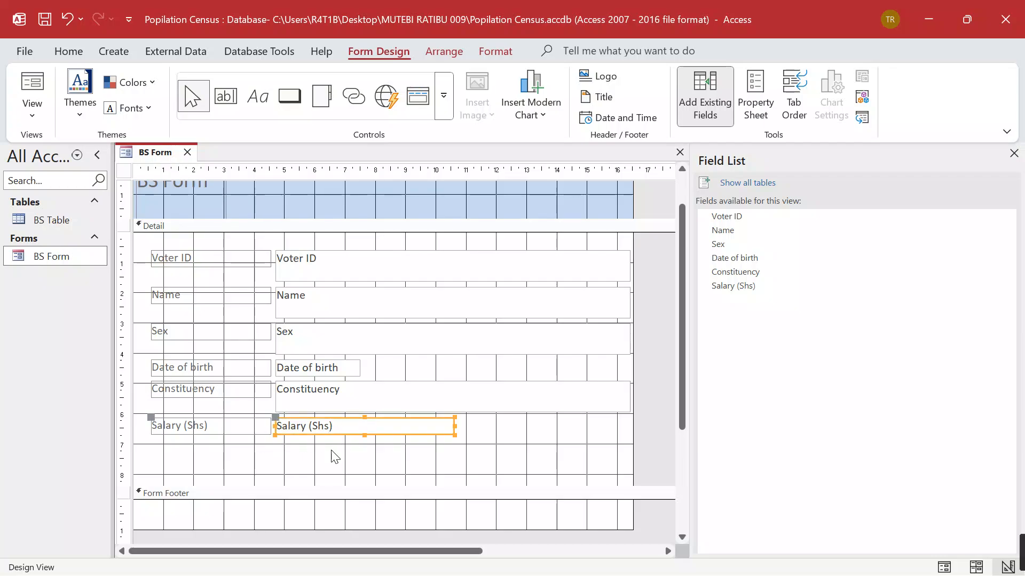
pyautogui.click(332, 456)
pyautogui.hotkey('ctrl', 'v')
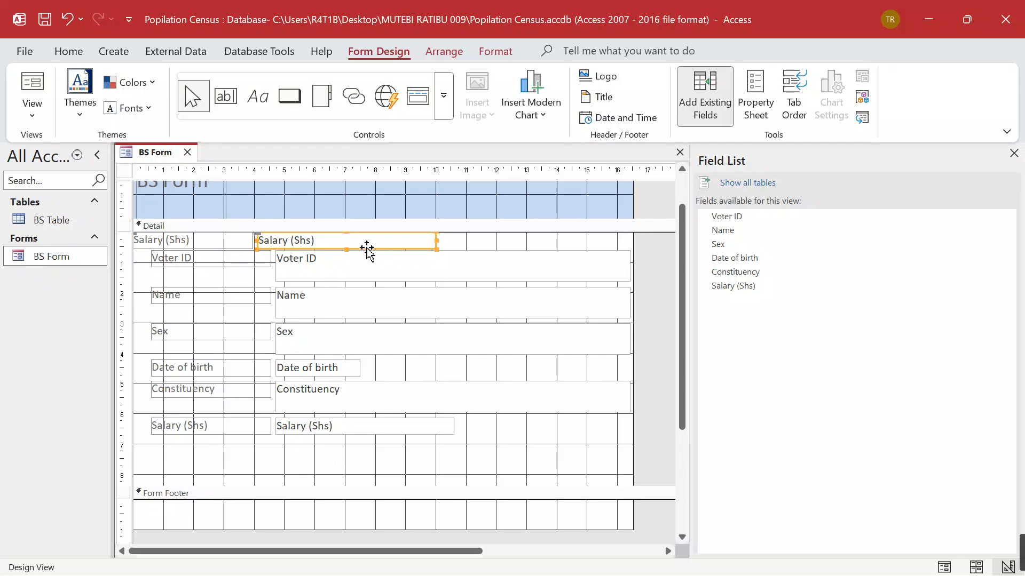
pyautogui.moveTo(367, 248); pyautogui.dragTo(385, 463)
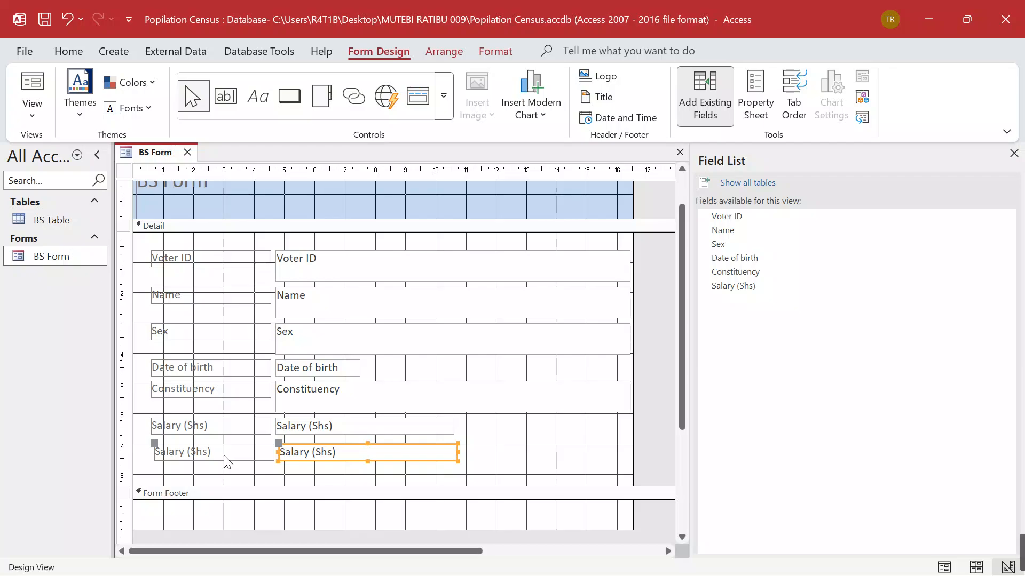
pyautogui.hotkey('ctrl', 'z')
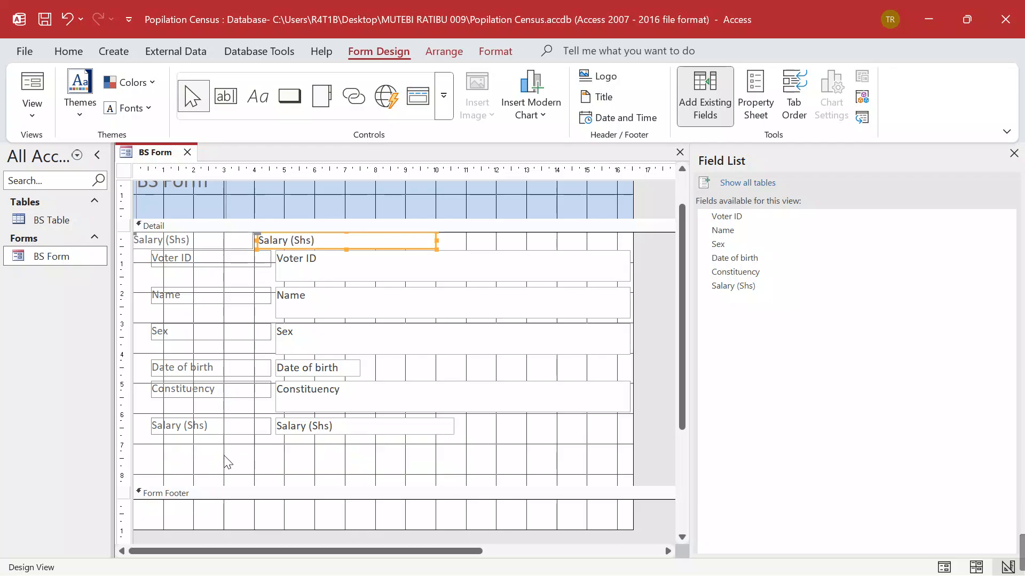
pyautogui.hotkey('ctrl', 'z')
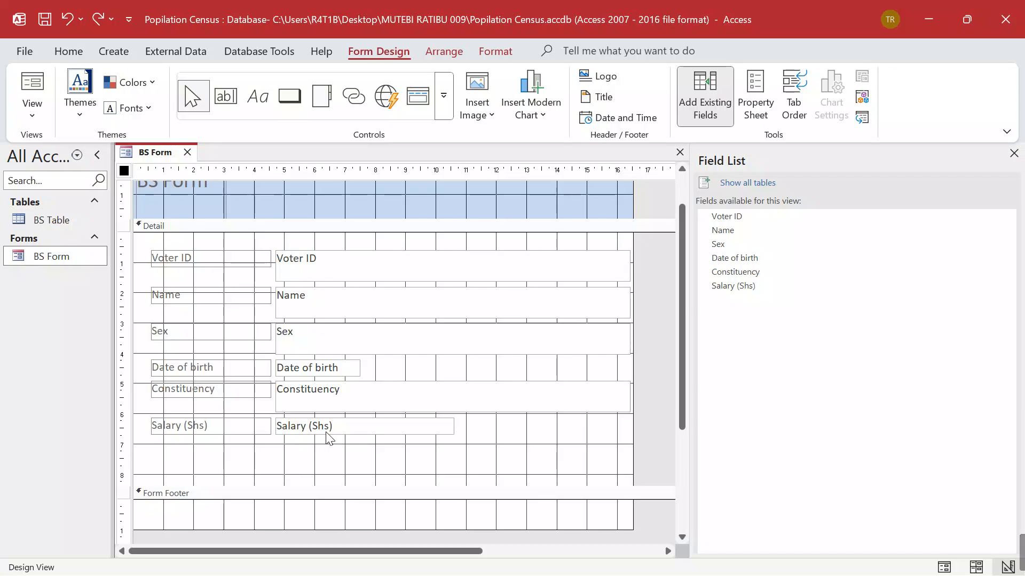
# Duplicate the Salary (Shs) label and text box with Ctrl+D and select the new label
pyautogui.click(326, 433)
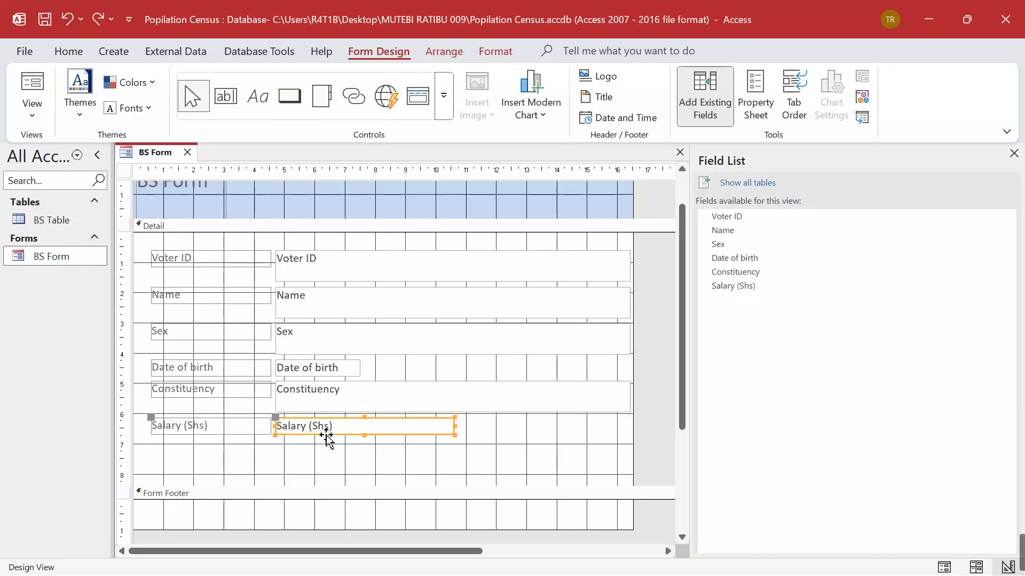
pyautogui.hotkey('ctrl', 'd')
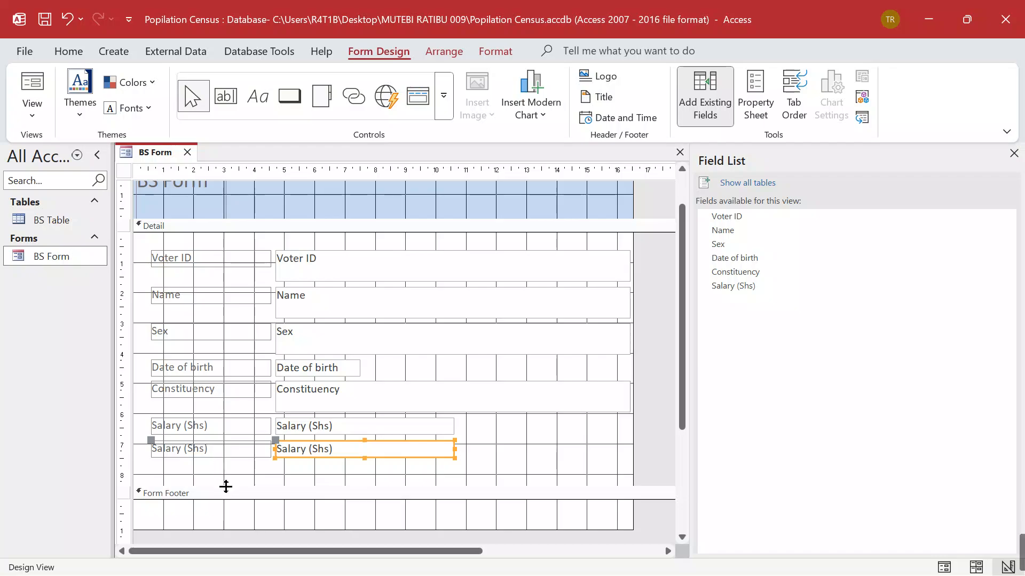
pyautogui.click(218, 454)
# Rename the duplicate label to PAYE
pyautogui.click(219, 452)
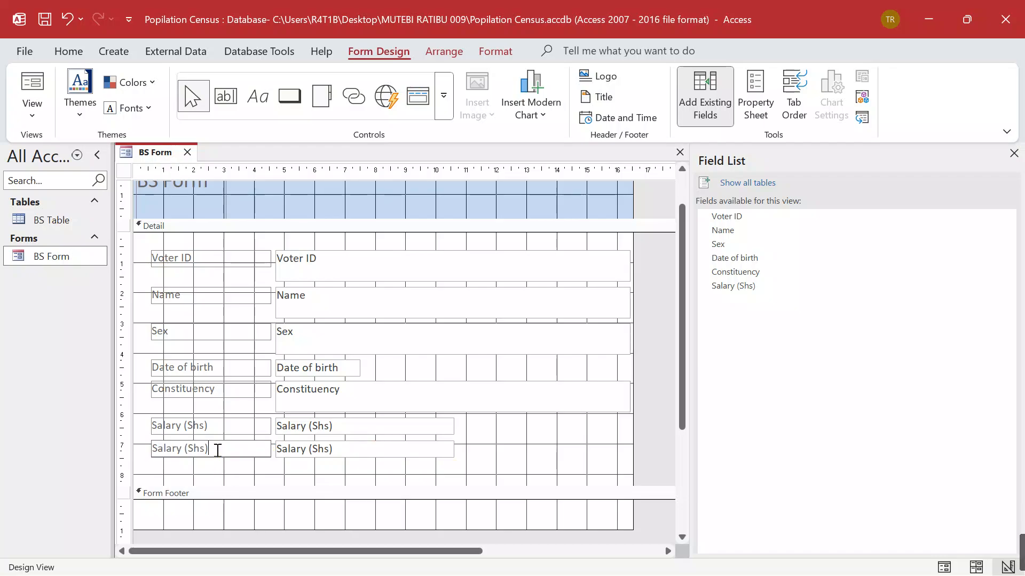
pyautogui.press('BackSpace')
pyautogui.press('BackSpace')
pyautogui.press('BackSpace')
pyautogui.press('BackSpace')
pyautogui.press('BackSpace')
pyautogui.press('BackSpace')
pyautogui.press('BackSpace')
pyautogui.press('BackSpace')
pyautogui.press('BackSpace')
pyautogui.press('BackSpace')
pyautogui.press('BackSpace')
pyautogui.press('BackSpace')
pyautogui.press('capslock')
pyautogui.write('PAYE')
# Set the duplicate text box to =0.05*[Salary (Shs)] and close the Field List
pyautogui.click(343, 447)
pyautogui.click(343, 448)
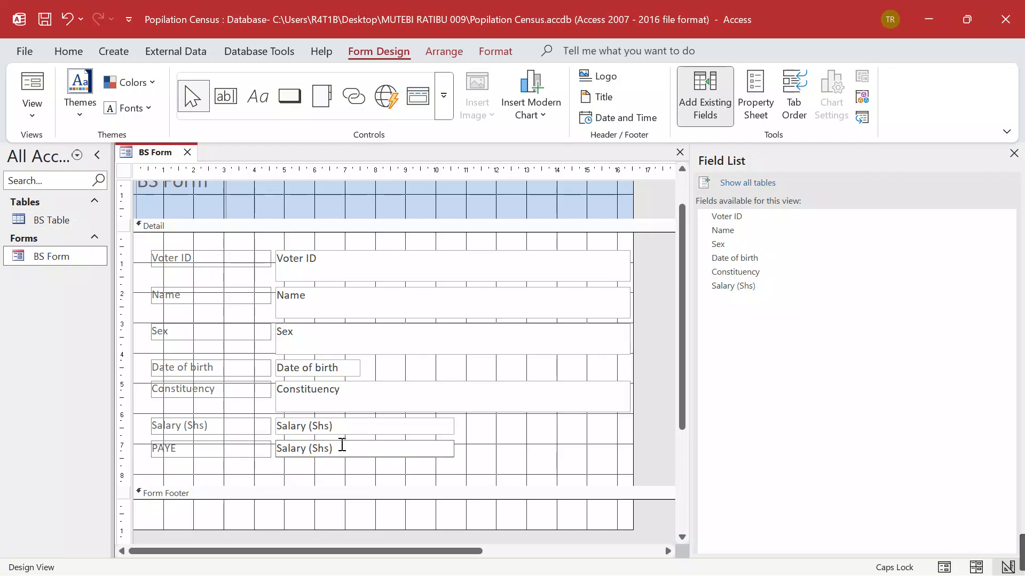
pyautogui.press('BackSpace')
pyautogui.press('BackSpace')
pyautogui.press('BackSpace')
pyautogui.press('BackSpace')
pyautogui.press('BackSpace')
pyautogui.press('BackSpace')
pyautogui.press('BackSpace')
pyautogui.press('BackSpace')
pyautogui.press('BackSpace')
pyautogui.press('BackSpace')
pyautogui.press('BackSpace')
pyautogui.press('BackSpace')
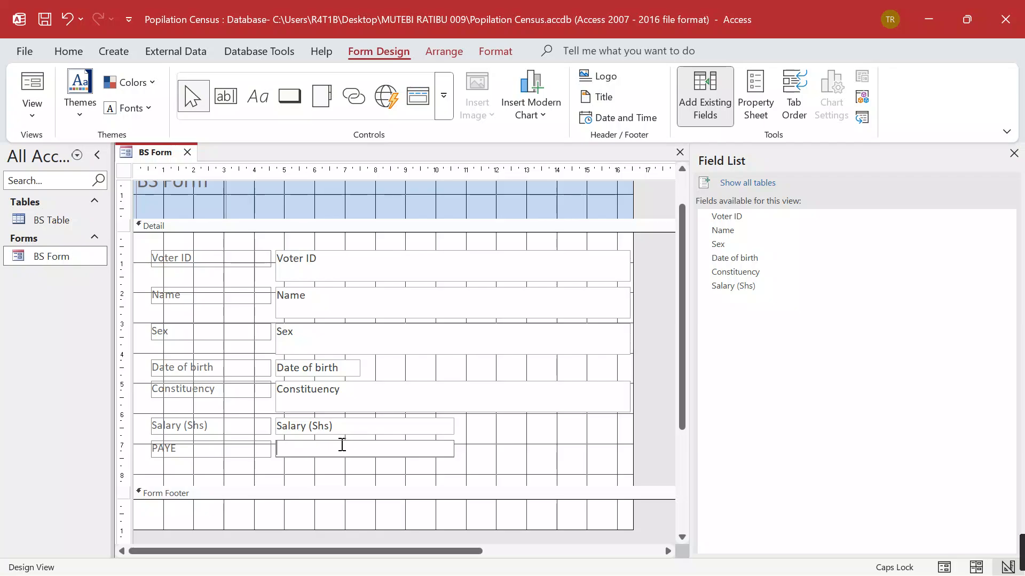
pyautogui.write('=')
pyautogui.write('0.05*[')
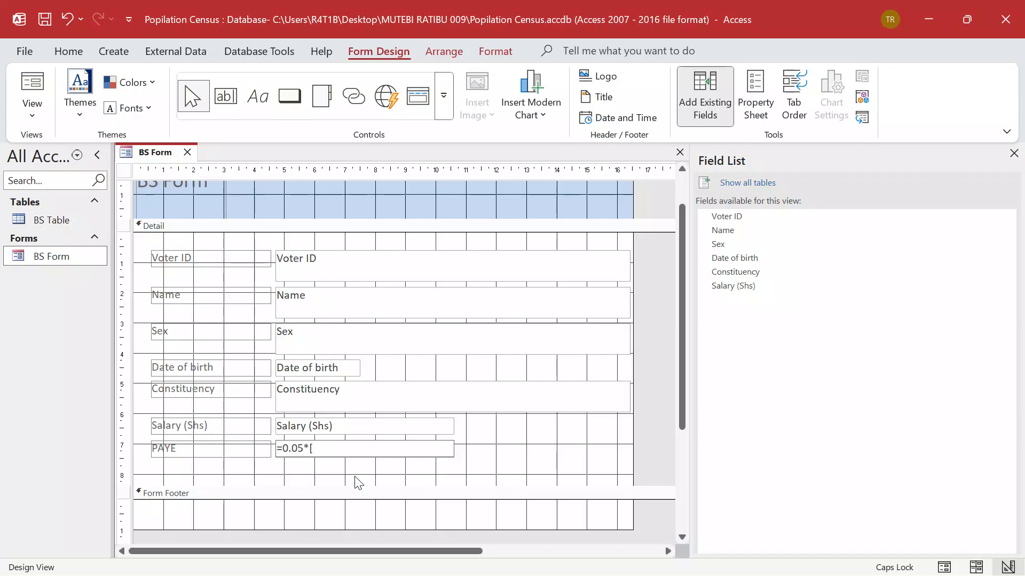
pyautogui.write('S')
pyautogui.press('capslock')
pyautogui.write('alary (')
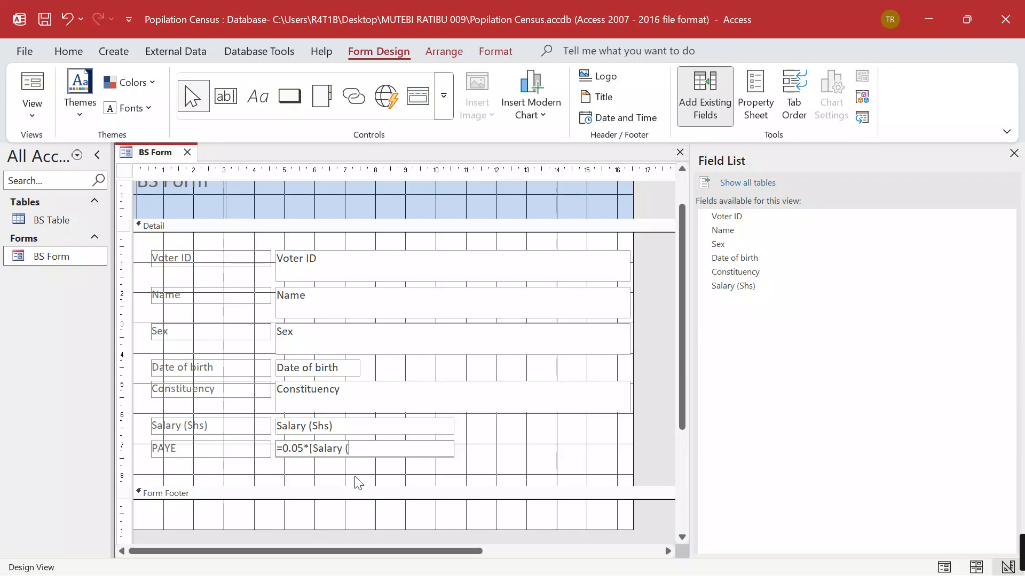
pyautogui.press('capslock')
pyautogui.write('S')
pyautogui.press('capslock')
pyautogui.write('hs')
pyautogui.write(')')
pyautogui.write(']')
pyautogui.press('BackSpace')
pyautogui.write(']')
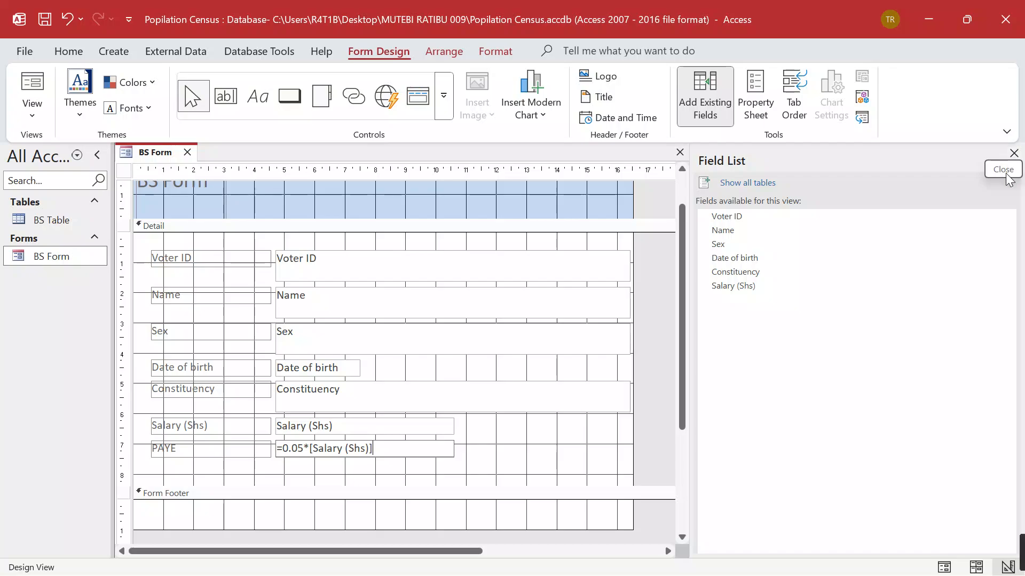
pyautogui.click(1014, 154)
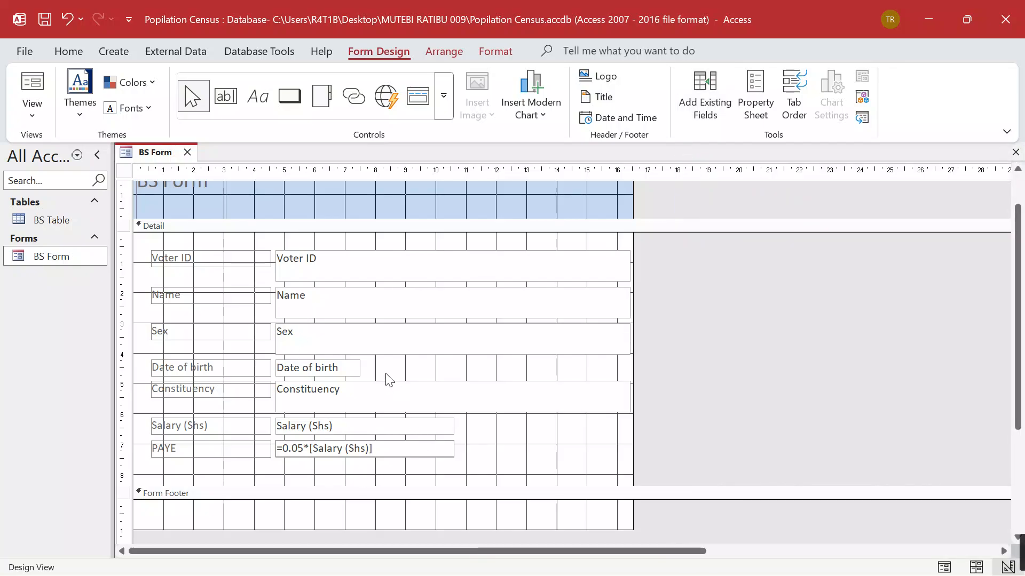
# Check PAYE at 5% of salary across six records in Form view, then close BS Form
pyautogui.click(944, 567)
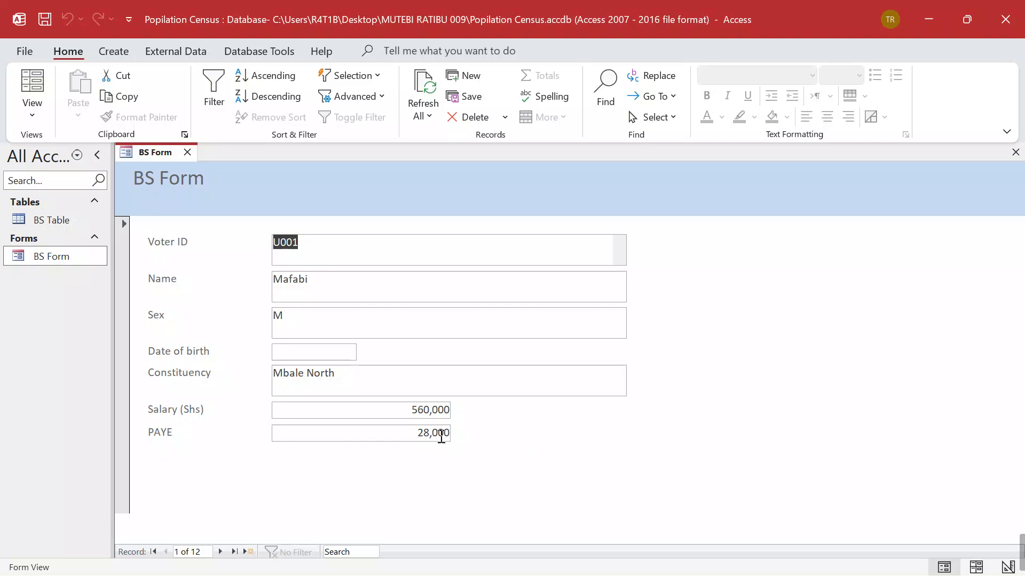
pyautogui.click(221, 551)
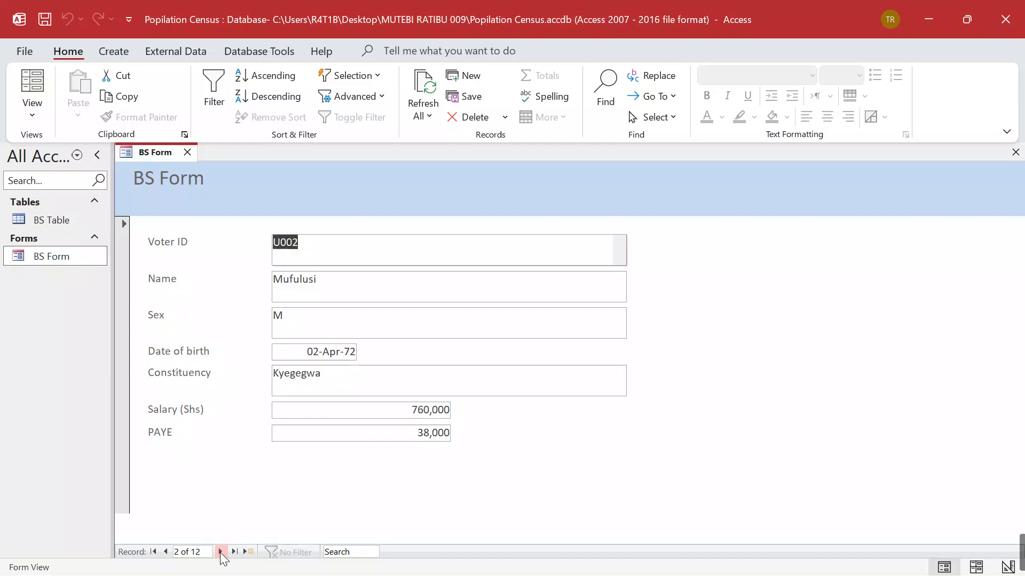
pyautogui.click(220, 552)
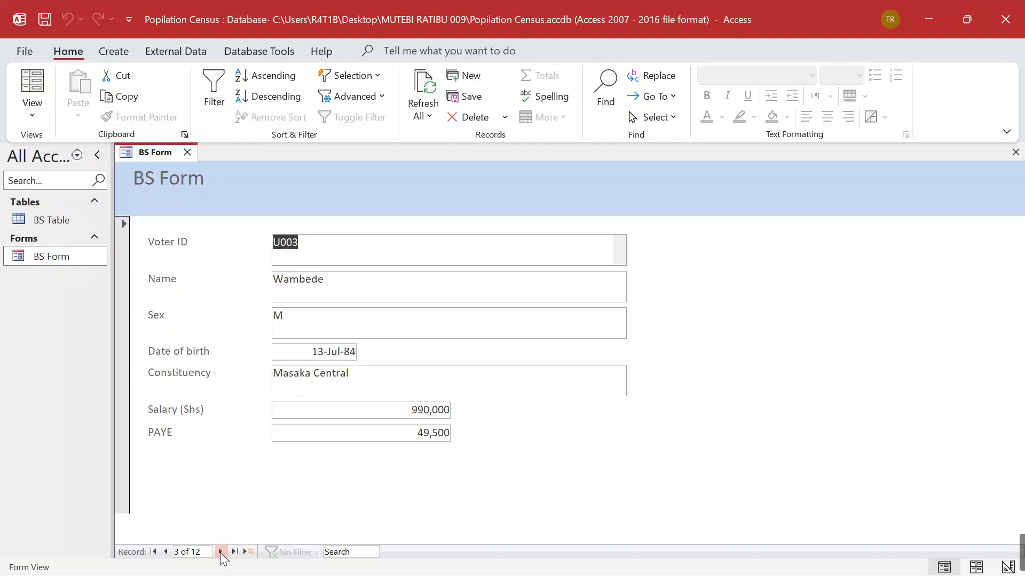
pyautogui.click(221, 552)
pyautogui.click(220, 552)
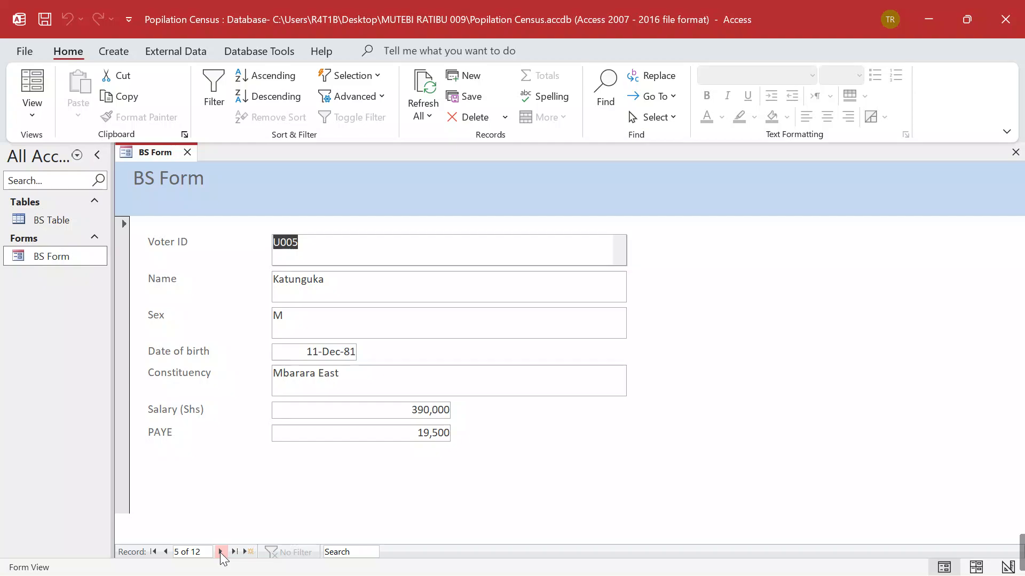
pyautogui.click(220, 552)
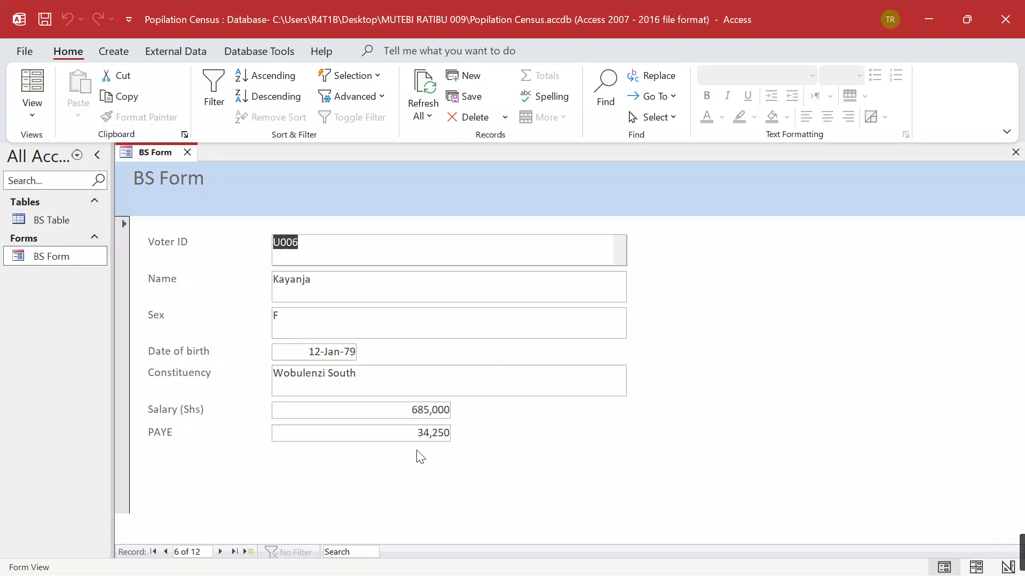
pyautogui.click(189, 153)
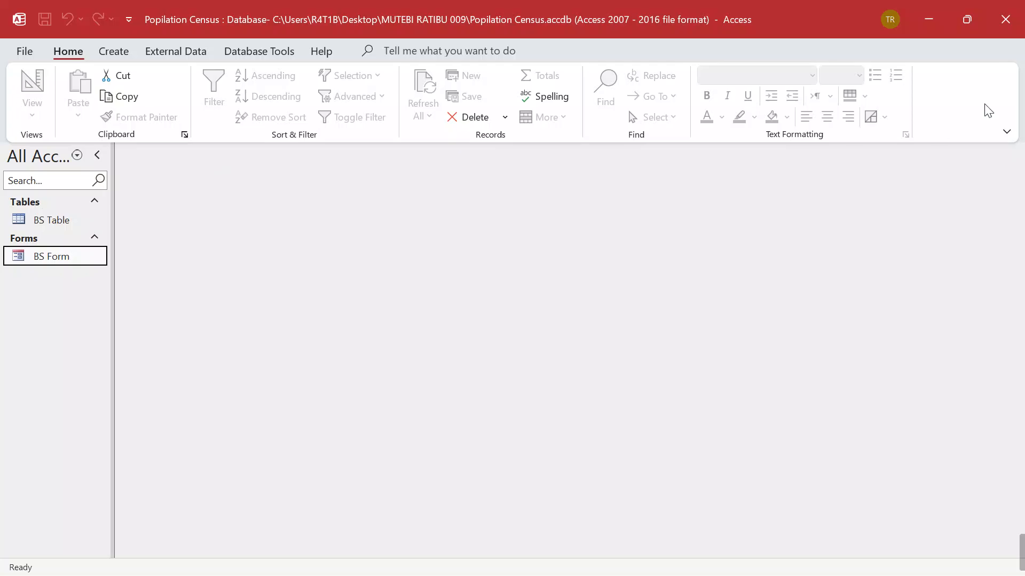
pyautogui.click(929, 21)
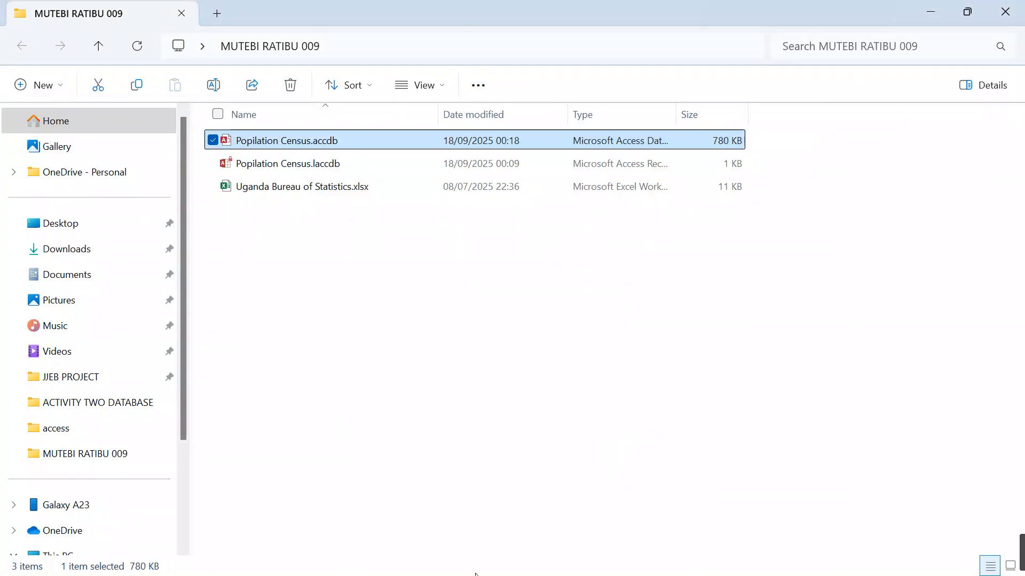
pyautogui.click(421, 559)
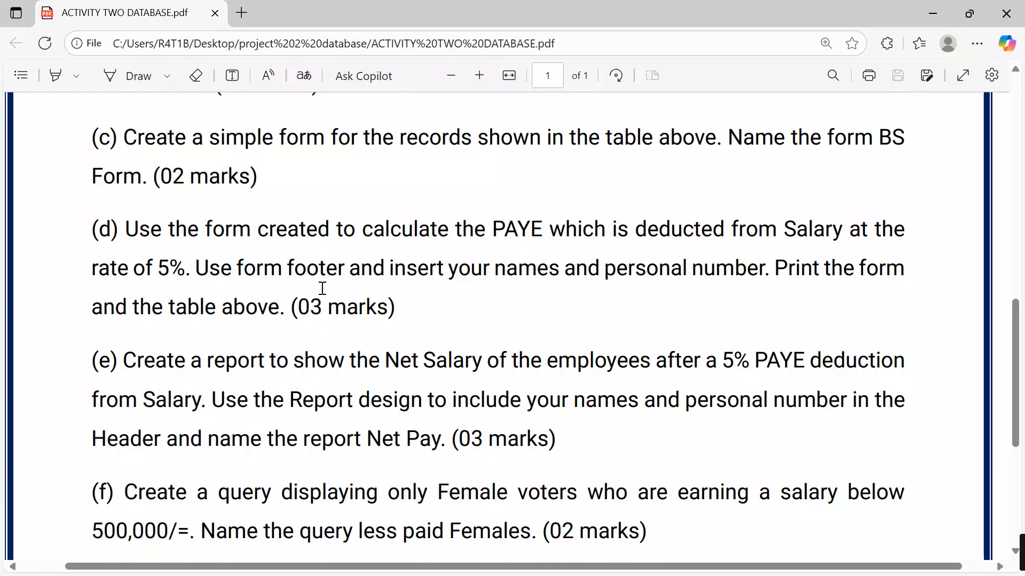
pyautogui.click(929, 13)
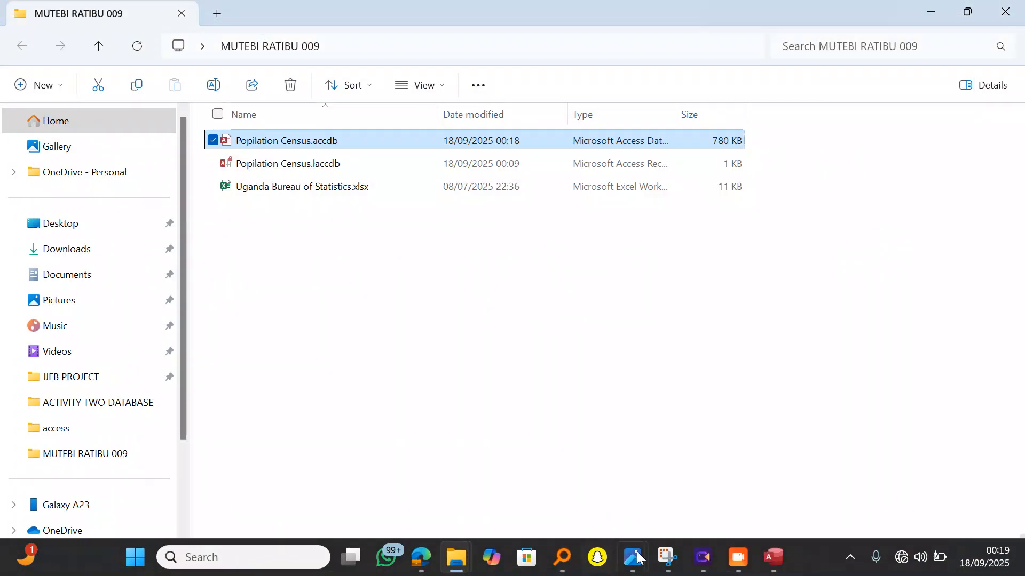
pyautogui.moveTo(775, 560)
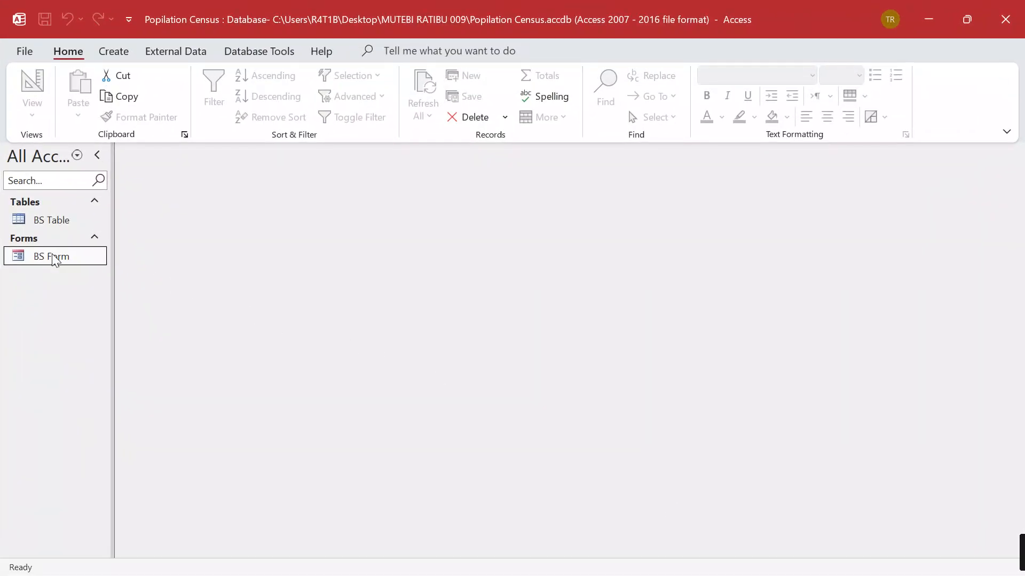
# Open BS Form in Design view and make the Form Footer taller
pyautogui.doubleClick(53, 257)
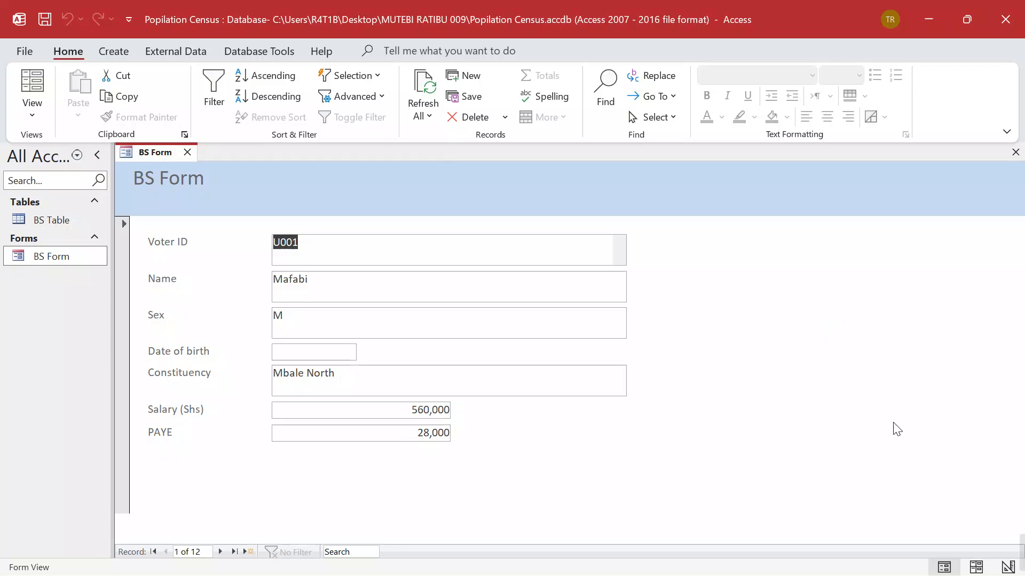
pyautogui.click(1008, 567)
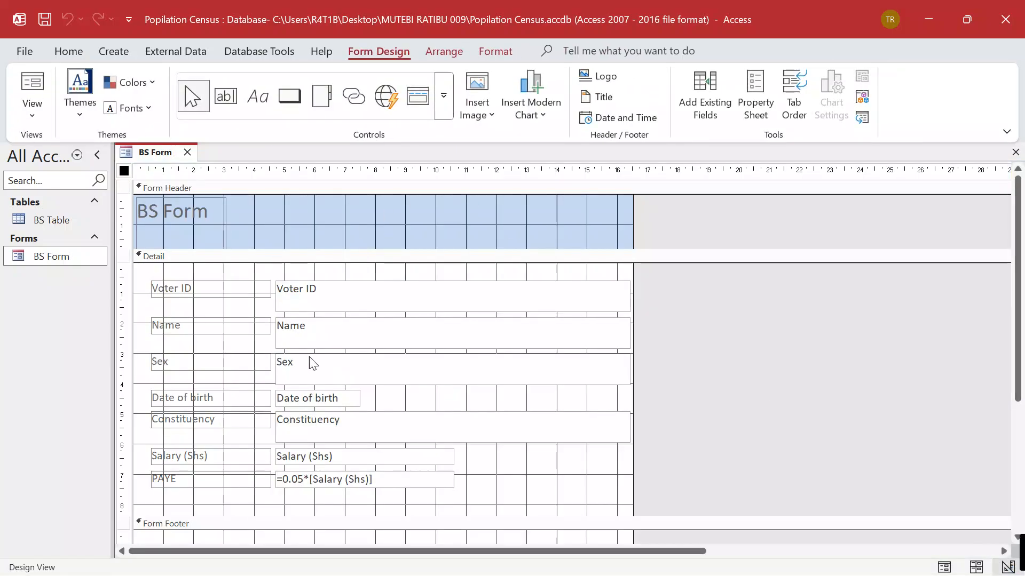
pyautogui.scroll(-3, 658, 366)
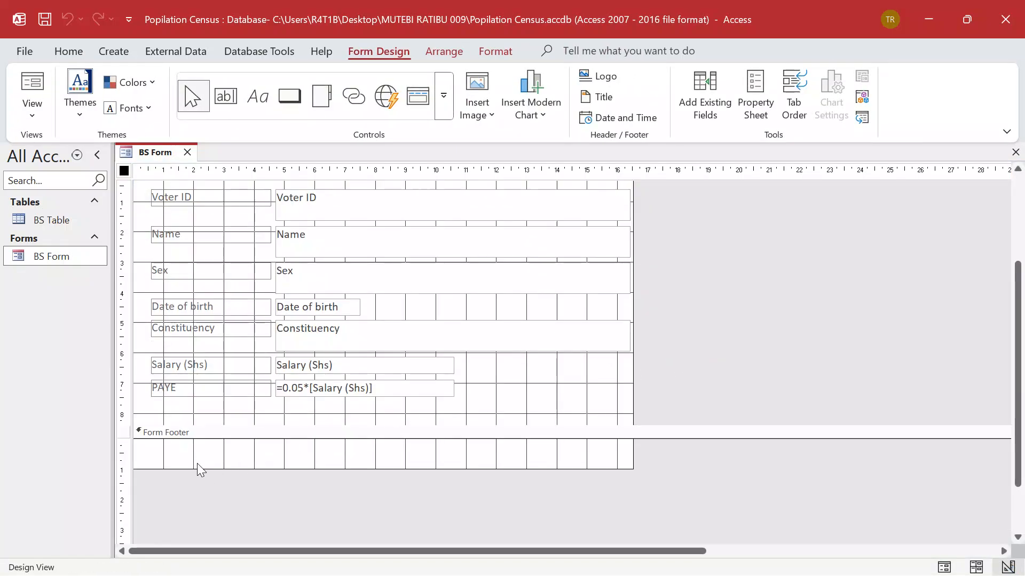
pyautogui.moveTo(191, 469); pyautogui.dragTo(195, 499)
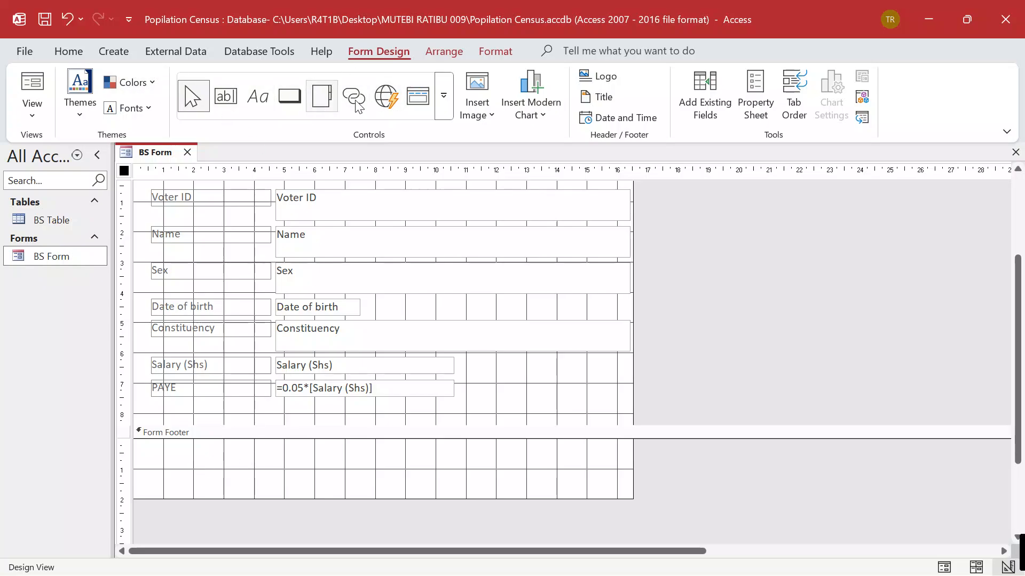
# Add a footer label with the student's name and personal number, then close the design
pyautogui.click(263, 103)
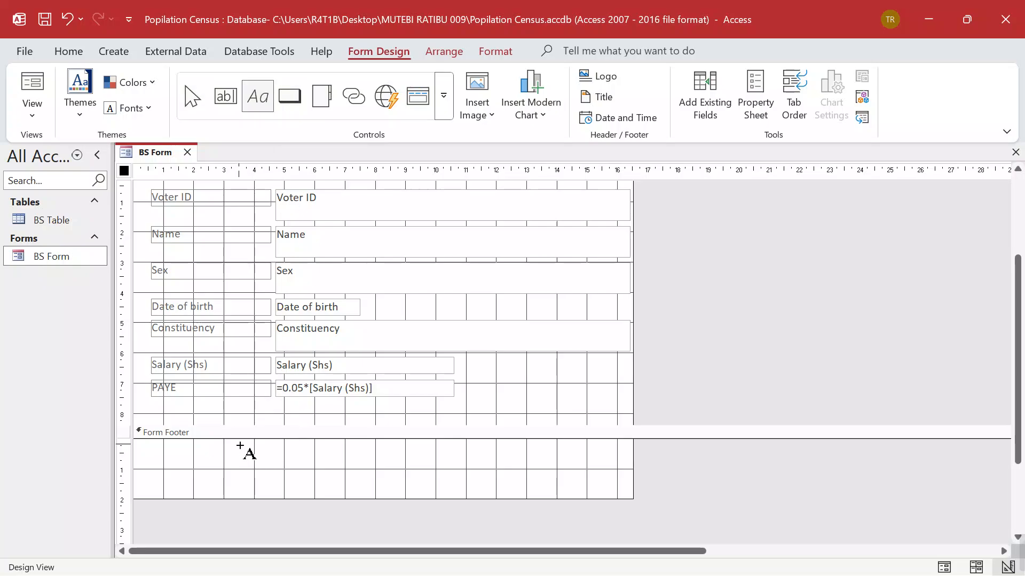
pyautogui.moveTo(239, 445); pyautogui.dragTo(453, 478)
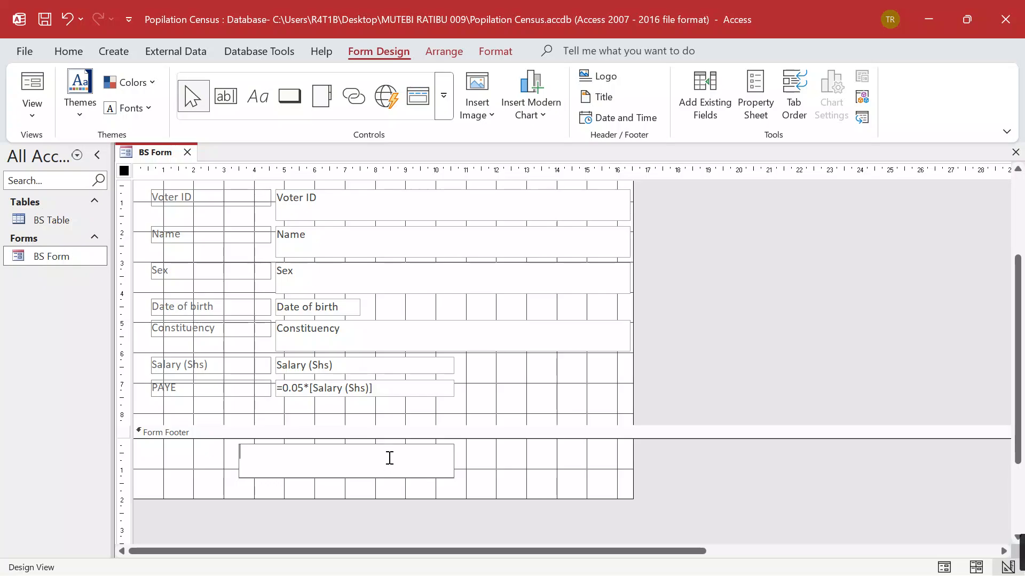
pyautogui.press('capslock')
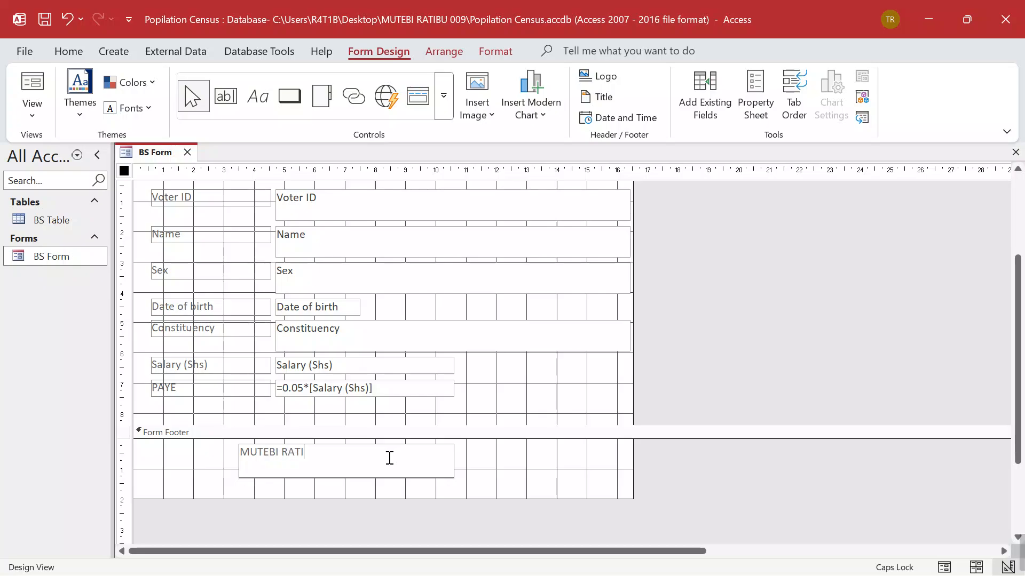
pyautogui.click(492, 458)
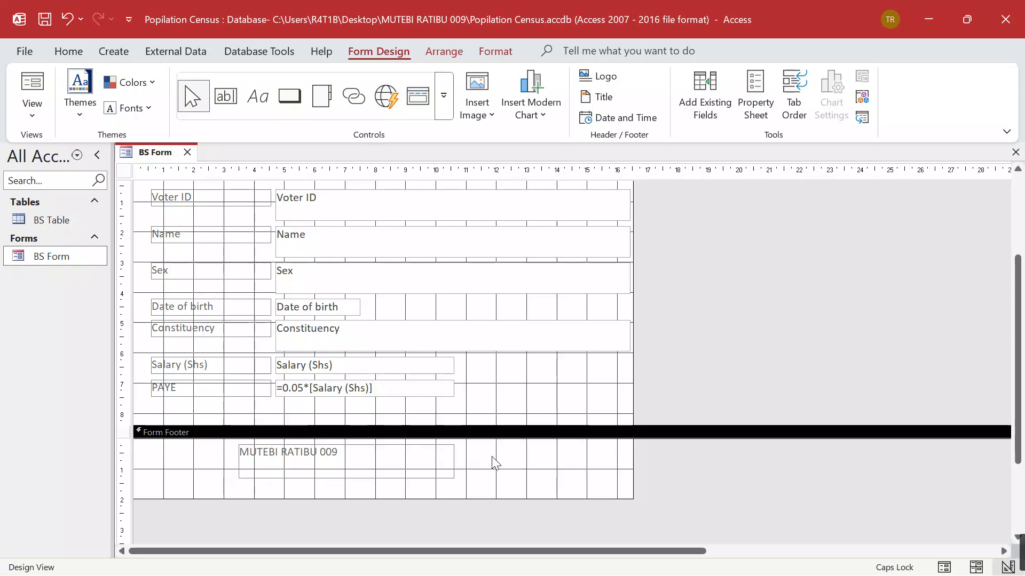
pyautogui.click(187, 152)
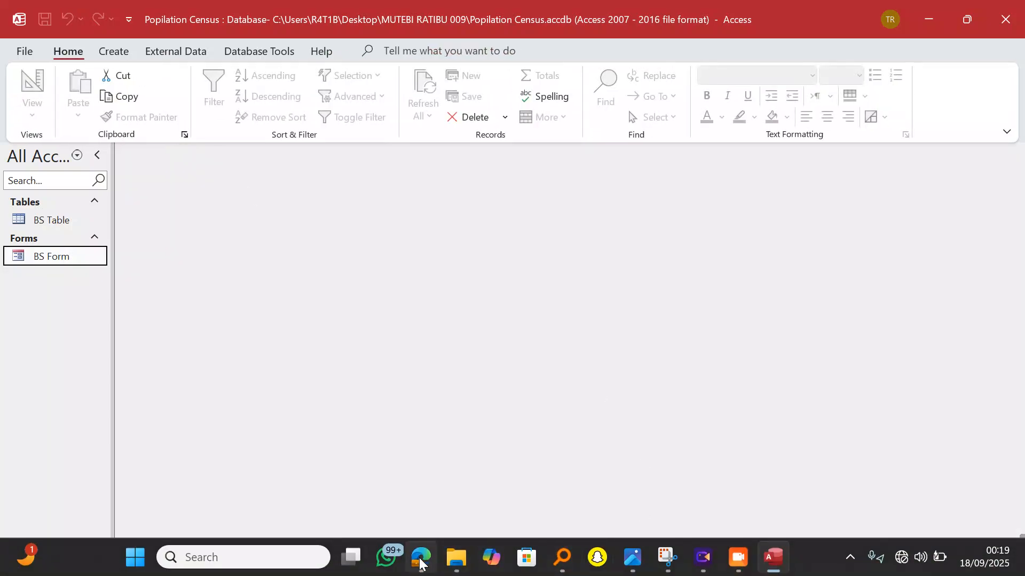
# Read items (d)–(g) in the ACTIVITY TWO DATABASE PDF in Edge, then minimize it
pyautogui.click(421, 559)
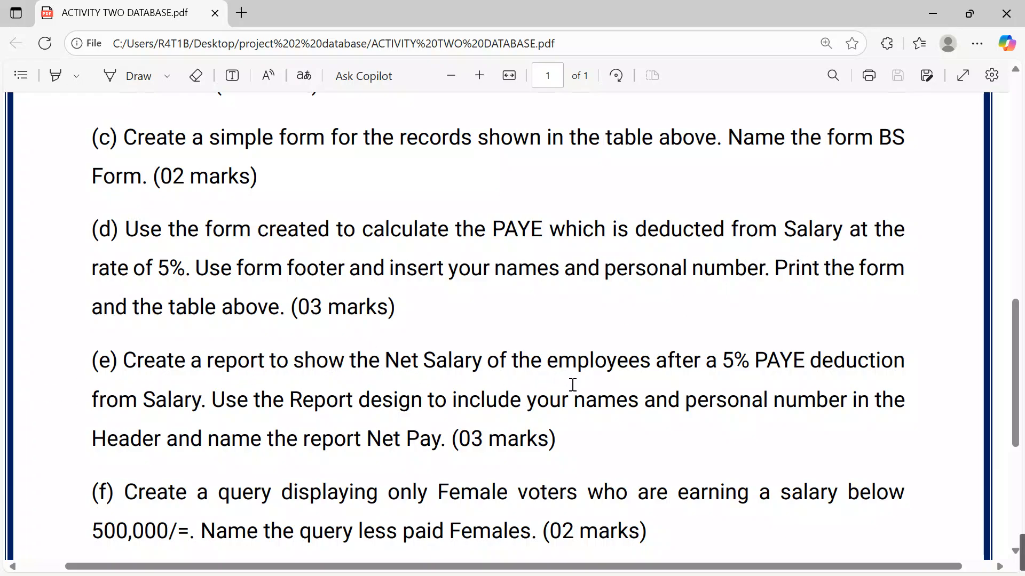
pyautogui.scroll(-2, 572, 385)
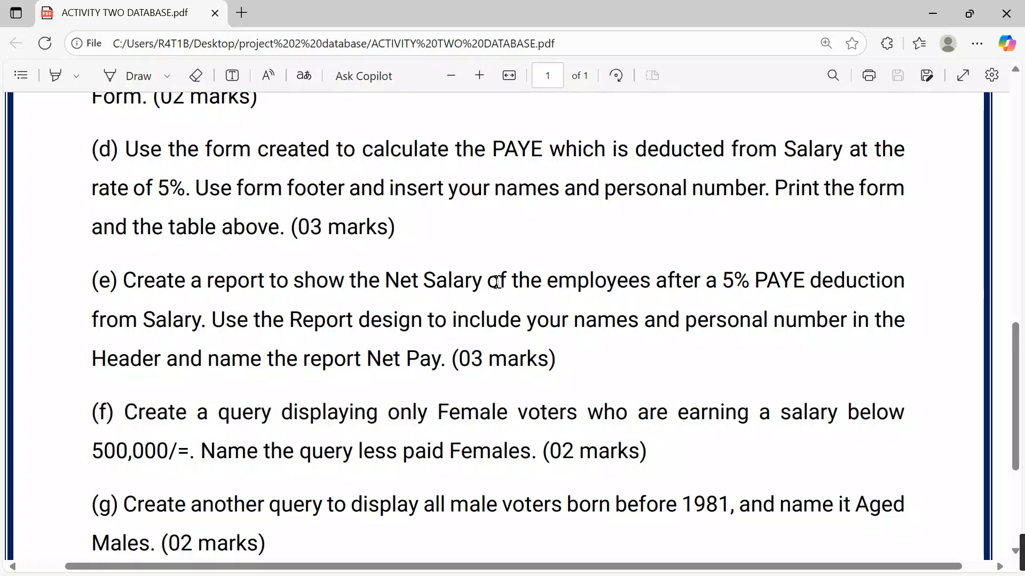
pyautogui.click(931, 15)
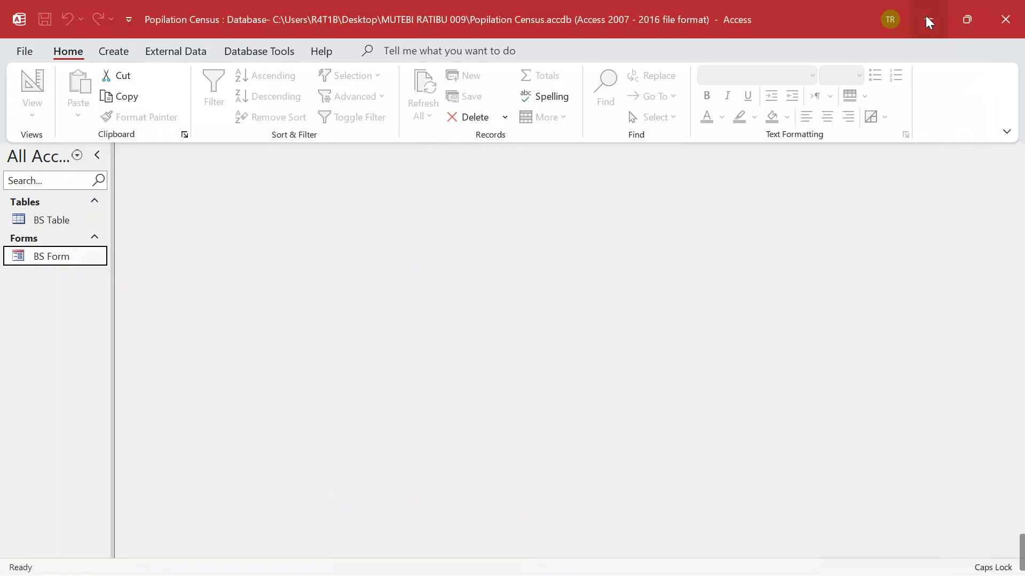
pyautogui.doubleClick(43, 258)
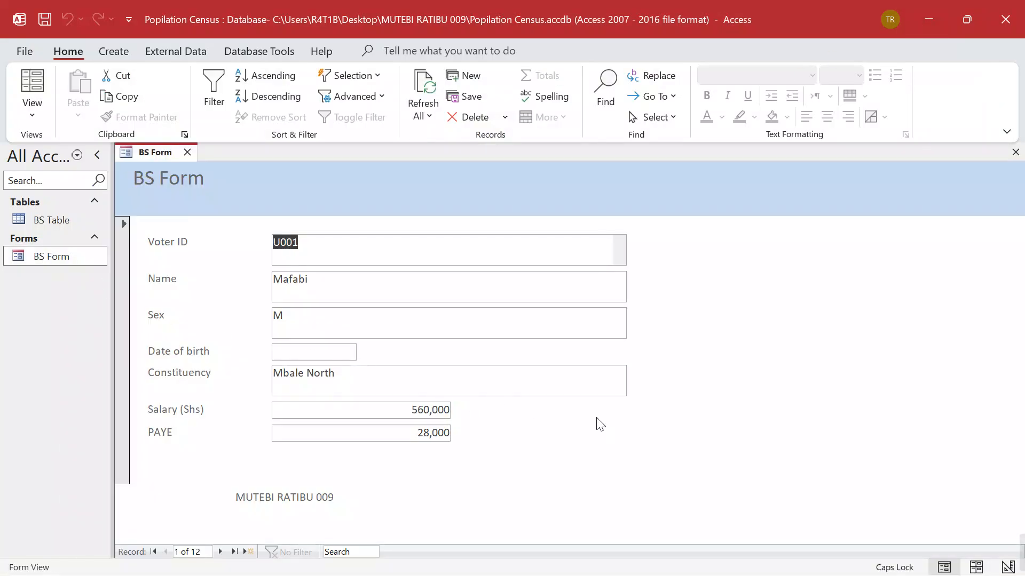
pyautogui.doubleClick(47, 220)
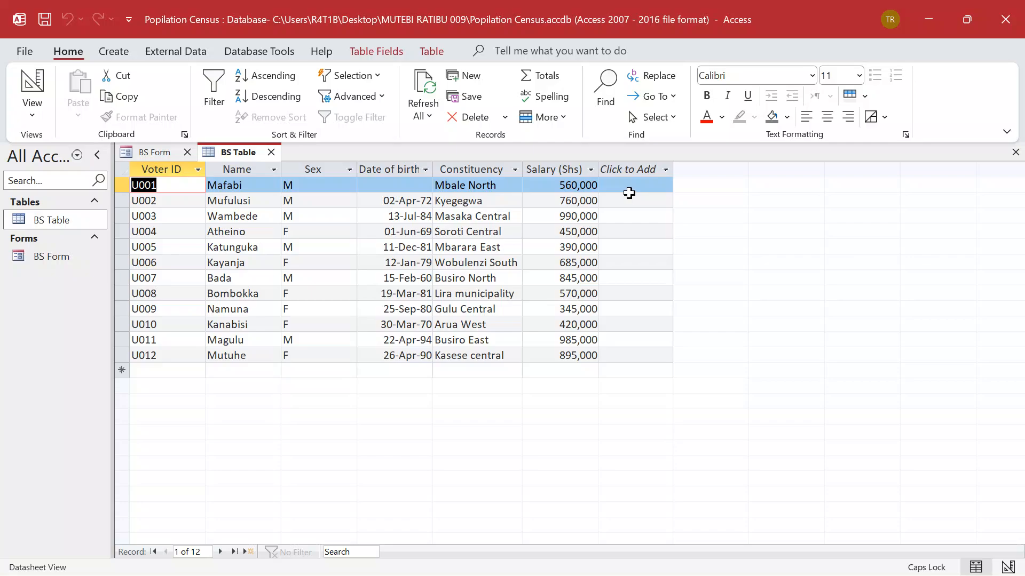
pyautogui.click(271, 153)
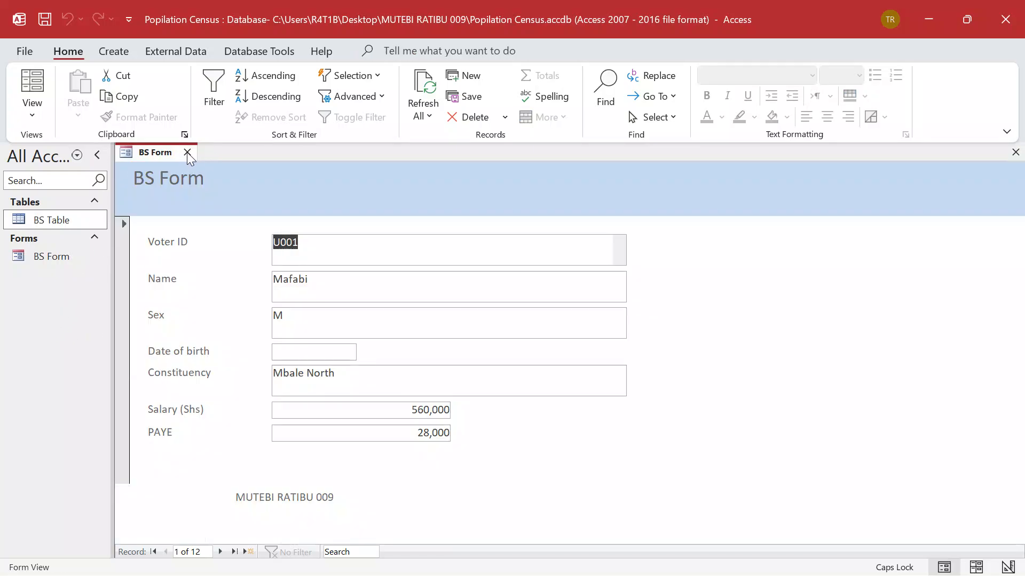
pyautogui.click(187, 152)
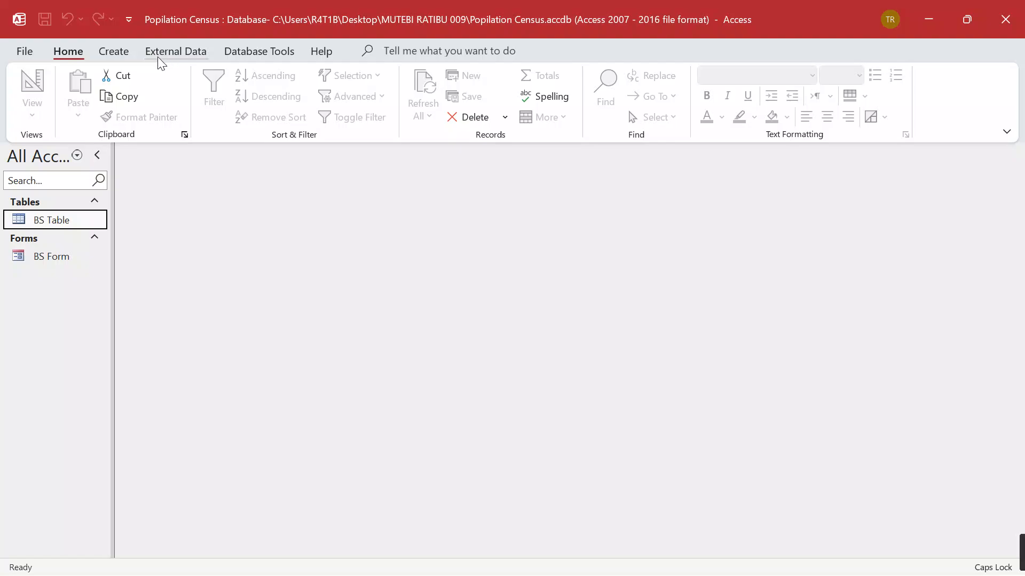
# Start the Simple Query Wizard with all BS Table fields added
pyautogui.click(116, 52)
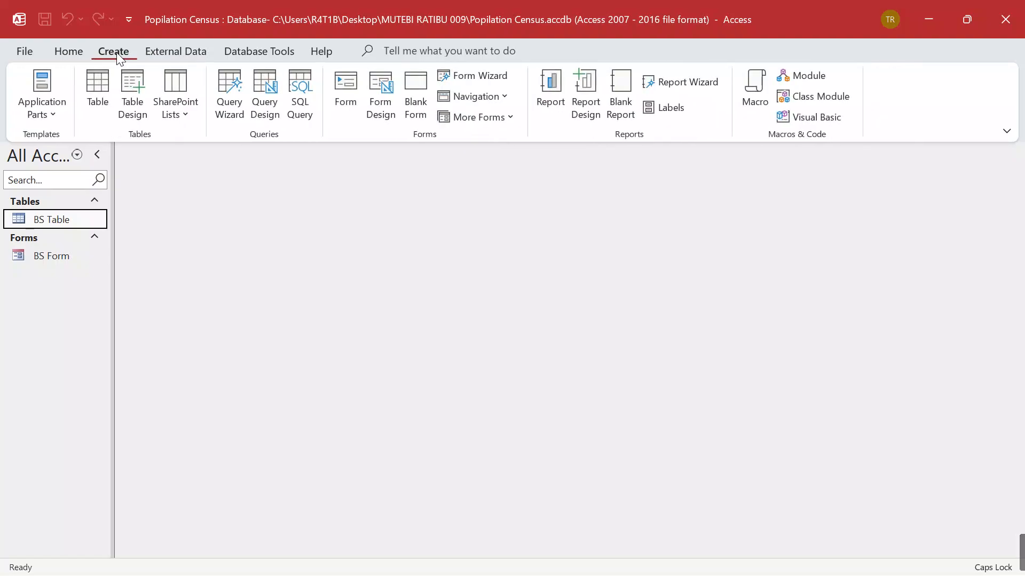
pyautogui.click(230, 79)
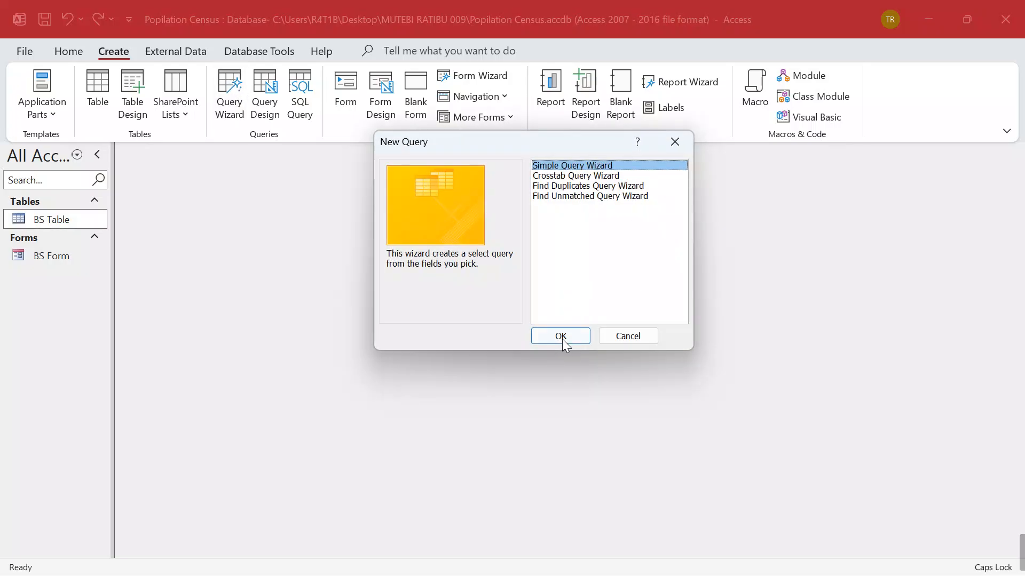
pyautogui.click(560, 336)
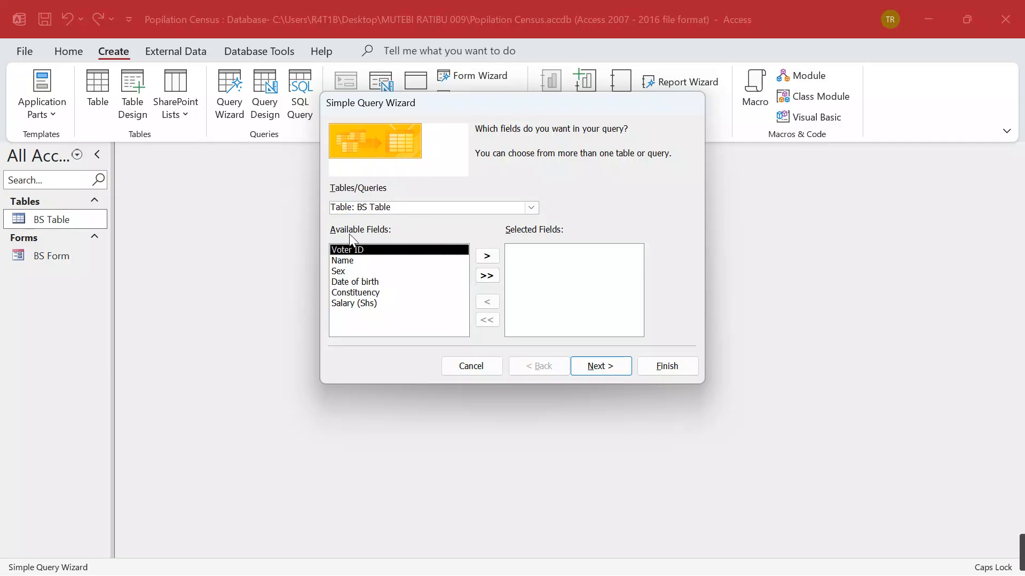
pyautogui.click(486, 276)
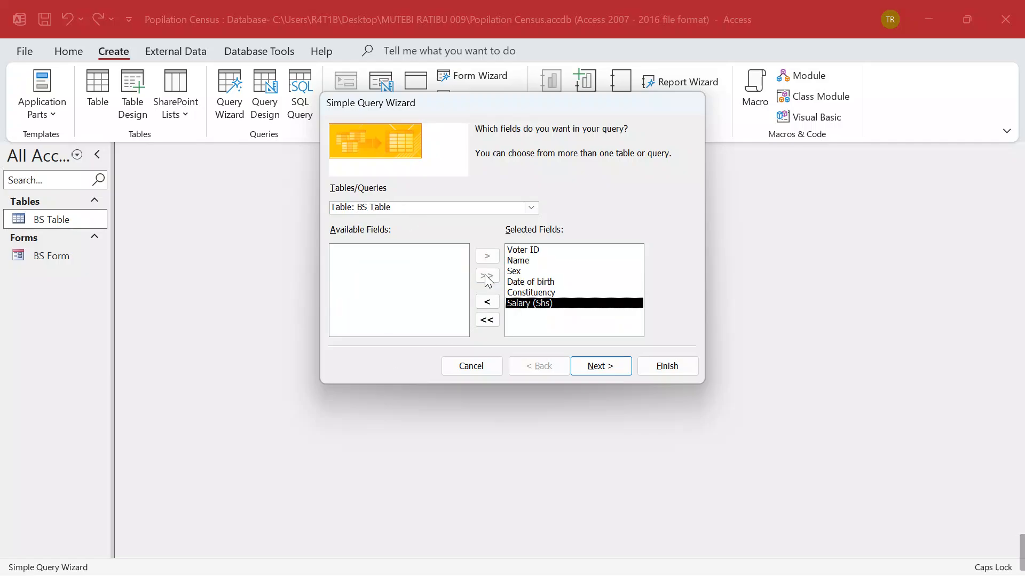
pyautogui.click(599, 374)
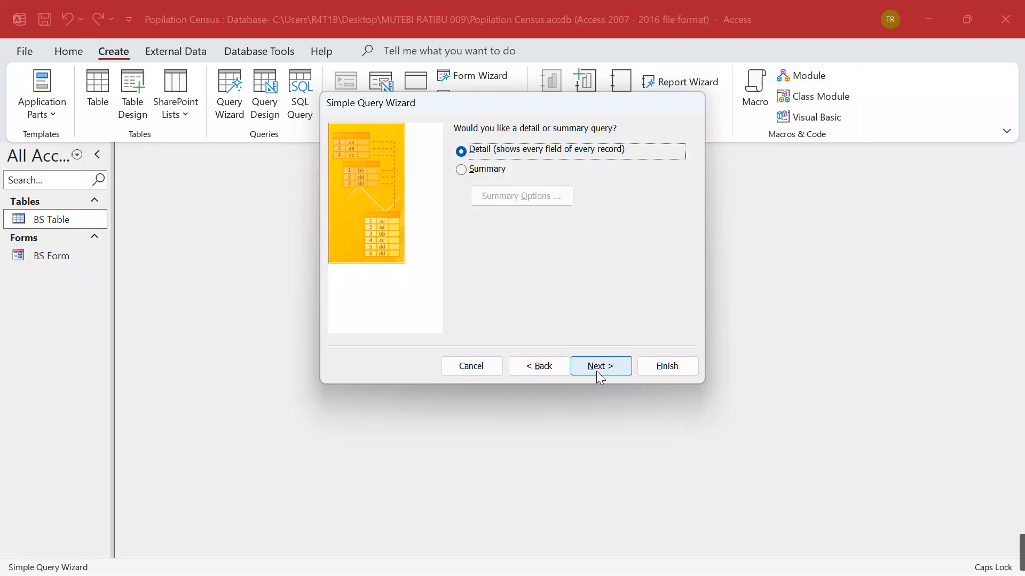
pyautogui.click(600, 373)
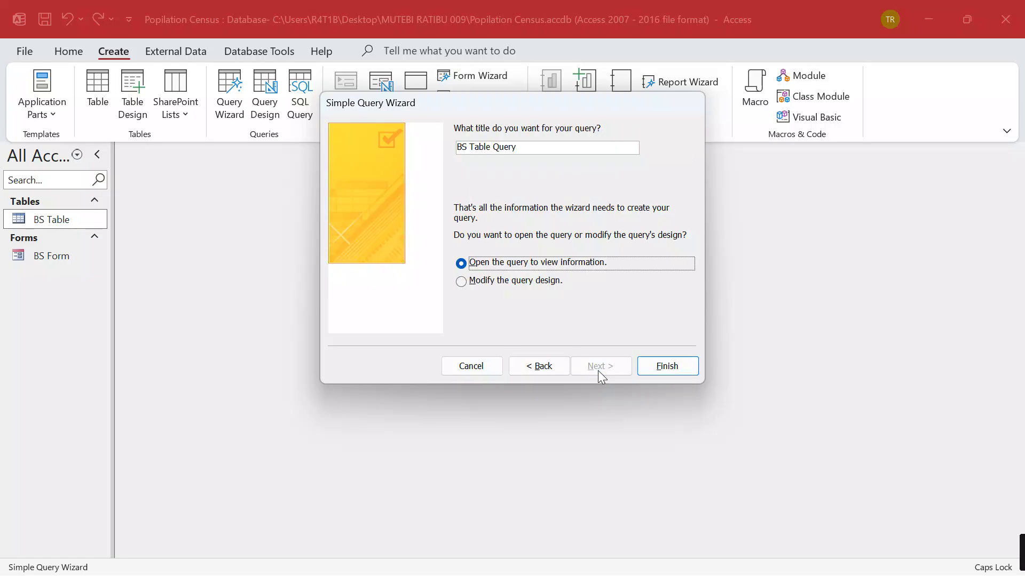
# Title the query 'NET SALARY' and finish, opening it in Design view
pyautogui.click(494, 148)
pyautogui.press('BackSpace')
pyautogui.press('BackSpace')
pyautogui.press('BackSpace')
pyautogui.press('BackSpace')
pyautogui.press('BackSpace')
pyautogui.press('BackSpace')
pyautogui.press('BackSpace')
pyautogui.press('BackSpace')
pyautogui.press('BackSpace')
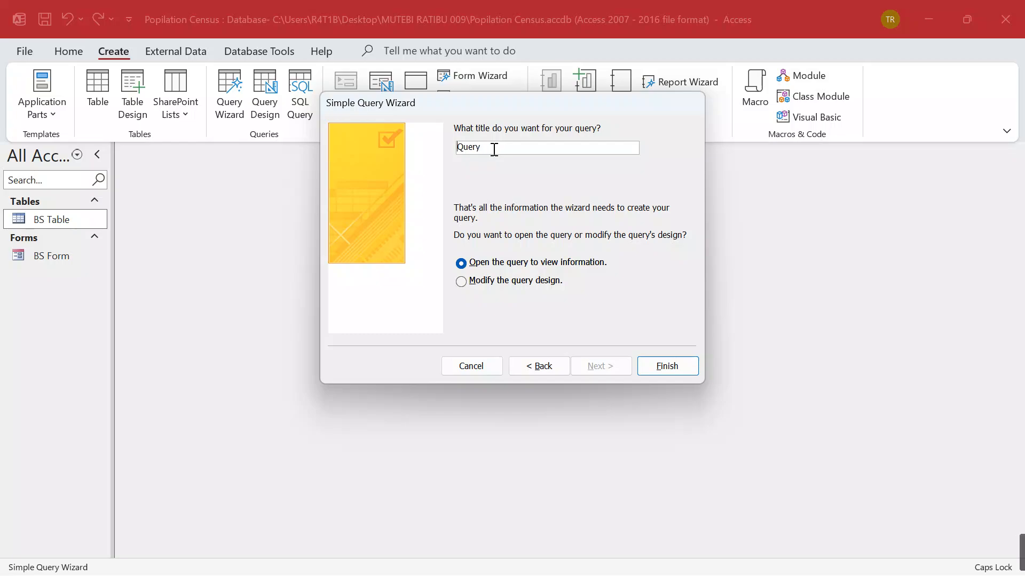
pyautogui.write('NET SALARY')
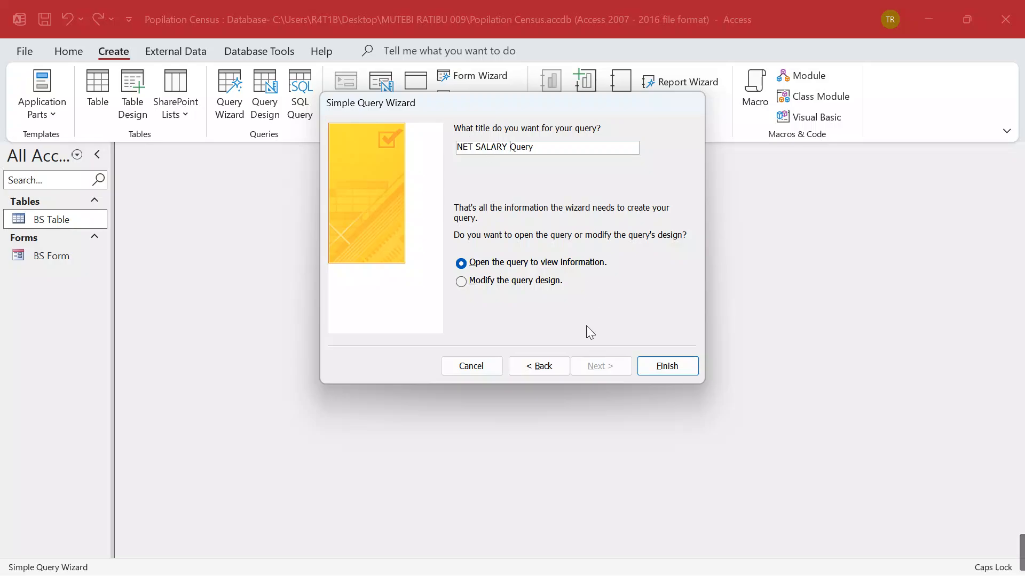
pyautogui.click(481, 281)
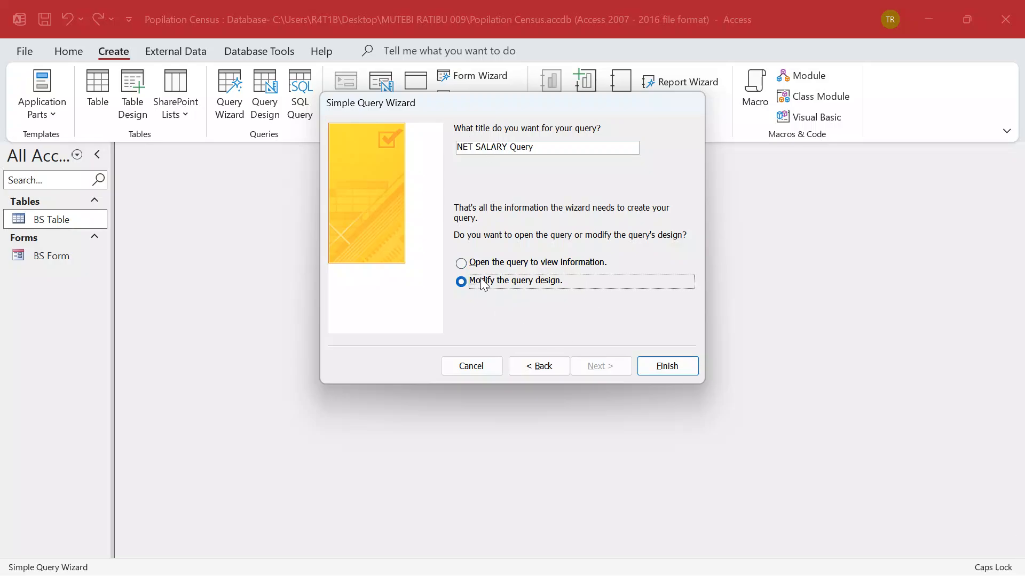
pyautogui.click(667, 365)
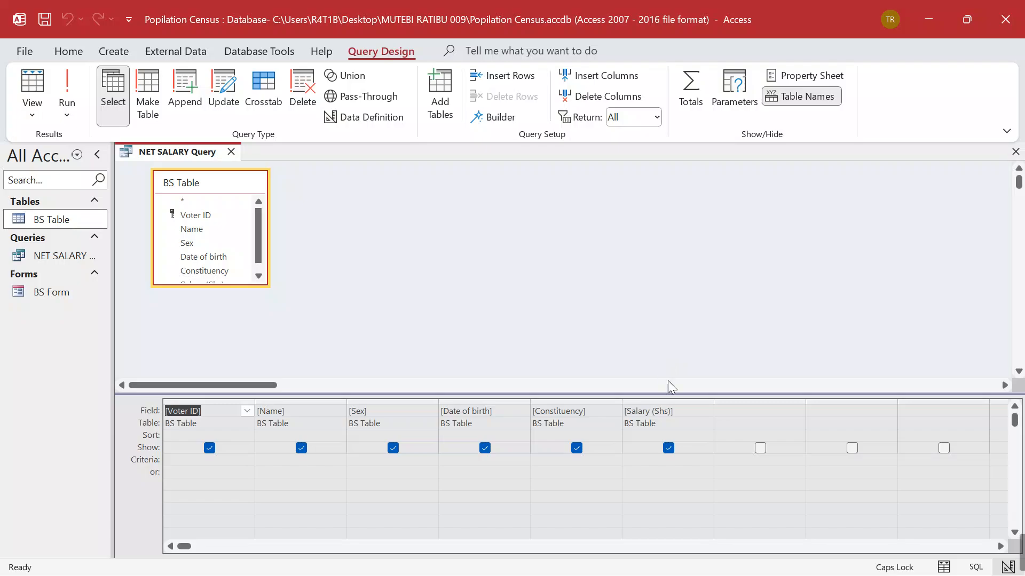
# Add a column 7 field PAYE: 0.05*[Salary (Shs)] using the Expression Builder
pyautogui.click(732, 413)
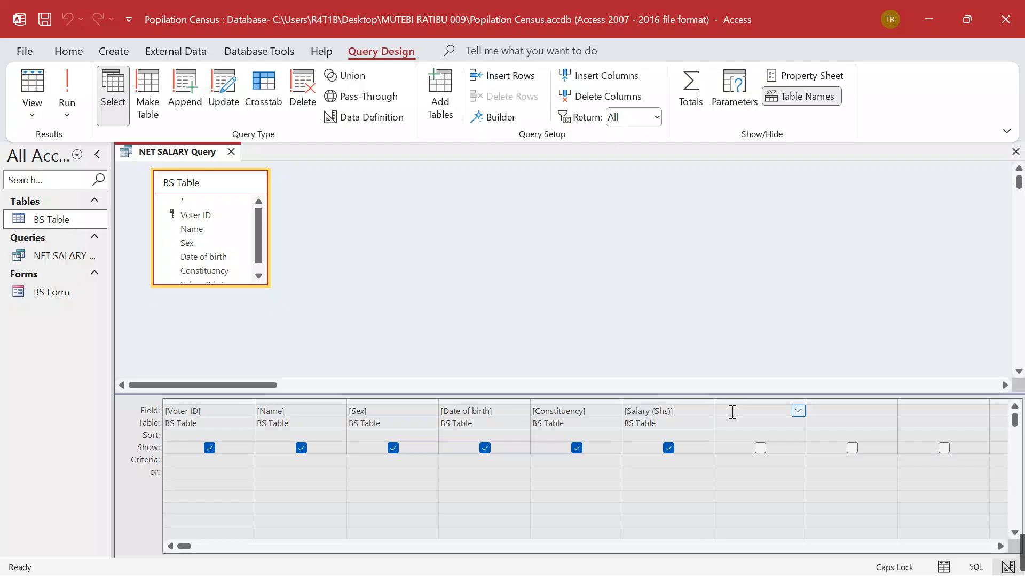
pyautogui.write('PAYE')
pyautogui.click(836, 410)
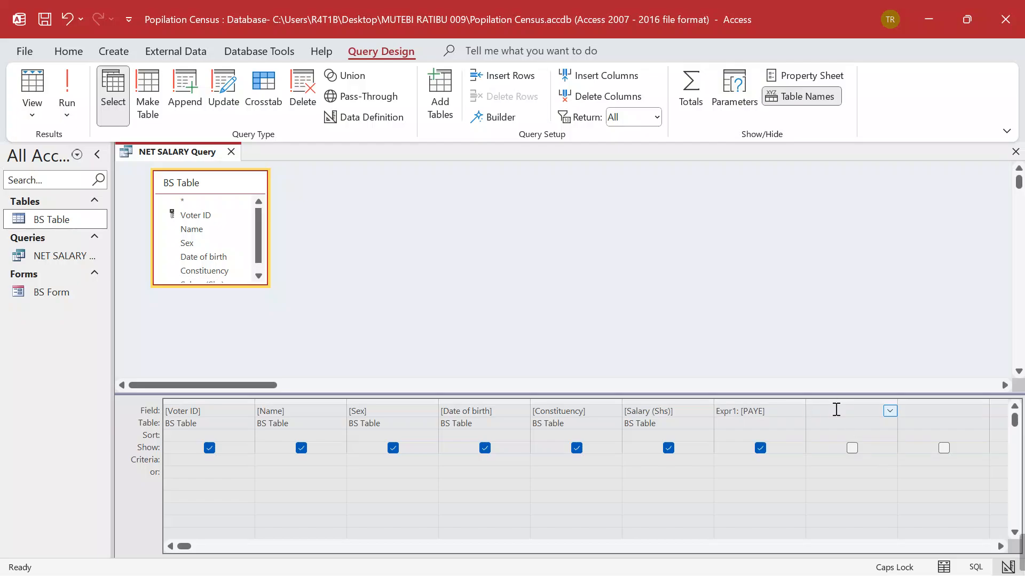
pyautogui.click(777, 413)
pyautogui.press('BackSpace')
pyautogui.press('BackSpace')
pyautogui.press('BackSpace')
pyautogui.press('BackSpace')
pyautogui.press('BackSpace')
pyautogui.press('BackSpace')
pyautogui.press('BackSpace')
pyautogui.press('BackSpace')
pyautogui.press('BackSpace')
pyautogui.press('BackSpace')
pyautogui.press('BackSpace')
pyautogui.press('BackSpace')
pyautogui.press('BackSpace')
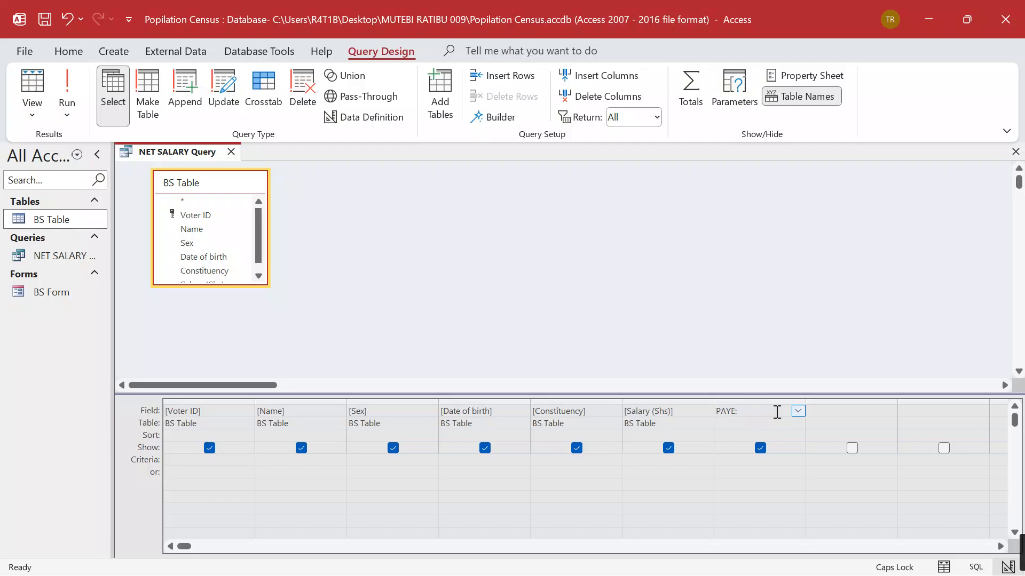
pyautogui.click(504, 120)
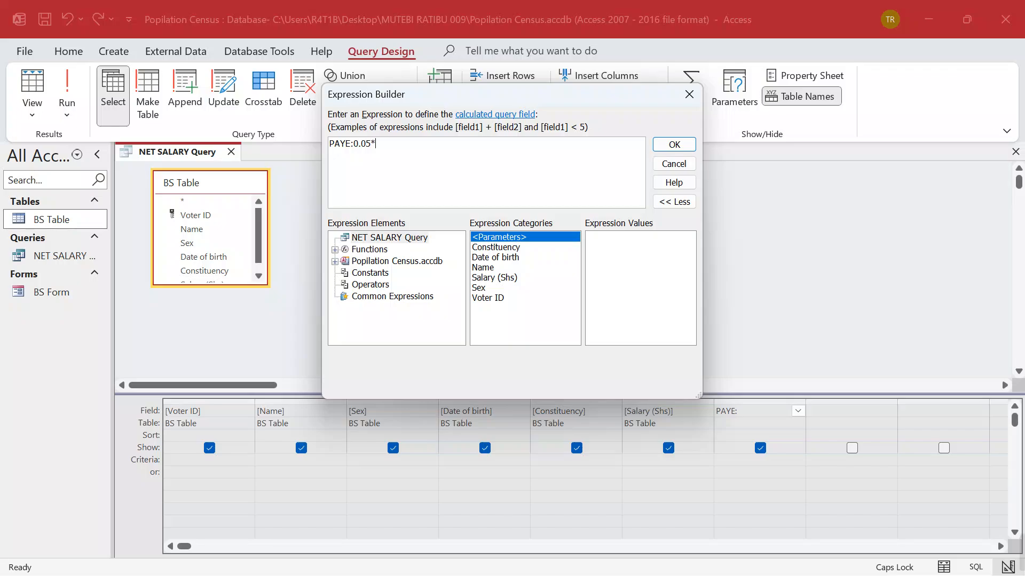
pyautogui.doubleClick(494, 278)
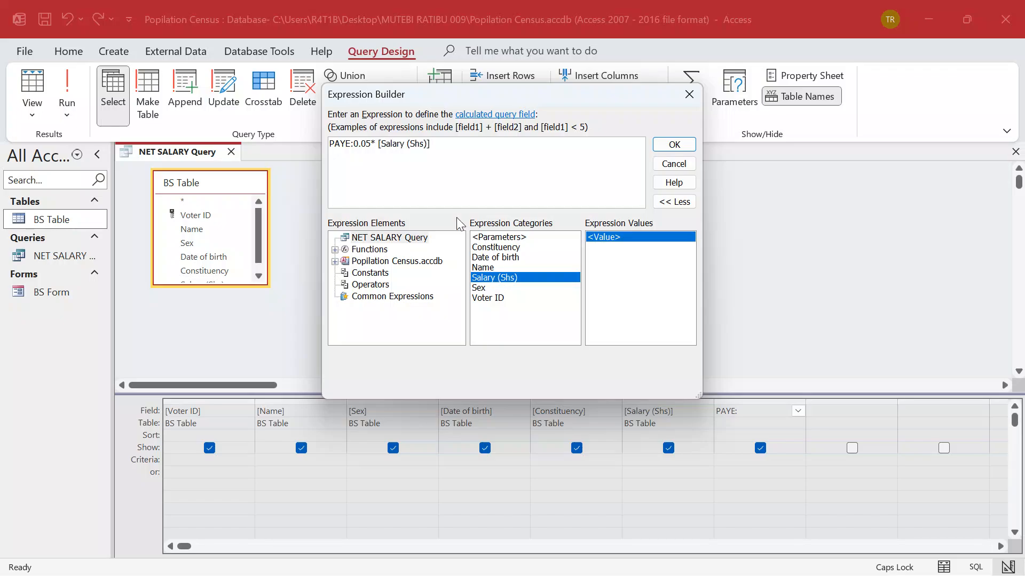
pyautogui.click(673, 146)
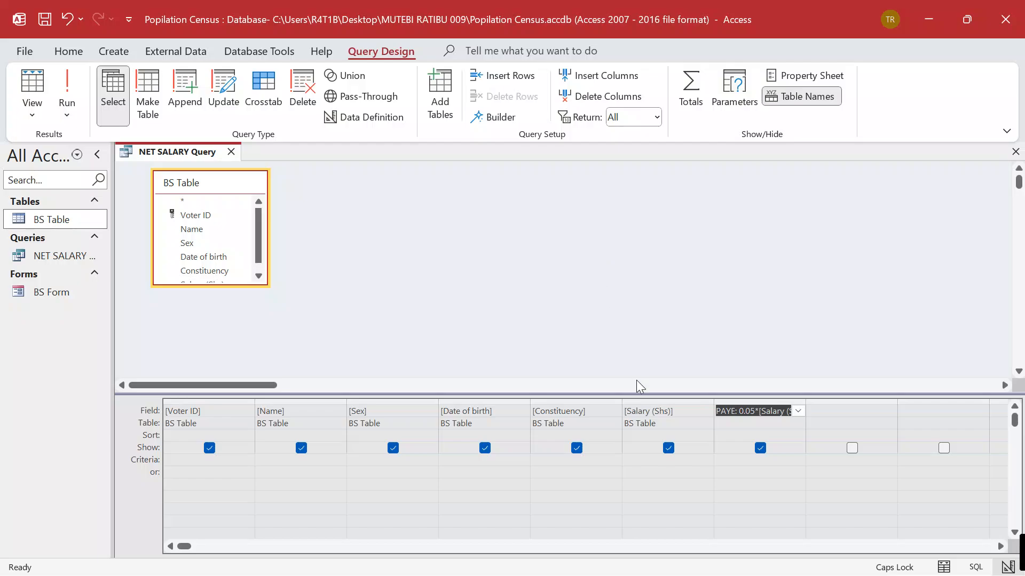
pyautogui.click(760, 493)
# Run the query to check PAYE values, then begin a Net Salary field in column 8
pyautogui.click(68, 88)
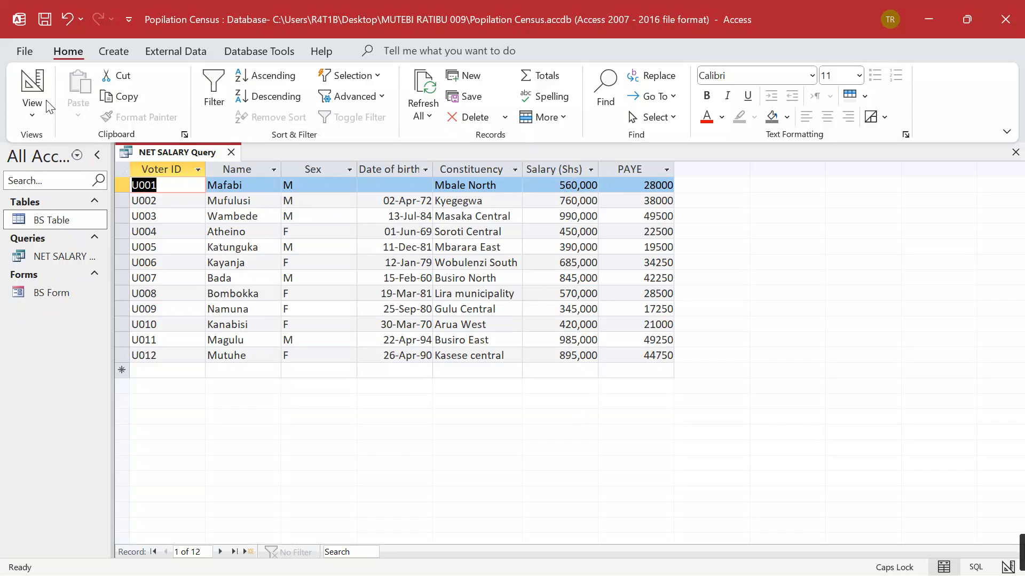
pyautogui.click(32, 86)
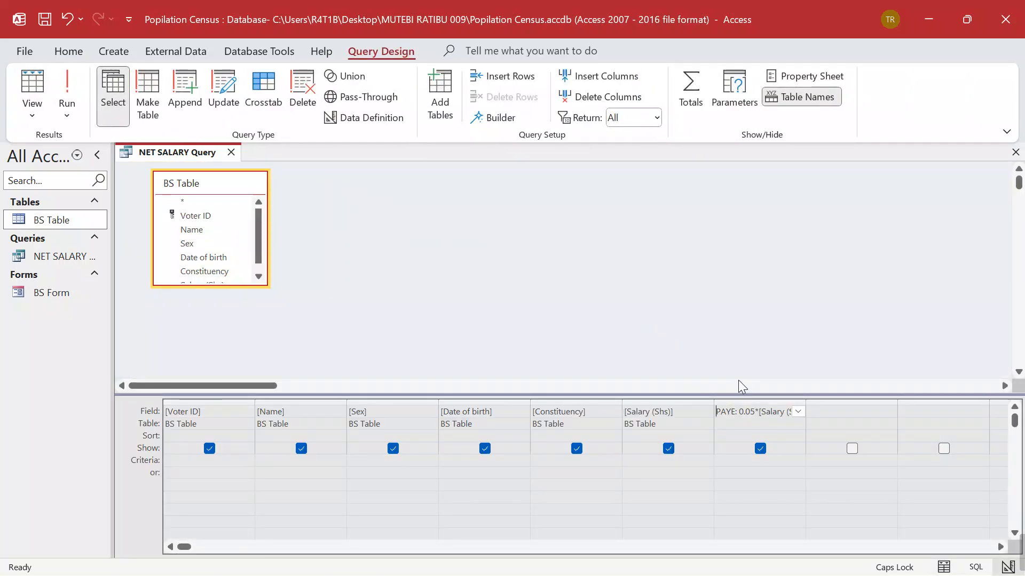
pyautogui.click(823, 413)
pyautogui.press('capslock')
pyautogui.write('n')
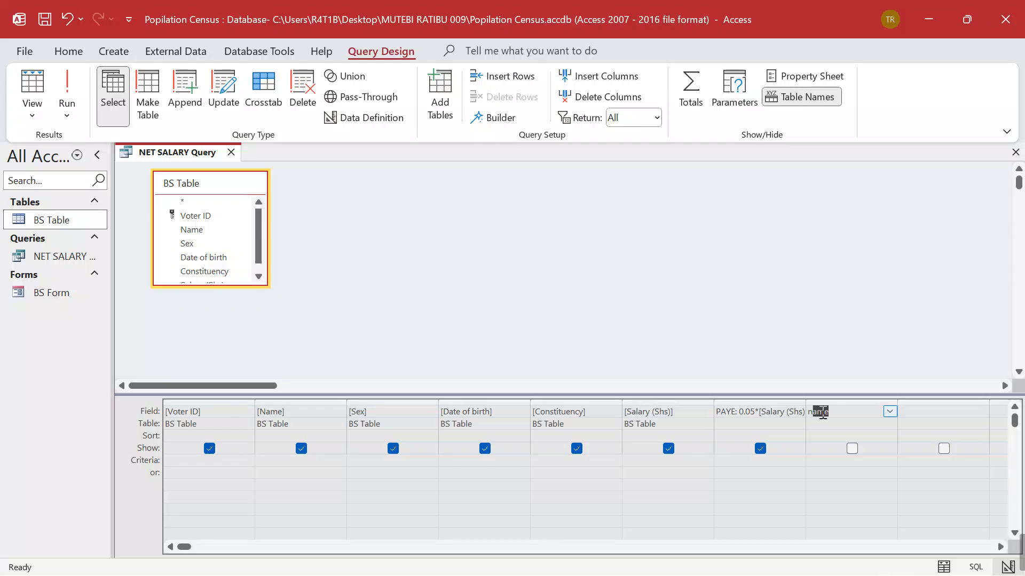
pyautogui.press('BackSpace')
pyautogui.press('capslock')
pyautogui.write('N')
pyautogui.press('capslock')
pyautogui.write('et')
pyautogui.press('capslock')
pyautogui.write('S')
pyautogui.press('capslock')
pyautogui.write('alary:')
# Build Net Salary: [Salary (Shs)] - [PAYE] in the Expression Builder, removing the «Expr» placeholder
pyautogui.click(496, 118)
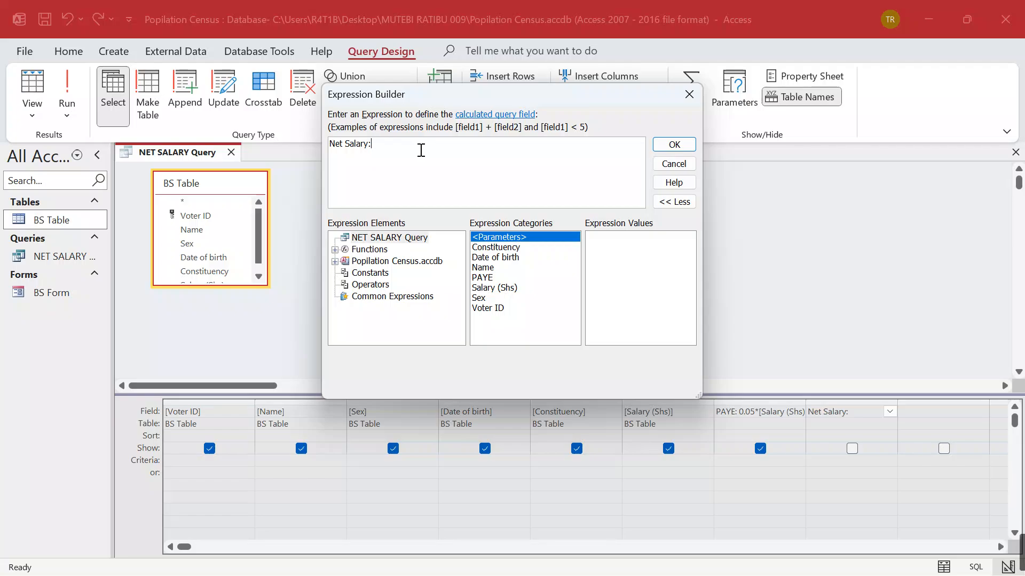
pyautogui.doubleClick(487, 288)
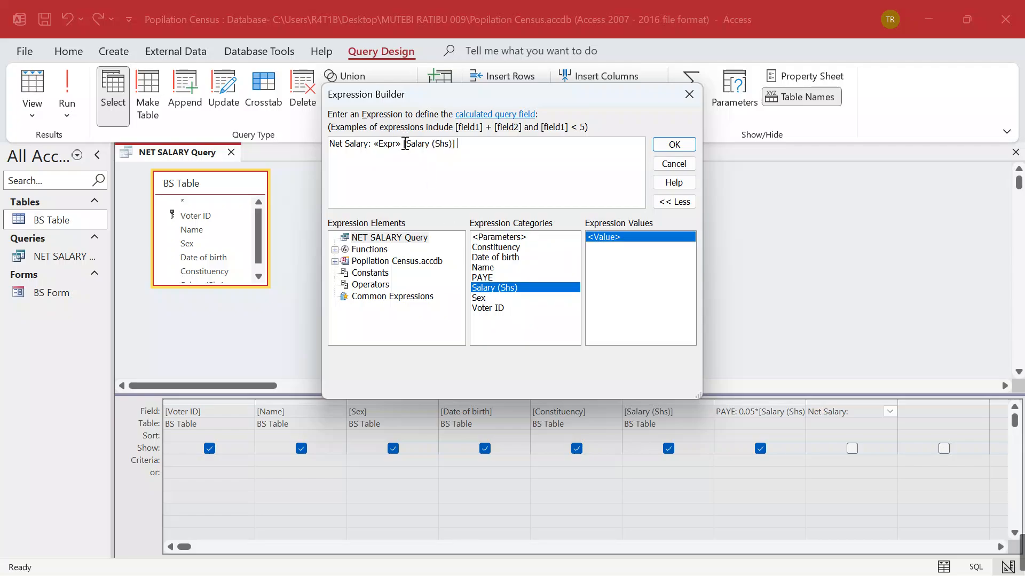
pyautogui.write('-')
pyautogui.click(479, 279)
pyautogui.doubleClick(479, 279)
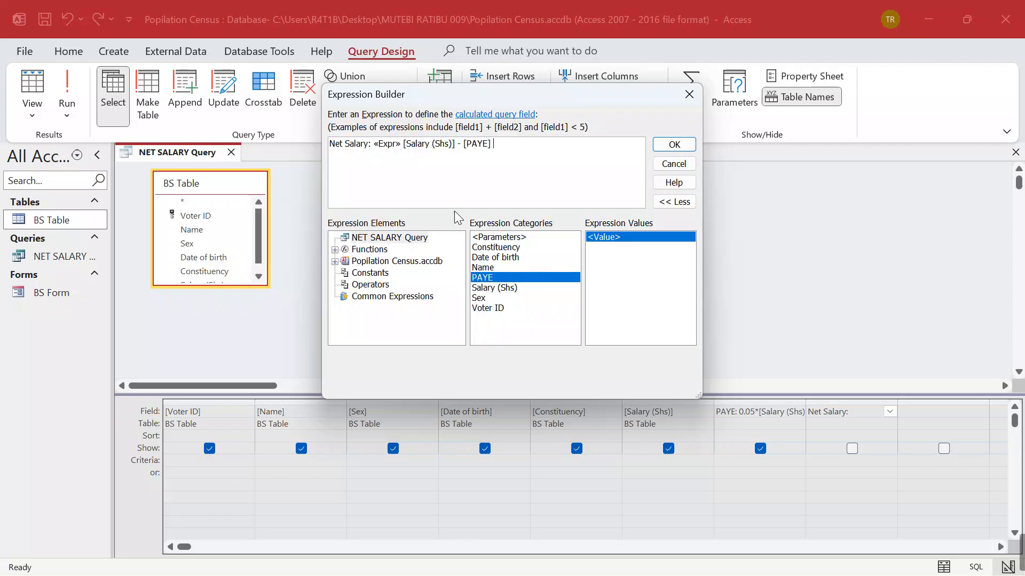
pyautogui.click(404, 144)
pyautogui.press('BackSpace')
pyautogui.press('BackSpace')
pyautogui.press('BackSpace')
pyautogui.press('BackSpace')
pyautogui.press('BackSpace')
pyautogui.press('BackSpace')
pyautogui.press('BackSpace')
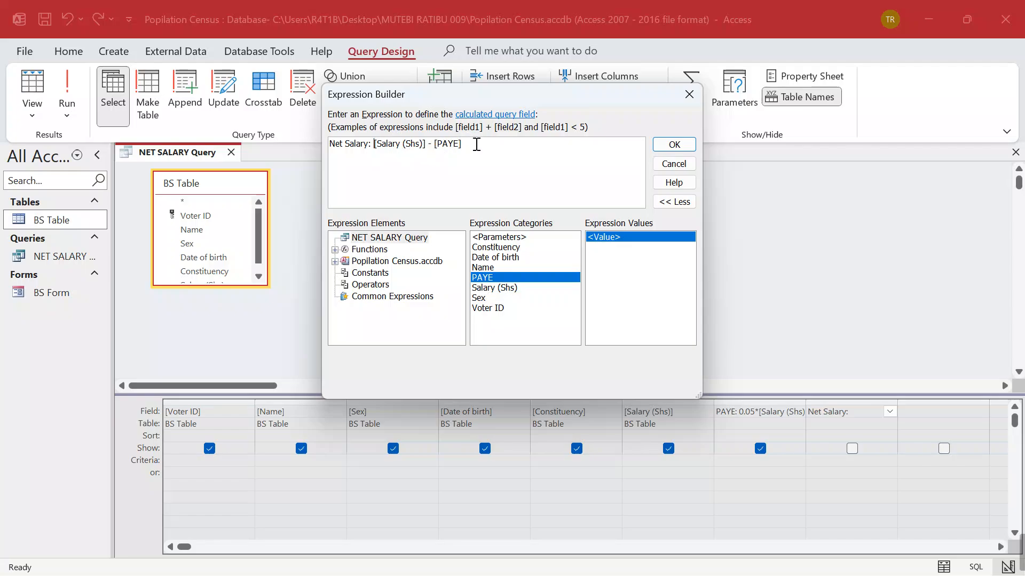
pyautogui.click(671, 147)
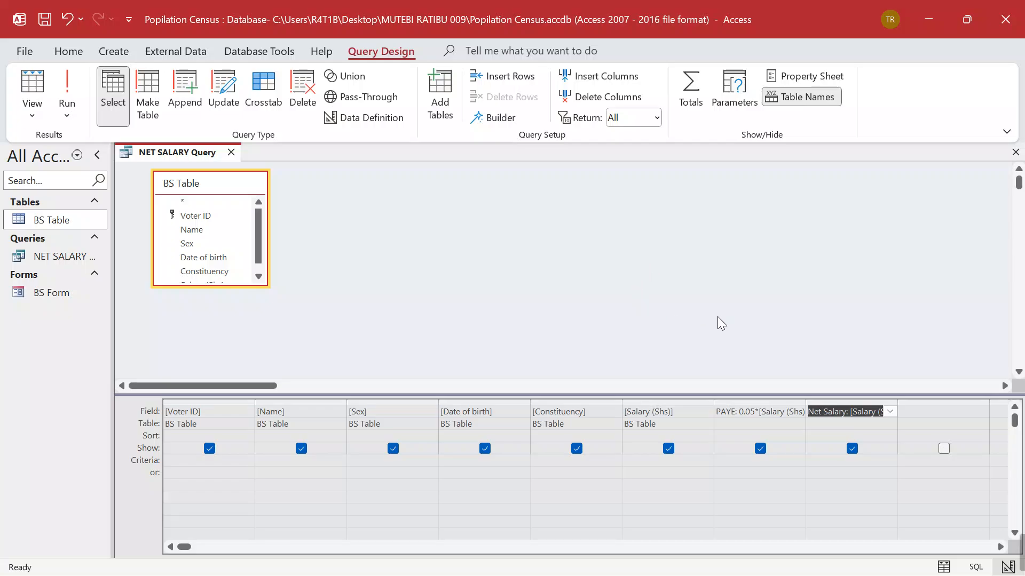
# Run the NET SALARY query to list all 12 voters with PAYE and Net Salary, then switch to the assignment PDF
pyautogui.click(68, 88)
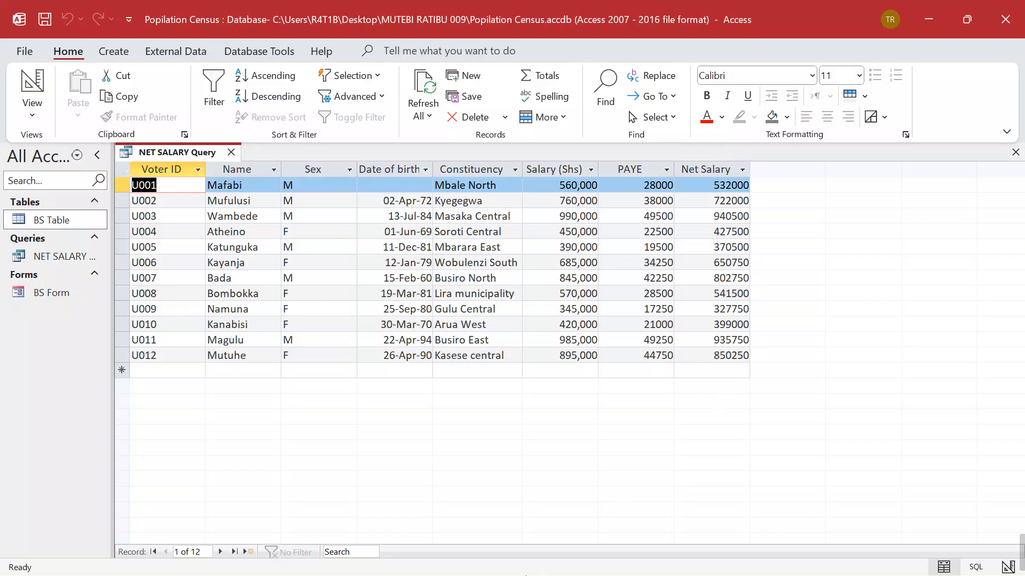
pyautogui.click(426, 563)
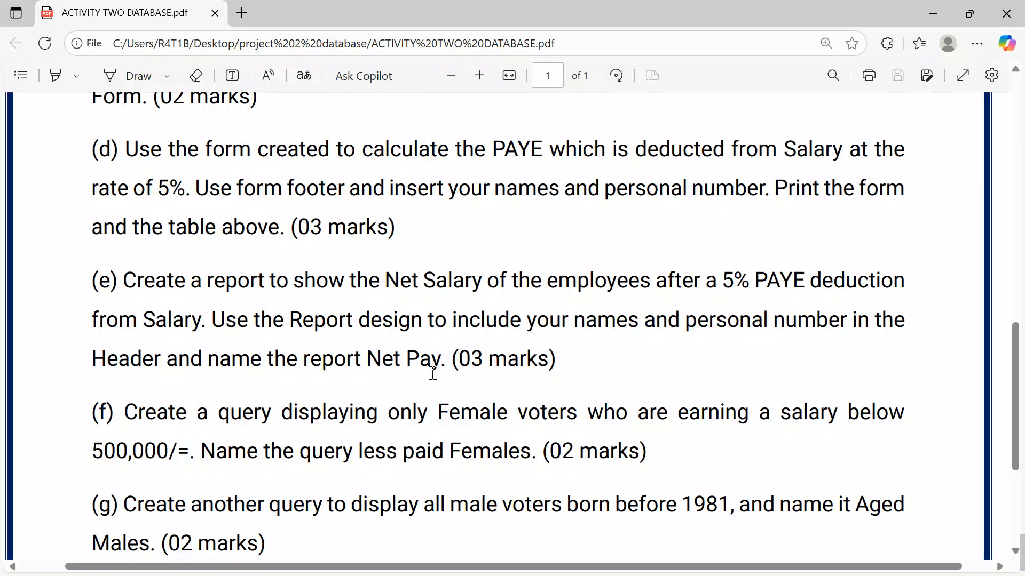
# Save and close the NET SALARY query, then start a Report Wizard based on NET SALARY Query
pyautogui.click(931, 13)
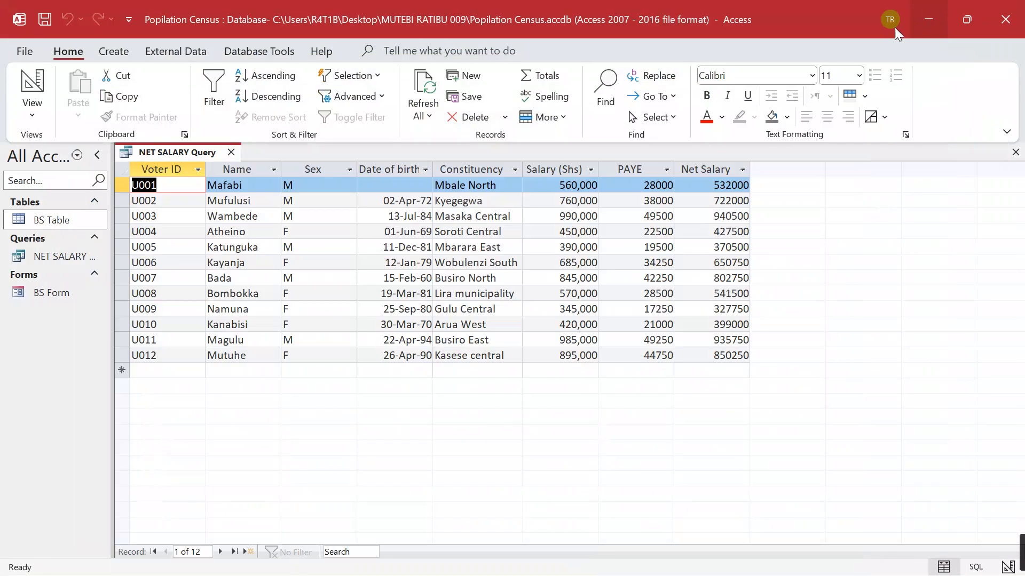
pyautogui.click(231, 152)
pyautogui.click(464, 344)
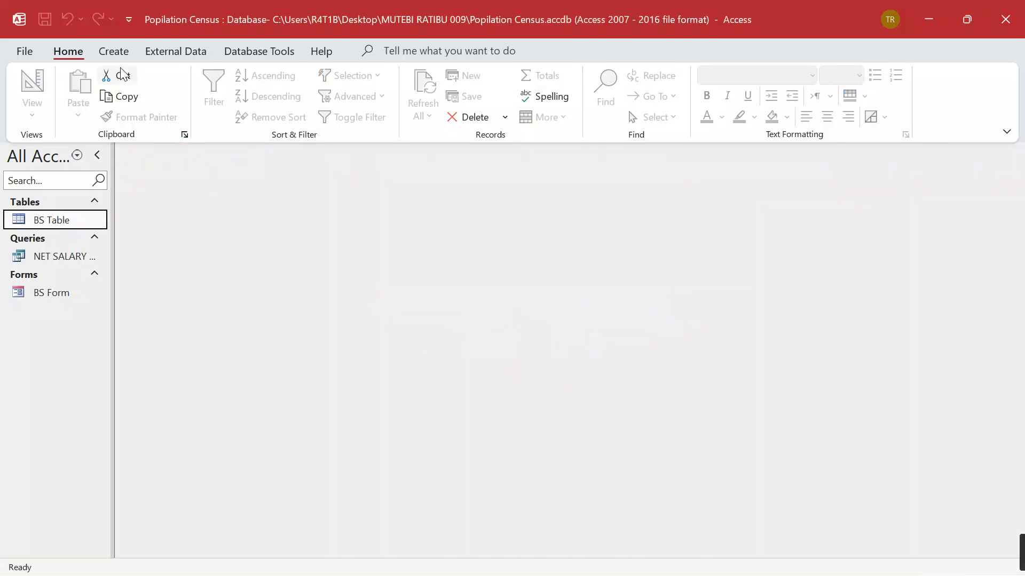
pyautogui.click(113, 50)
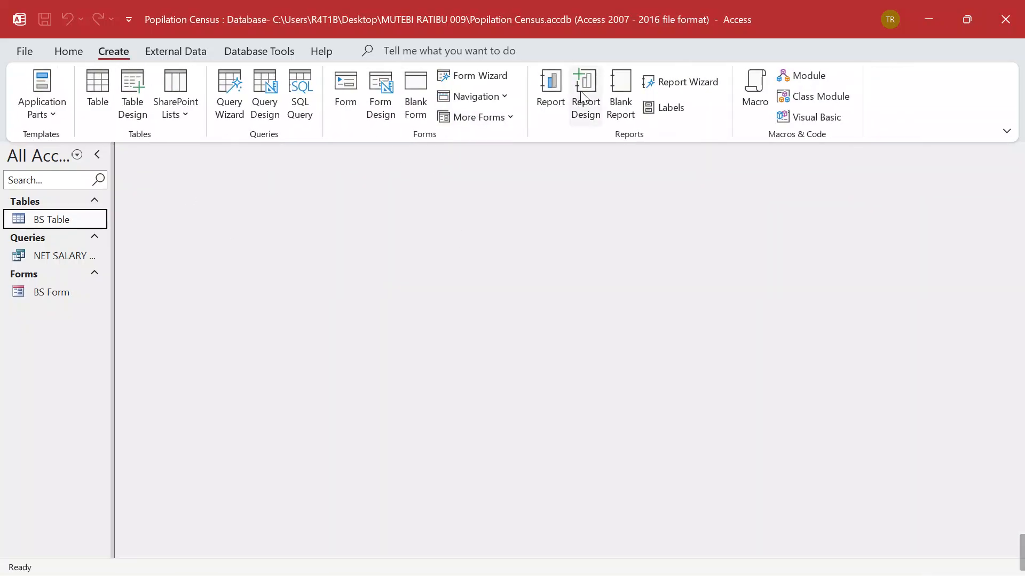
pyautogui.click(648, 83)
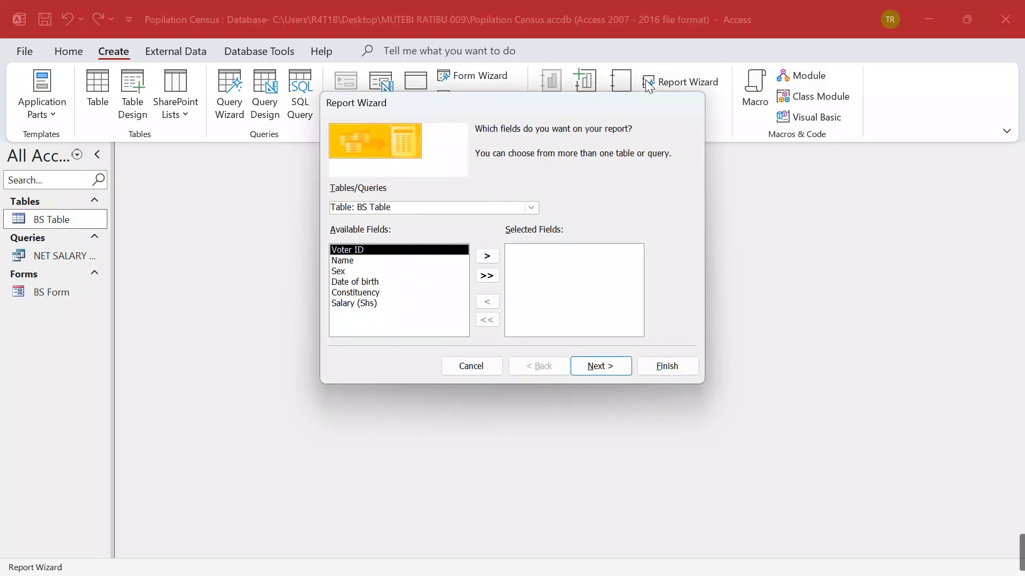
pyautogui.click(530, 208)
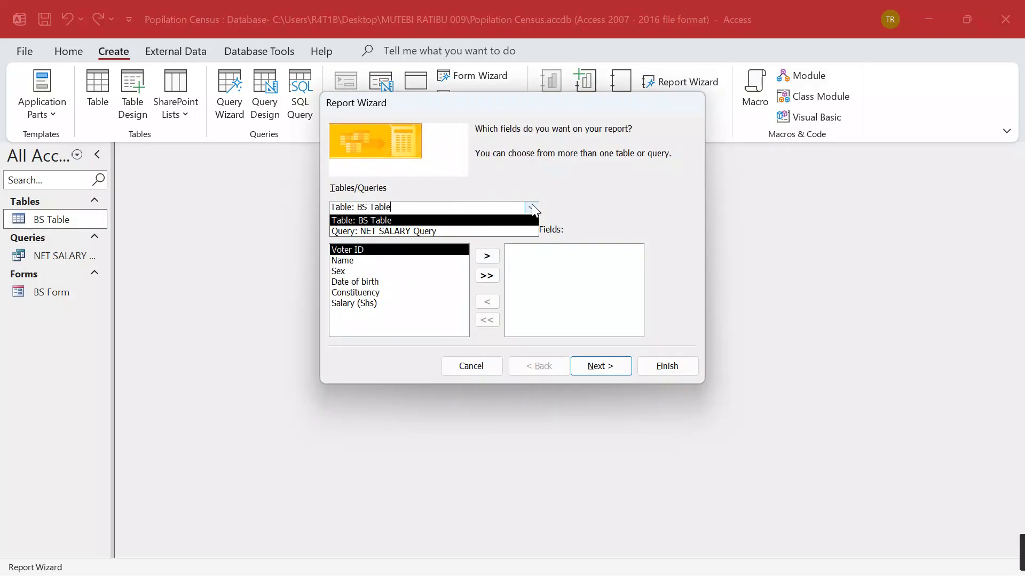
pyautogui.click(407, 233)
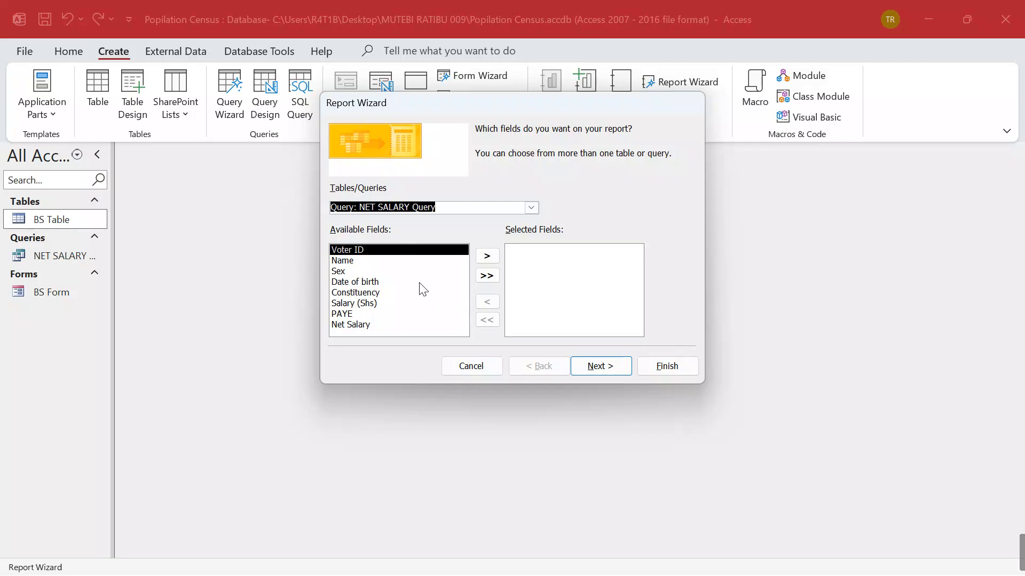
# Add Voter ID, Name, Sex, Date of birth, Constituency, Salary (Shs) and Net Salary, skipping PAYE
pyautogui.click(489, 261)
pyautogui.click(489, 260)
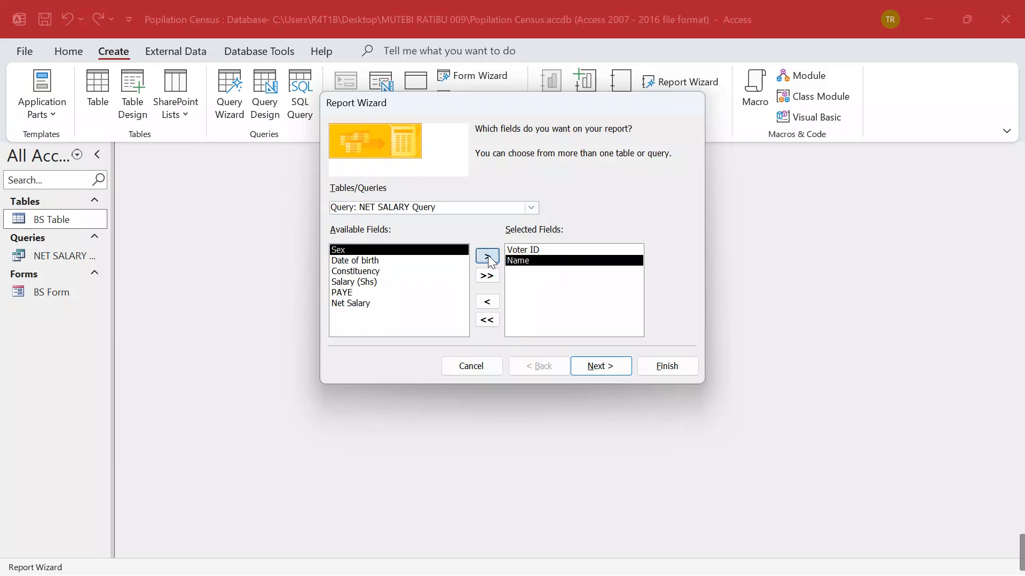
pyautogui.click(489, 261)
pyautogui.click(489, 260)
pyautogui.click(489, 260)
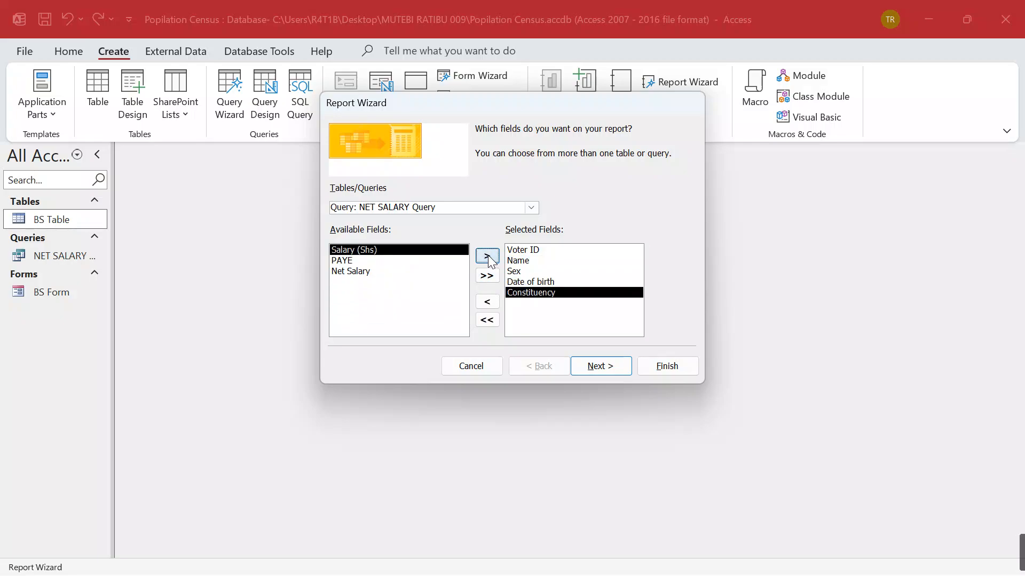
pyautogui.click(489, 260)
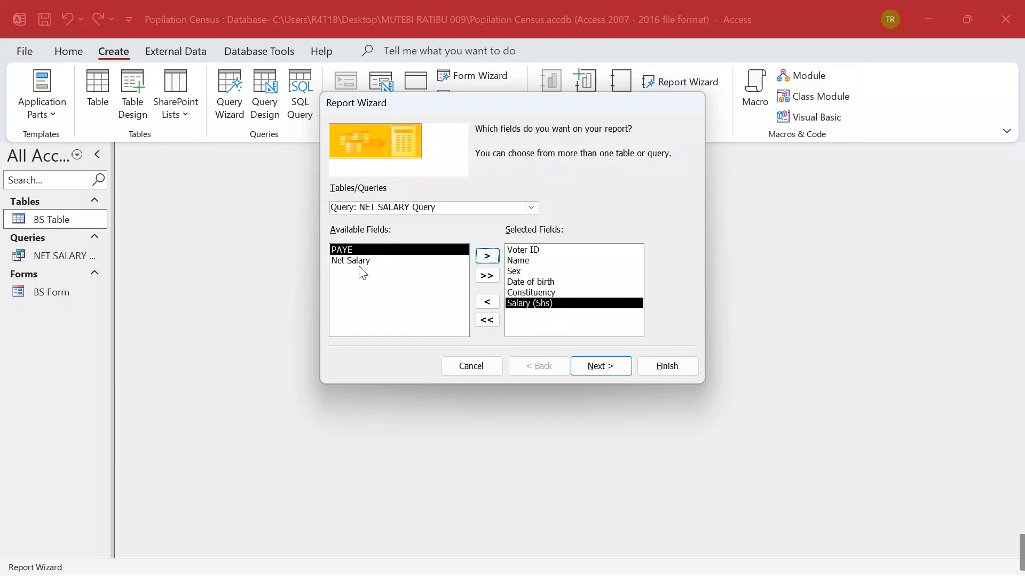
pyautogui.click(361, 262)
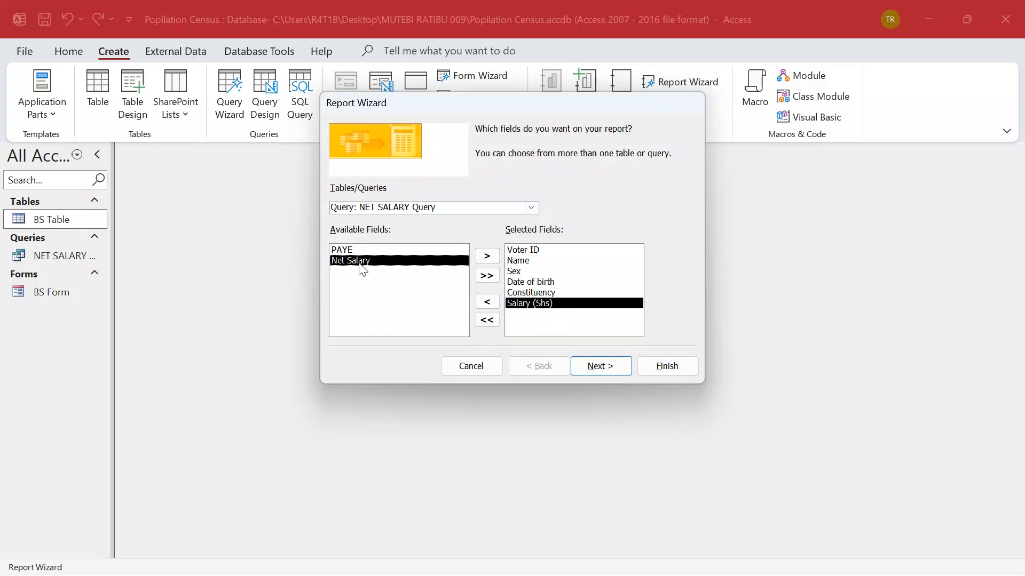
pyautogui.click(489, 257)
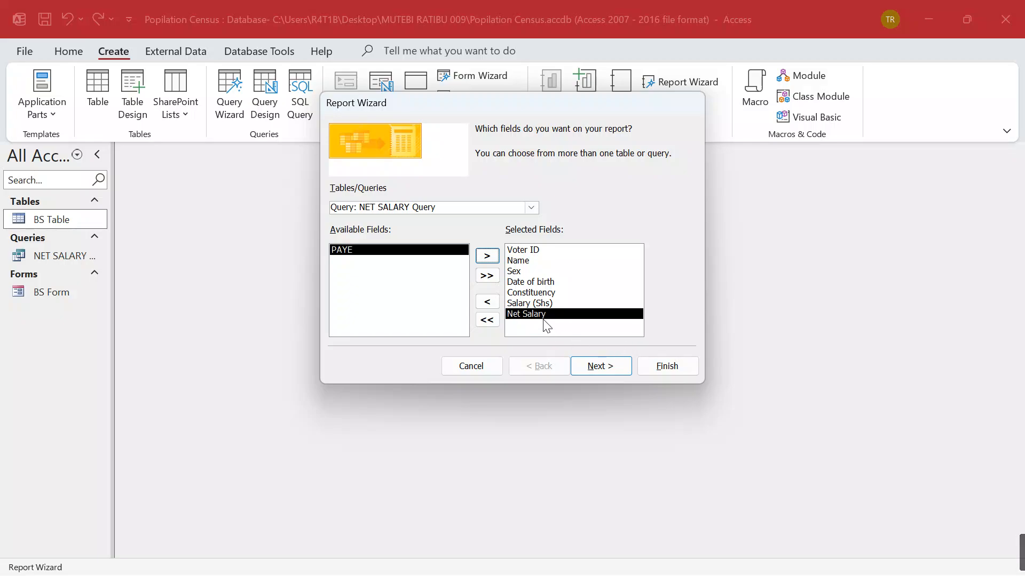
pyautogui.click(598, 369)
# Skip grouping and sorting and choose a Columnar layout for the report
pyautogui.click(598, 369)
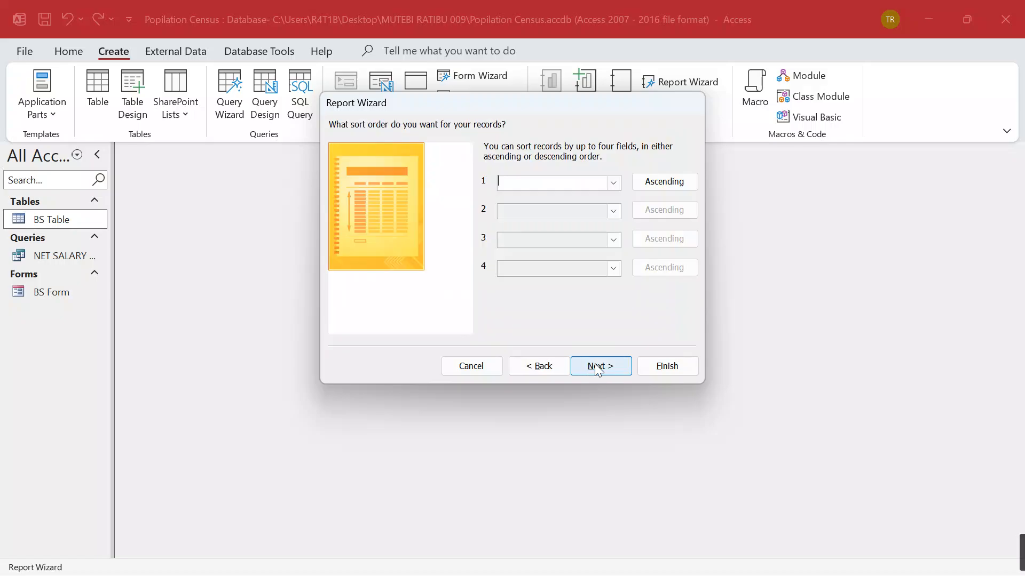
pyautogui.click(598, 369)
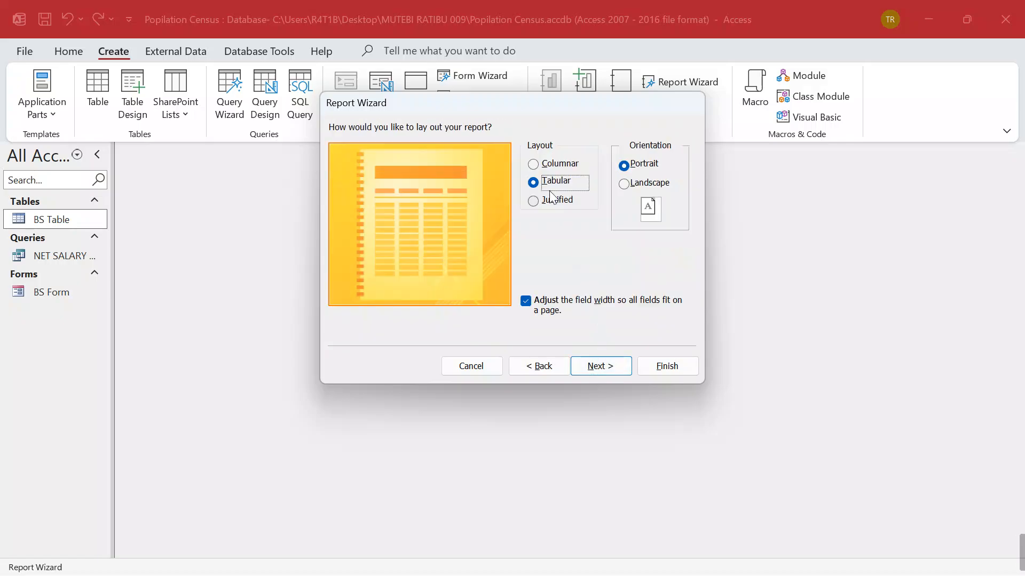
pyautogui.click(534, 164)
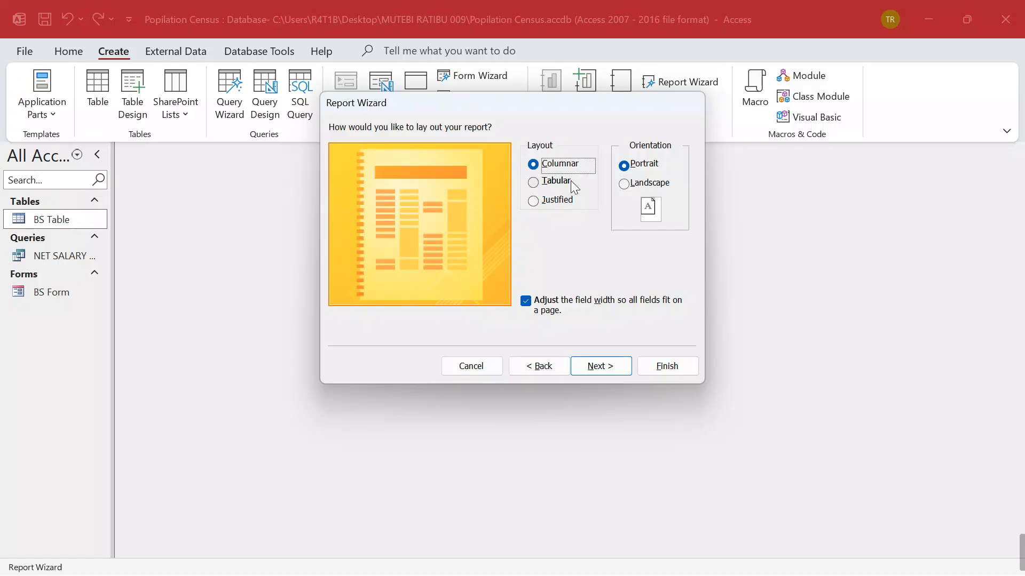
pyautogui.click(606, 366)
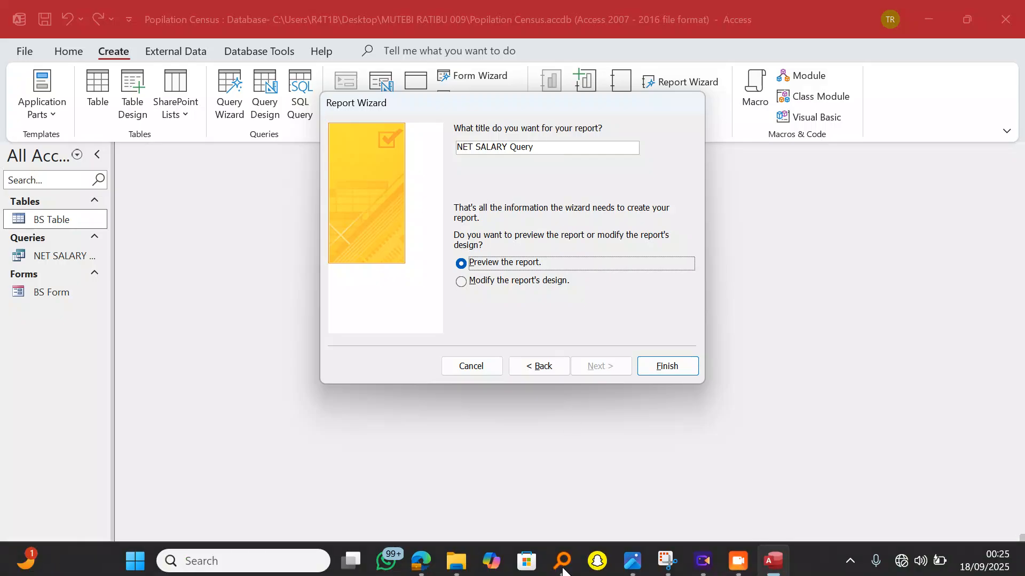
# Title the report 'Net Pay' and finish it opening in Design view
pyautogui.click(421, 569)
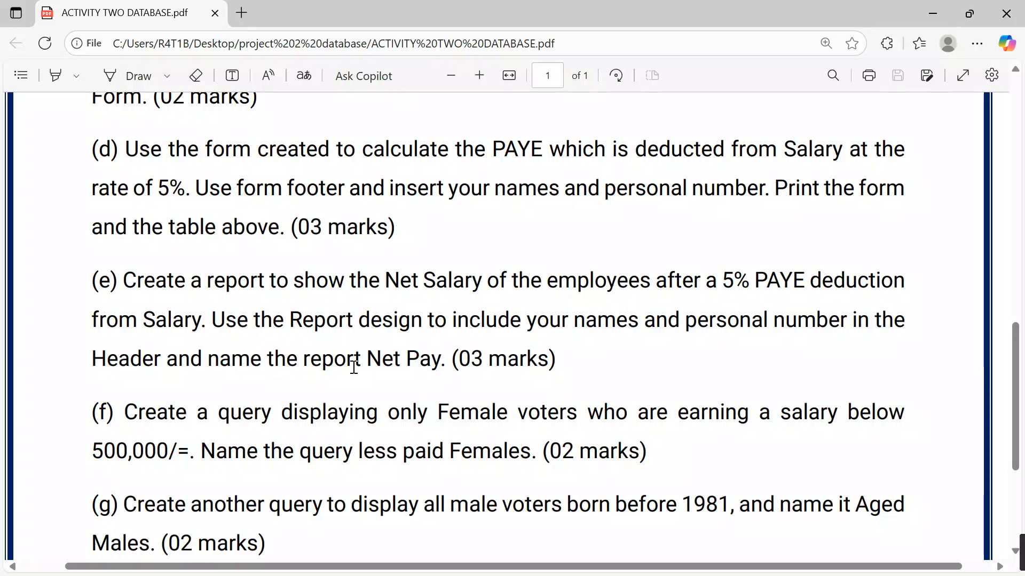
pyautogui.click(933, 14)
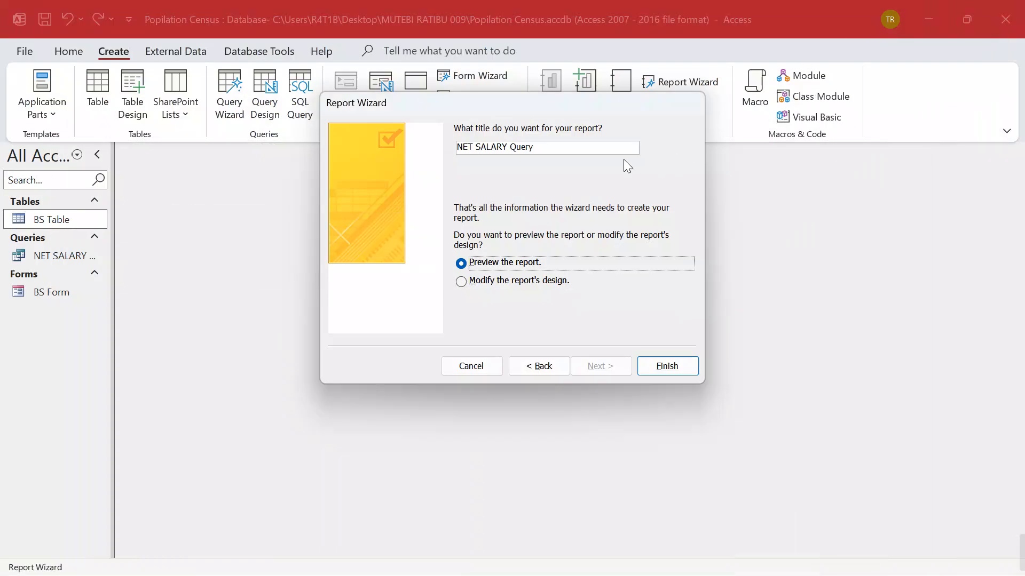
pyautogui.press('BackSpace')
pyautogui.press('BackSpace')
pyautogui.press('BackSpace')
pyautogui.press('BackSpace')
pyautogui.press('BackSpace')
pyautogui.press('BackSpace')
pyautogui.press('BackSpace')
pyautogui.press('BackSpace')
pyautogui.press('BackSpace')
pyautogui.press('BackSpace')
pyautogui.press('BackSpace')
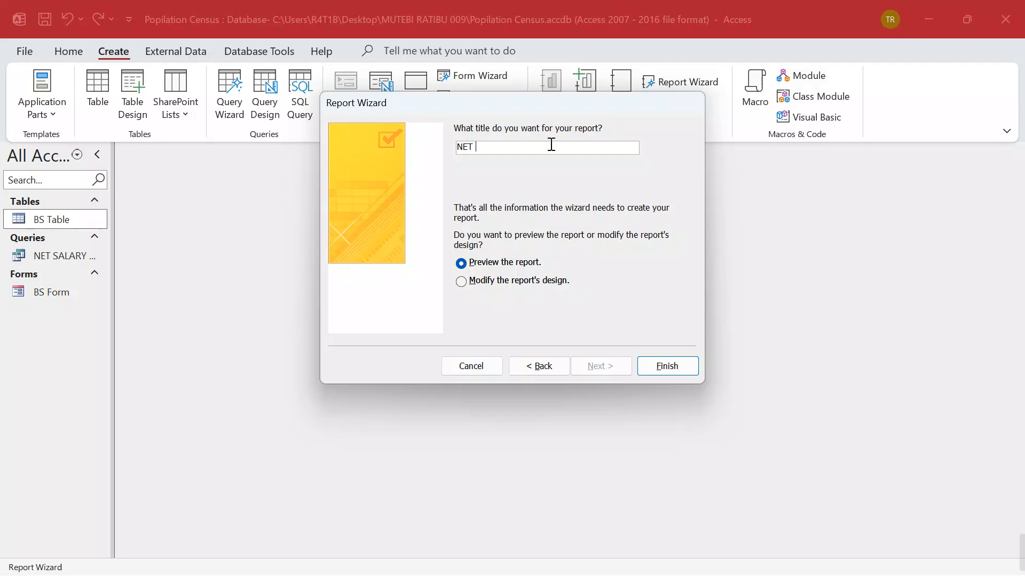
pyautogui.write('pau')
pyautogui.press('BackSpace')
pyautogui.press('BackSpace')
pyautogui.press('BackSpace')
pyautogui.press('capslock')
pyautogui.press('capslock')
pyautogui.write('et')
pyautogui.press('capslock')
pyautogui.write('P')
pyautogui.press('capslock')
pyautogui.write('a')
pyautogui.click(461, 282)
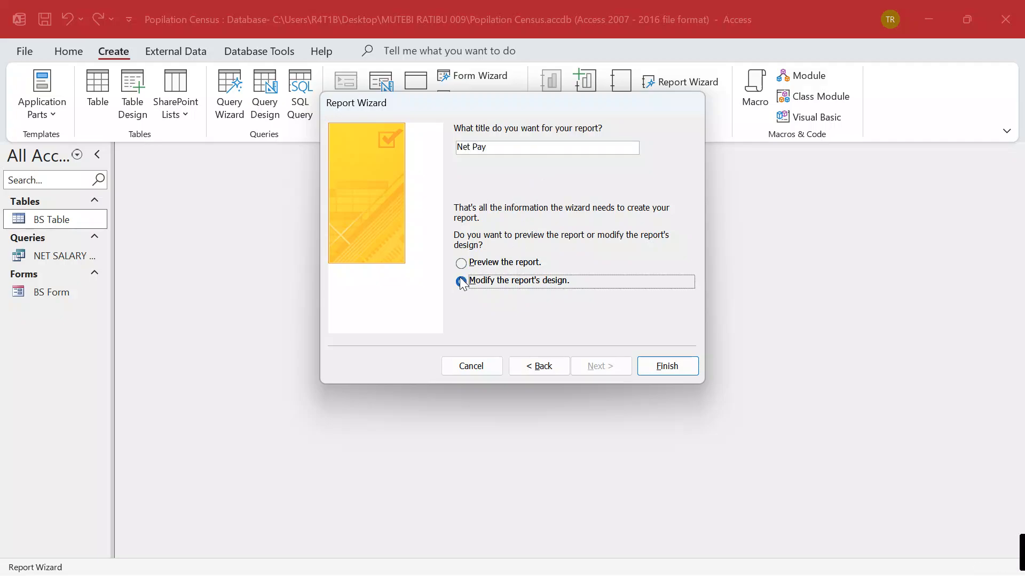
pyautogui.click(670, 366)
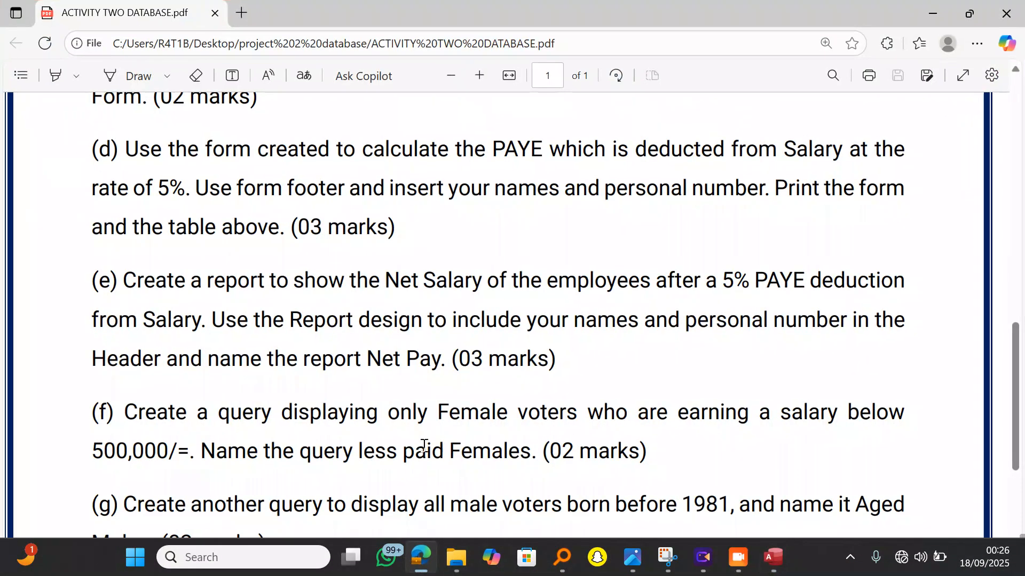
# Check the assignment PDF, then move the Net Pay header title toward the centre
pyautogui.click(421, 480)
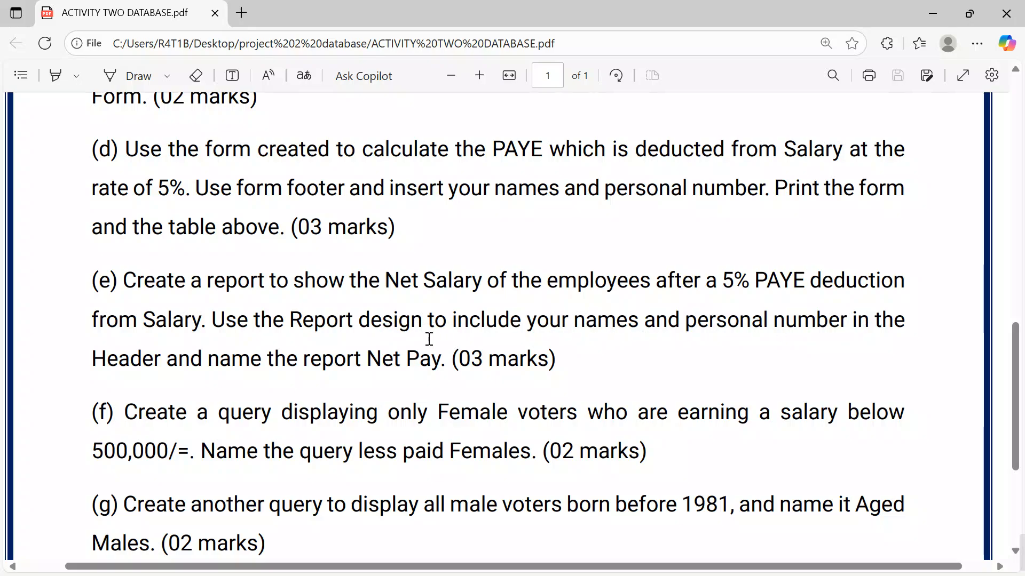
pyautogui.click(933, 13)
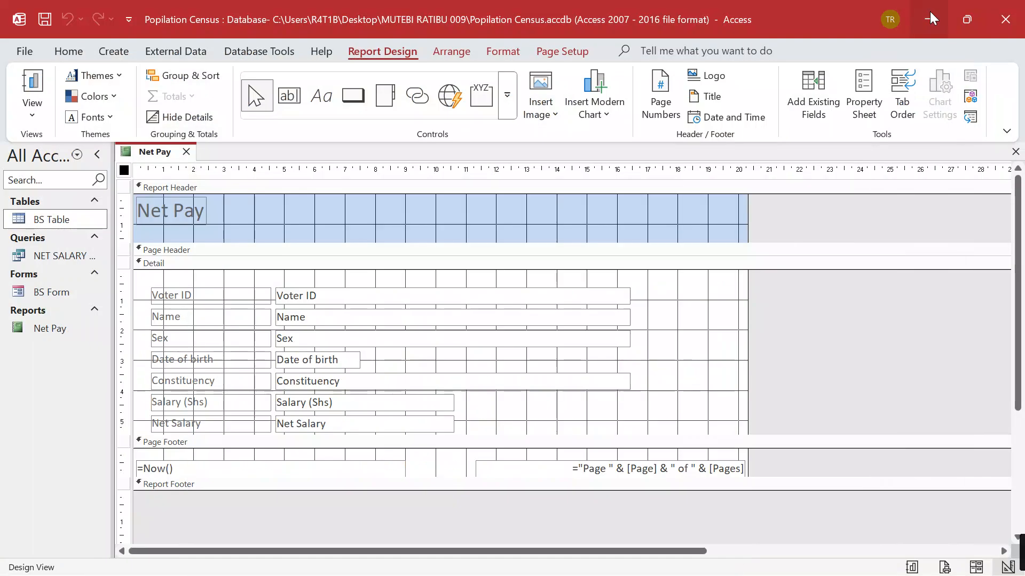
pyautogui.click(204, 213)
pyautogui.moveTo(205, 218); pyautogui.dragTo(456, 220)
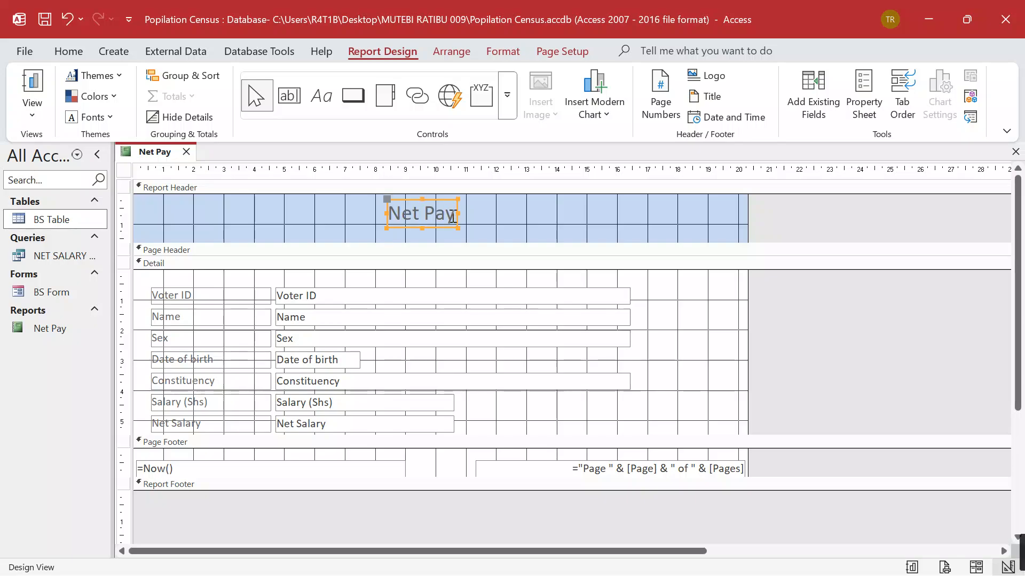
# Replace the header title text with 'A REPORT SHOWING NET SALARY'
pyautogui.click(452, 217)
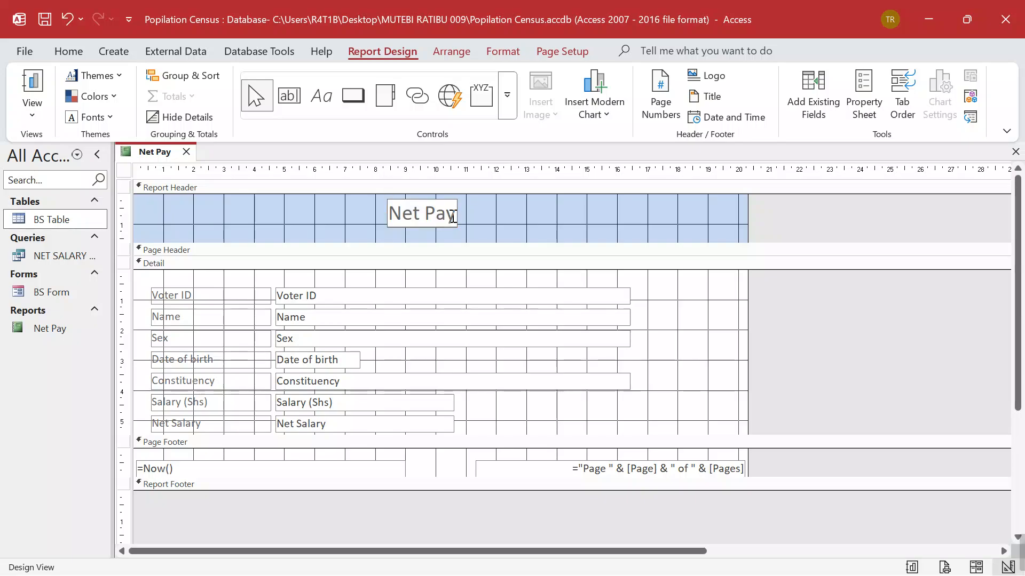
pyautogui.press('BackSpace')
pyautogui.press('BackSpace')
pyautogui.press('BackSpace')
pyautogui.press('BackSpace')
pyautogui.press('BackSpace')
pyautogui.press('BackSpace')
pyautogui.press('BackSpace')
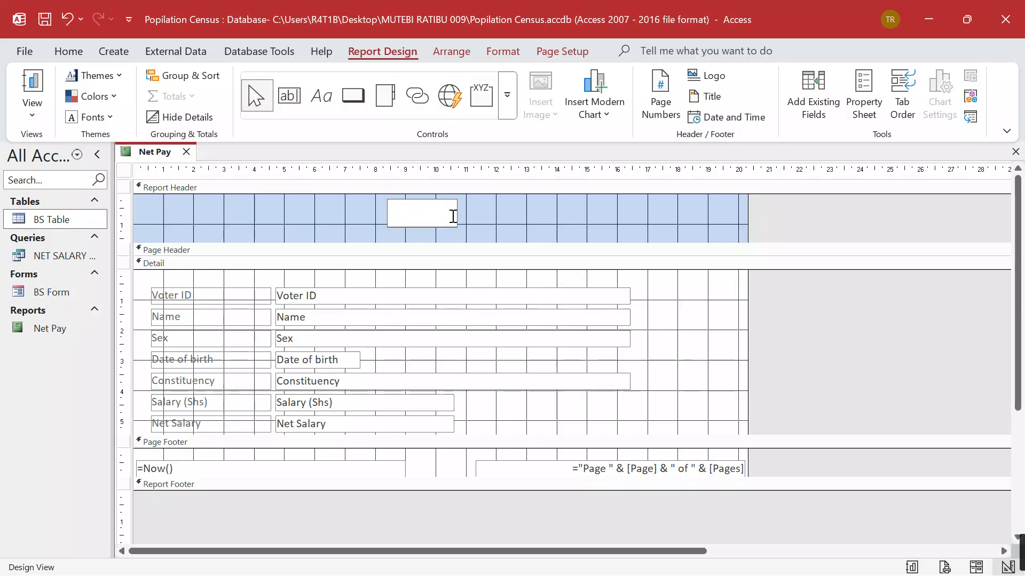
pyautogui.press('capslock')
pyautogui.write('A REPO')
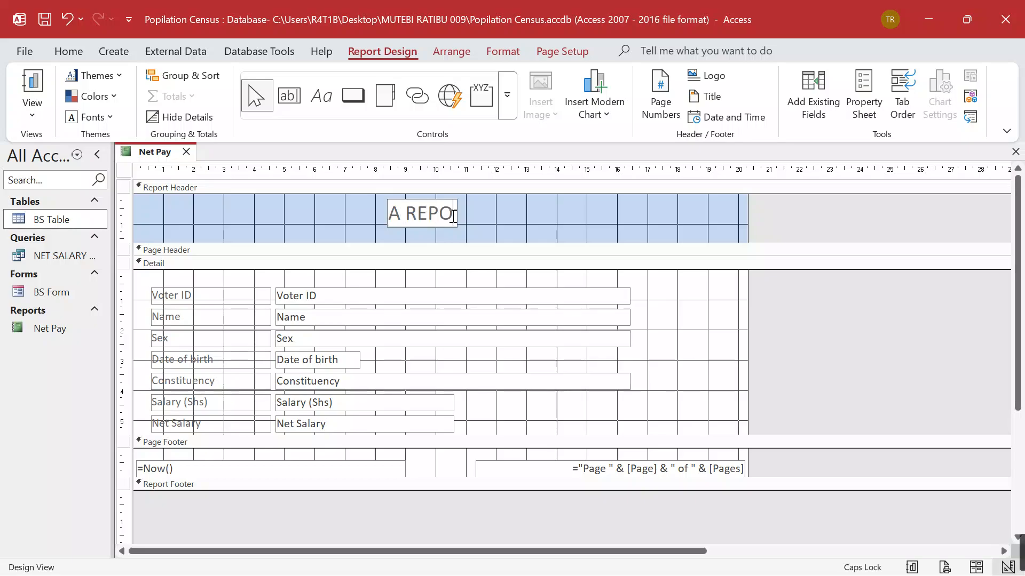
pyautogui.write('RT SHOWU')
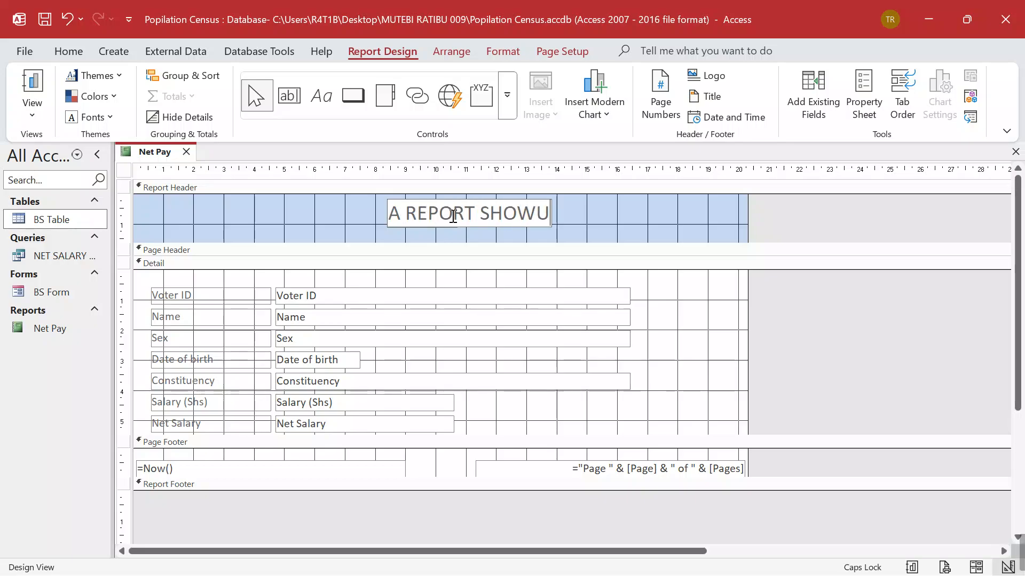
pyautogui.press('BackSpace')
pyautogui.write('ING')
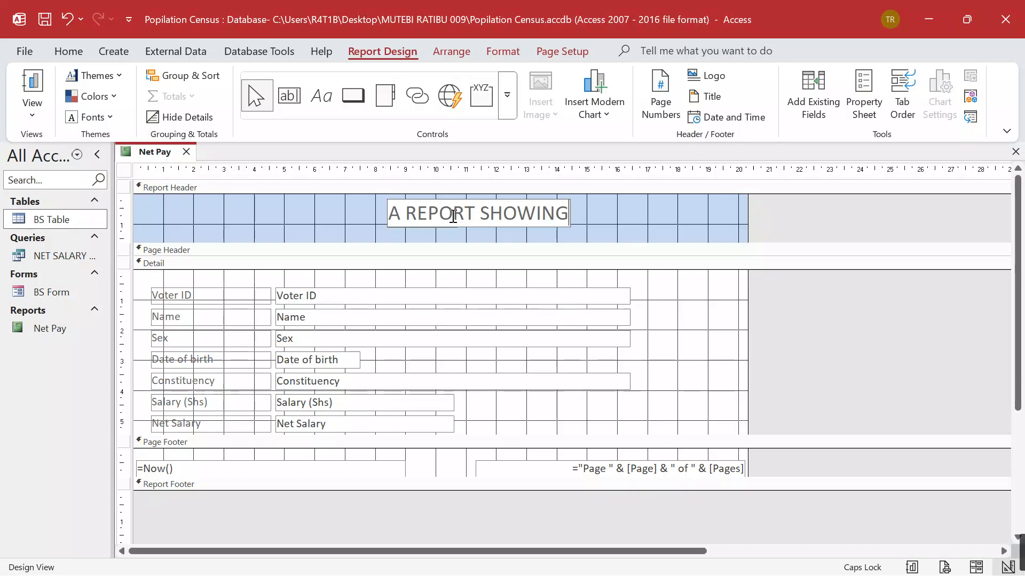
pyautogui.write(' NET SA')
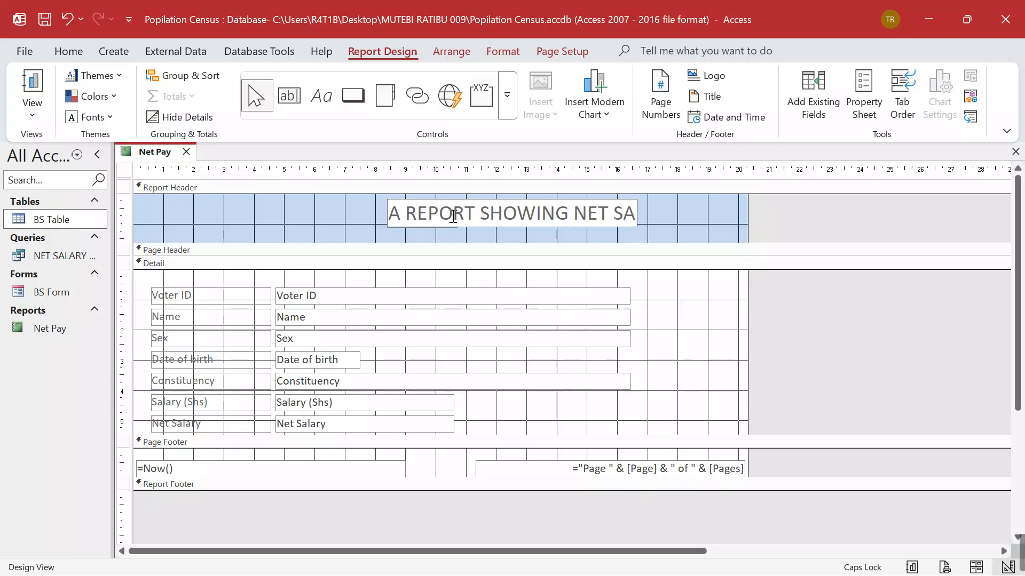
pyautogui.write('LARY')
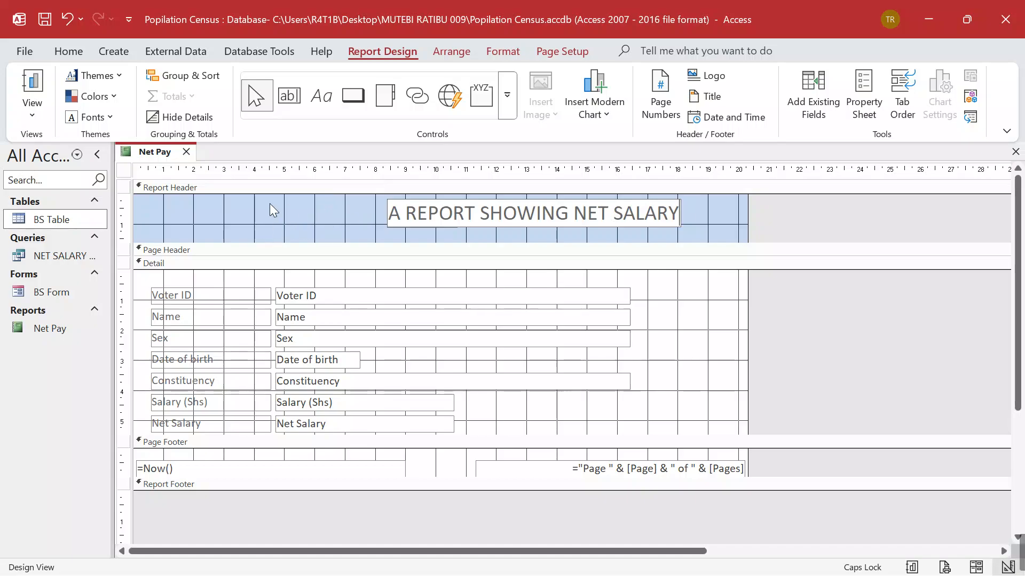
# Draw a label at the header's left side containing the student's name and personal number
pyautogui.click(321, 103)
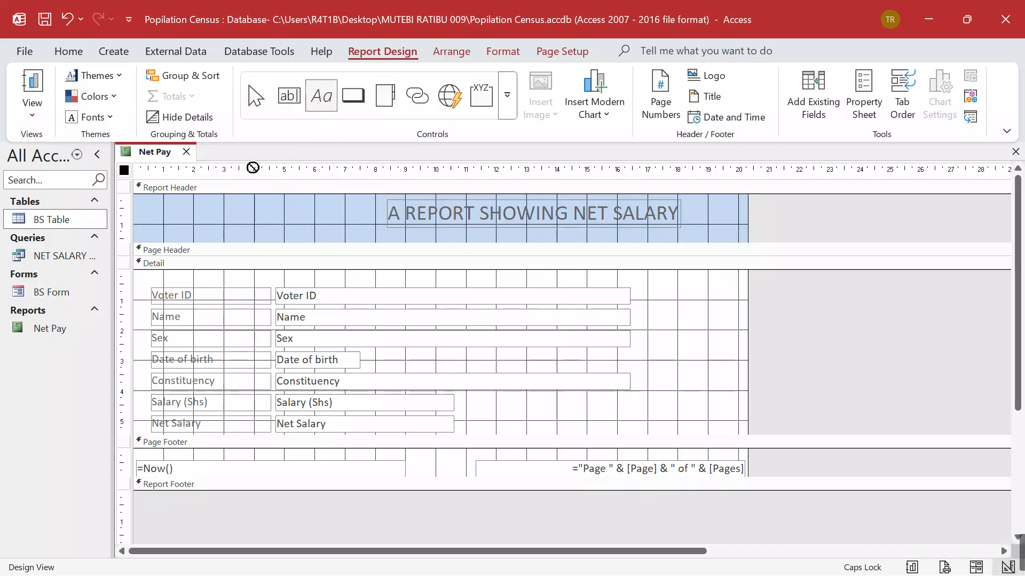
pyautogui.moveTo(145, 203); pyautogui.dragTo(299, 233)
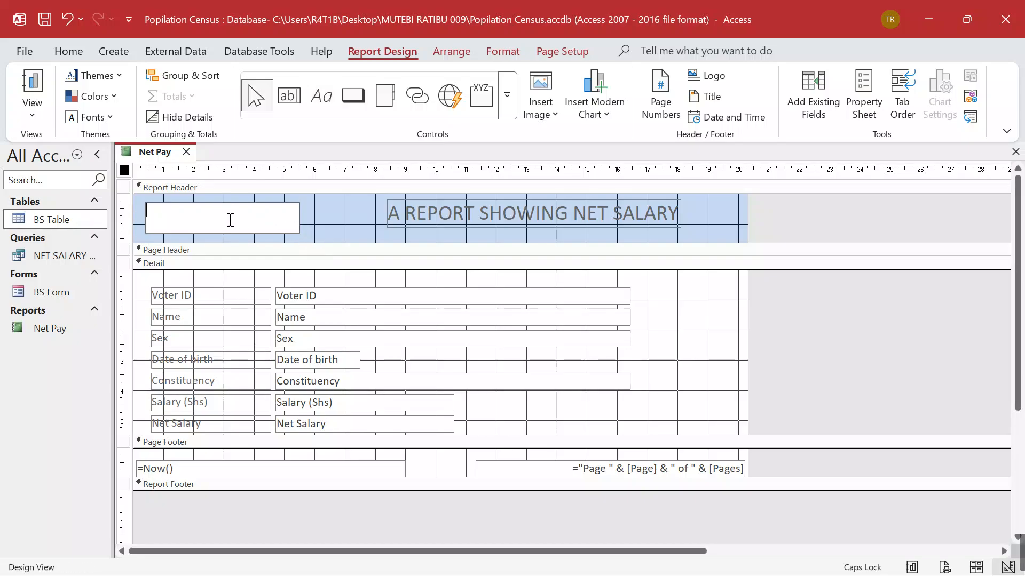
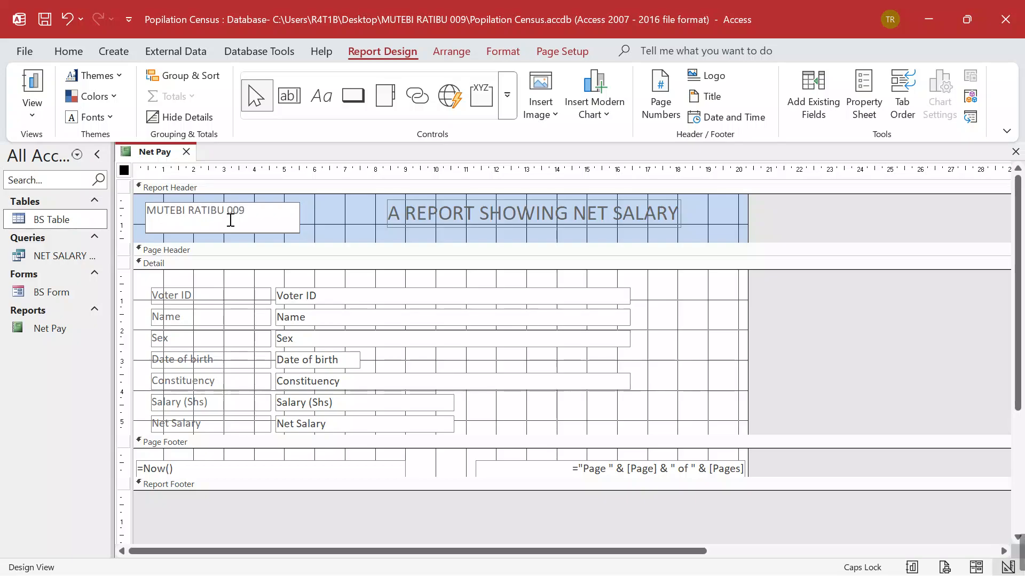
pyautogui.click(460, 211)
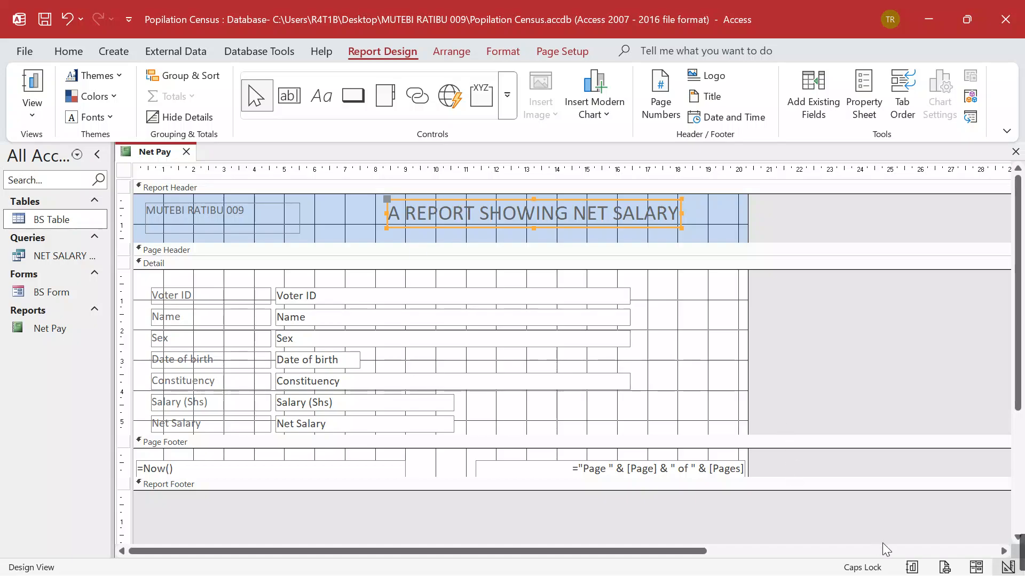
# Preview the Net Pay report in Report View, scrolling through each voter's net salary, then show the PDF
pyautogui.click(913, 567)
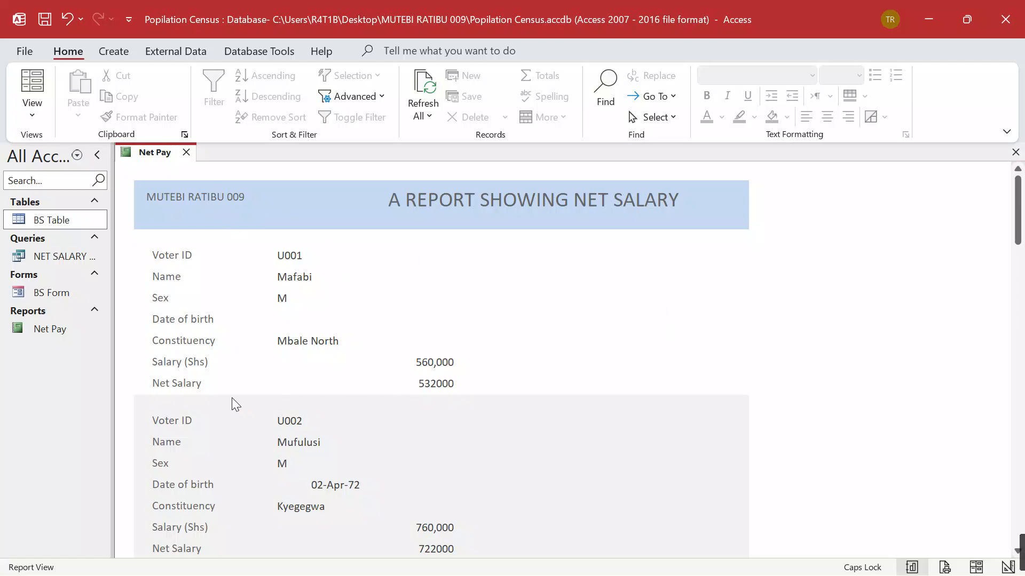
pyautogui.scroll(-5, 559, 377)
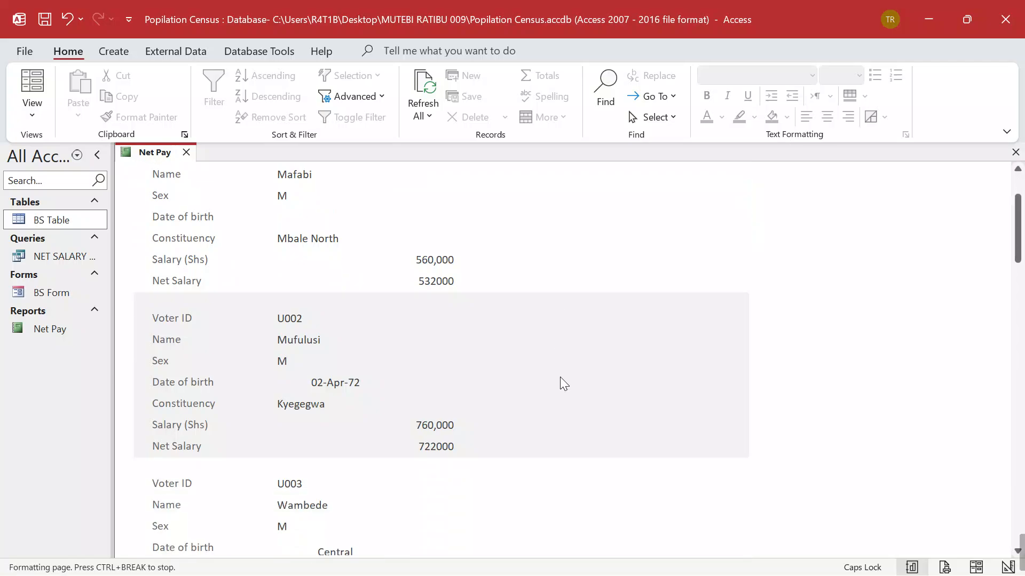
pyautogui.scroll(-5, 562, 395)
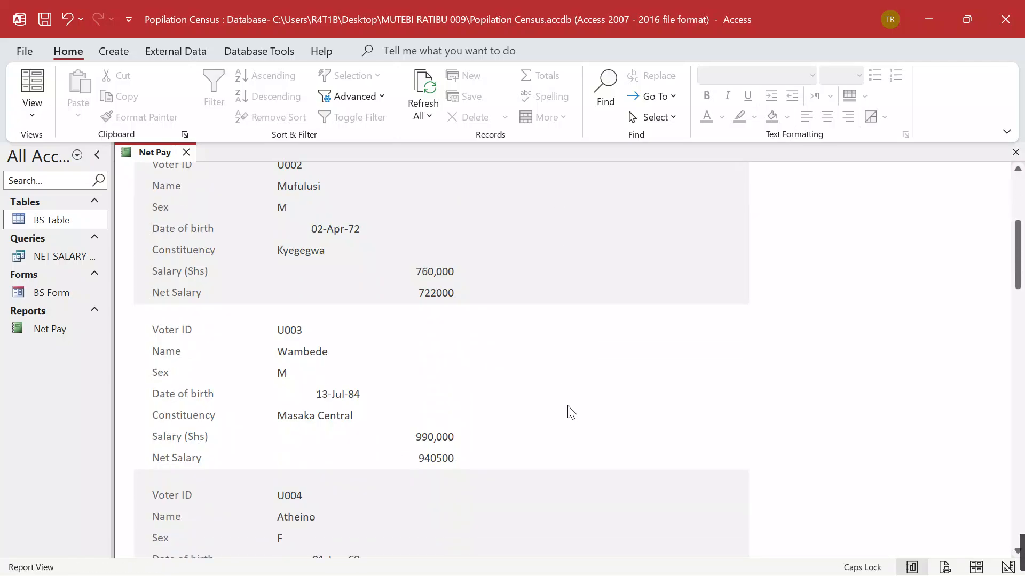
pyautogui.scroll(-6, 563, 403)
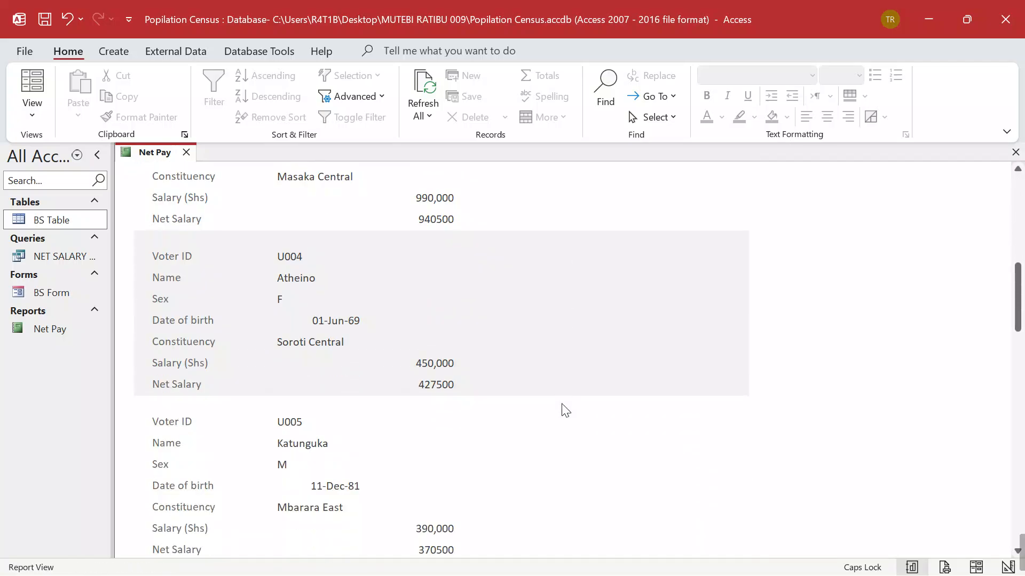
pyautogui.scroll(-3, 565, 400)
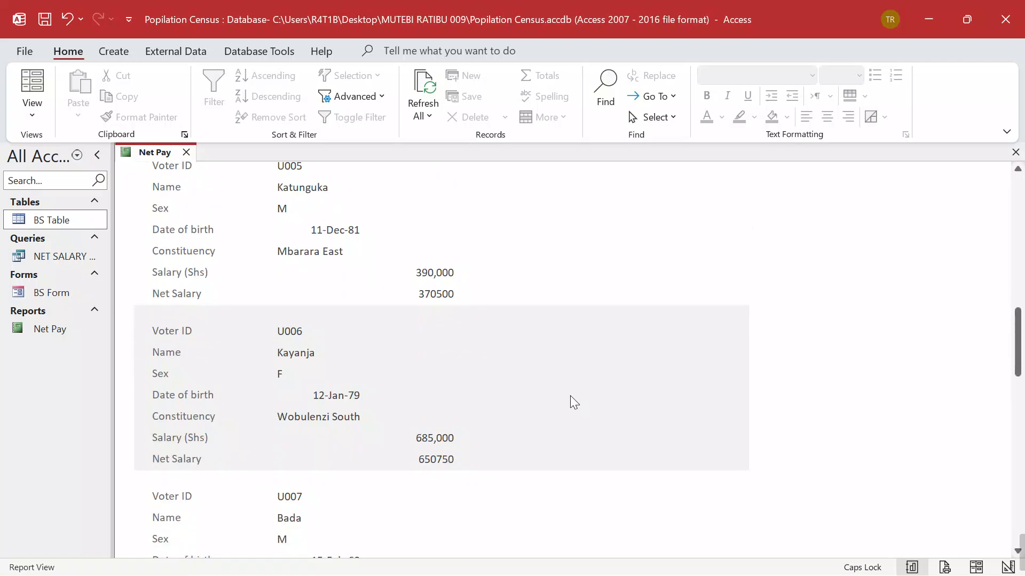
pyautogui.scroll(3, 581, 387)
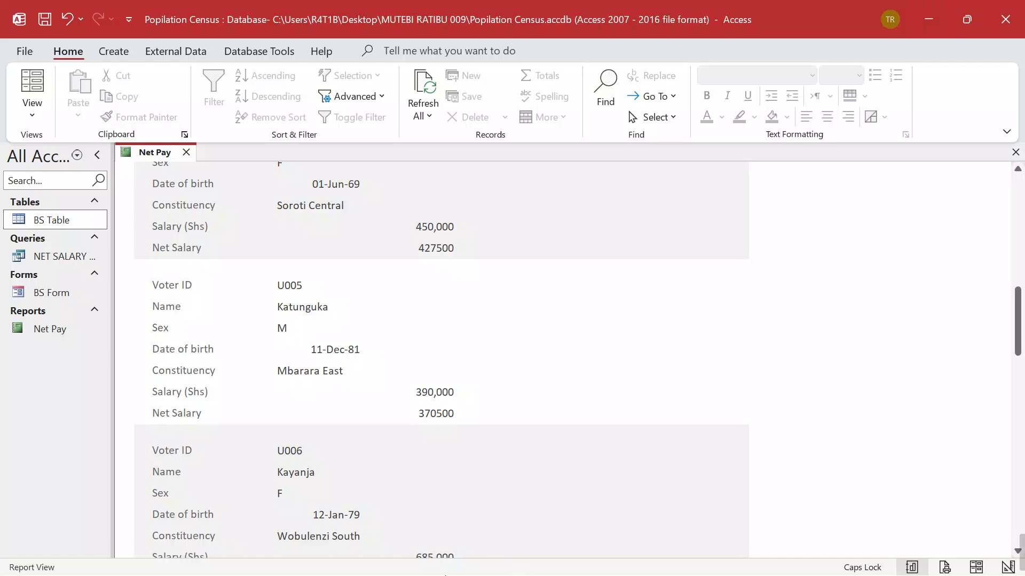
pyautogui.moveTo(451, 570)
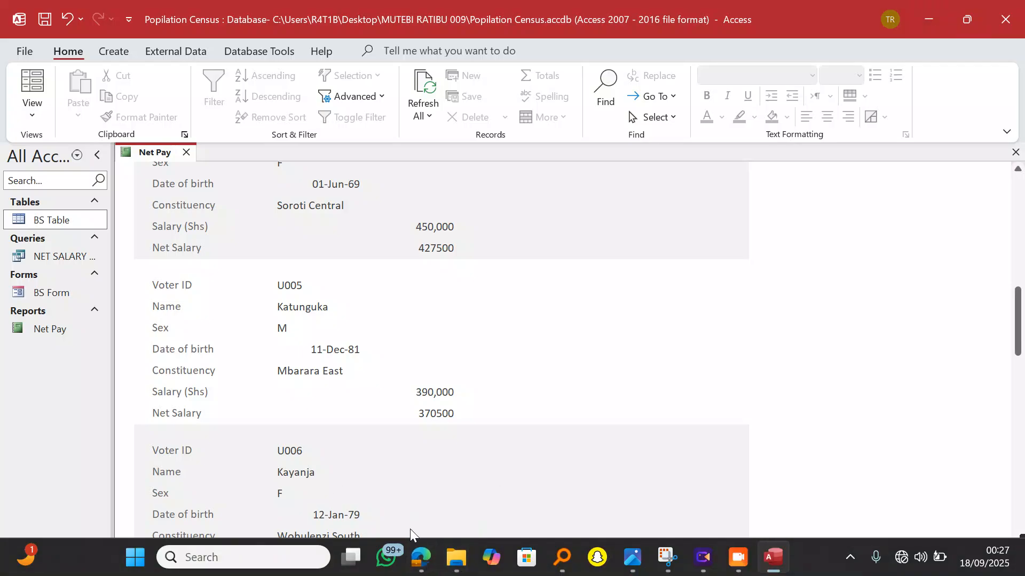
pyautogui.click(421, 556)
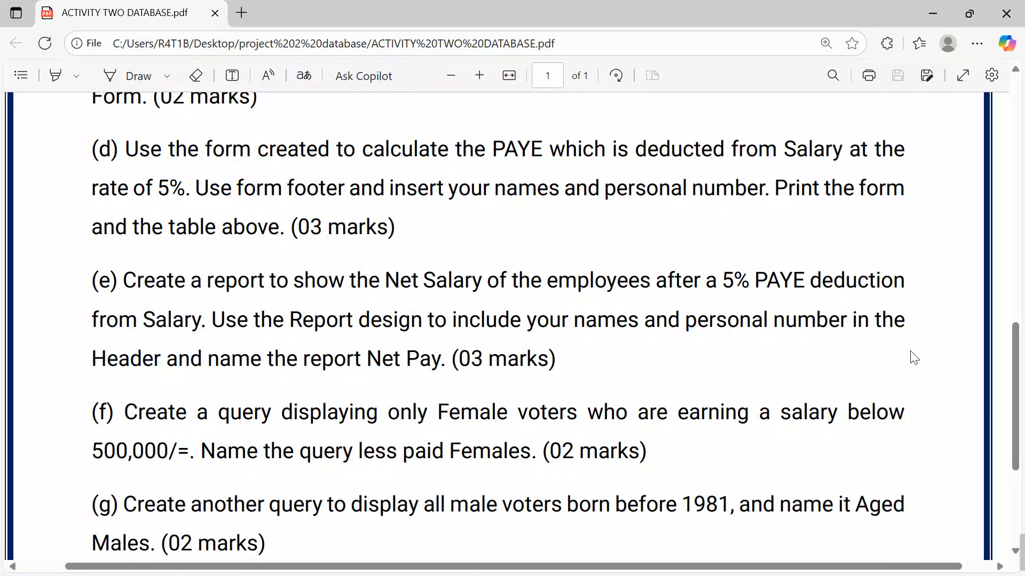
# Scroll the ACTIVITY TWO DATABASE PDF down to item (h), then minimize Edge back to Access
pyautogui.moveTo(1014, 384); pyautogui.dragTo(1014, 138)
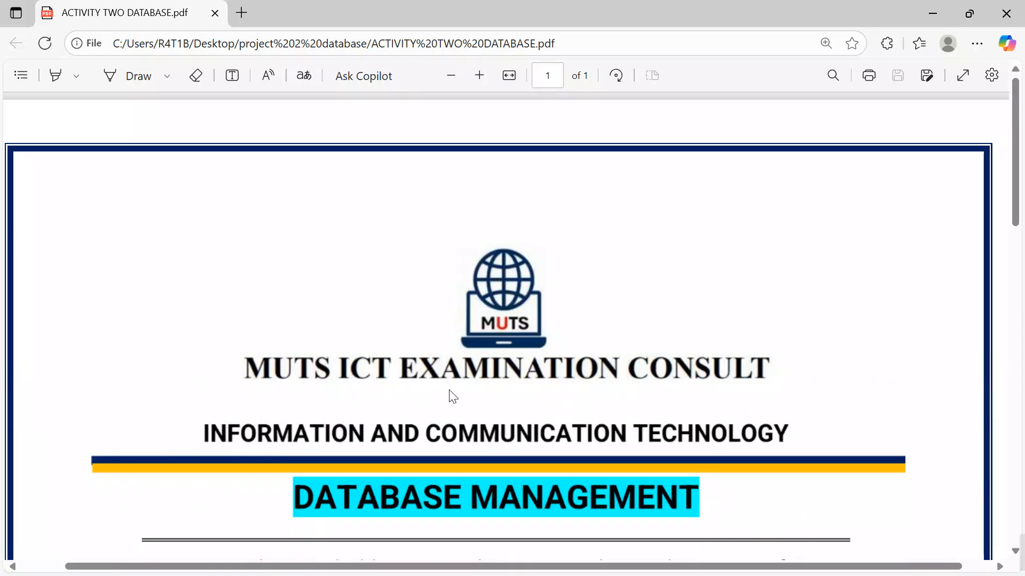
pyautogui.scroll(-3, 723, 382)
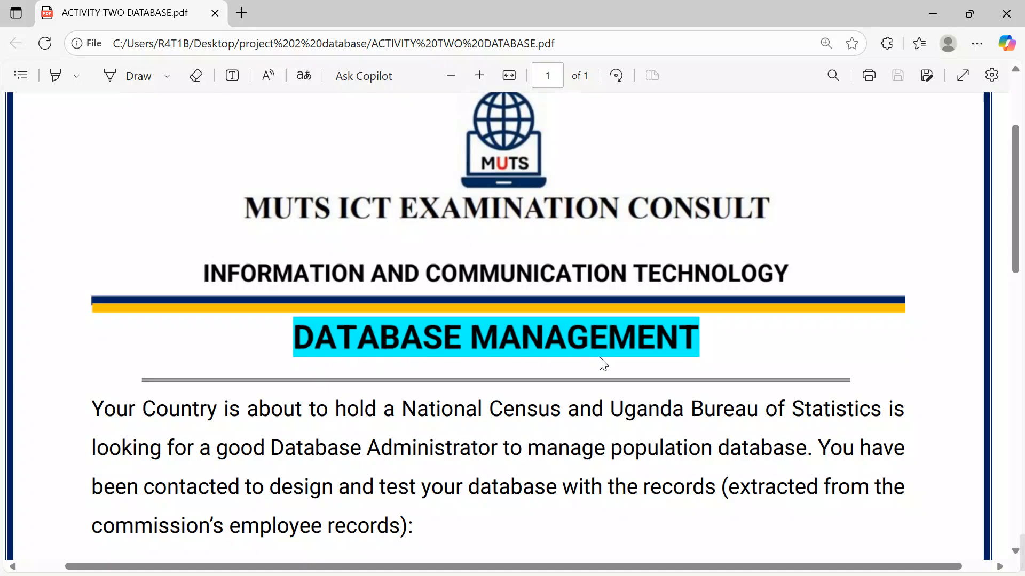
pyautogui.scroll(-10, 606, 366)
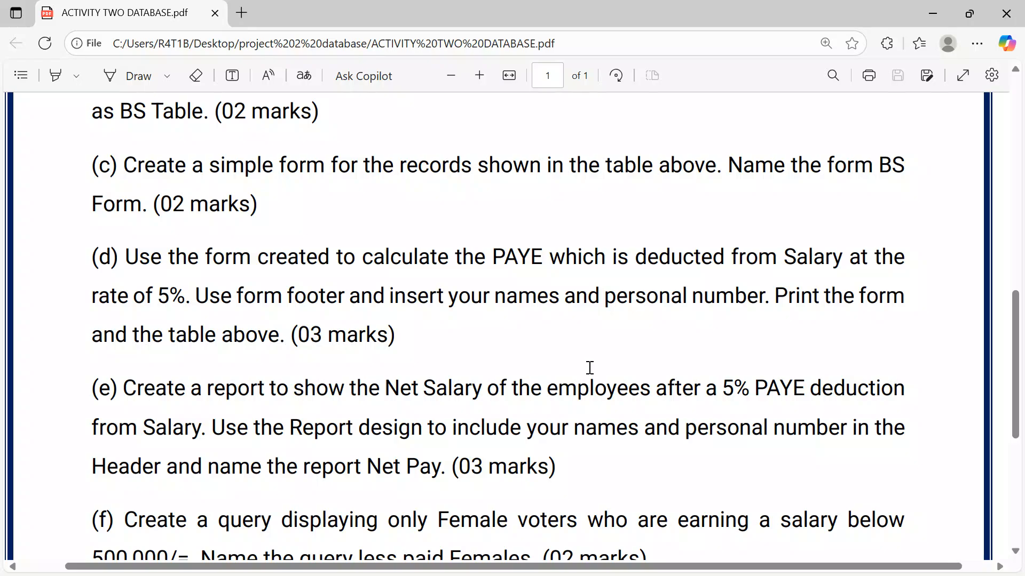
pyautogui.scroll(-3, 589, 368)
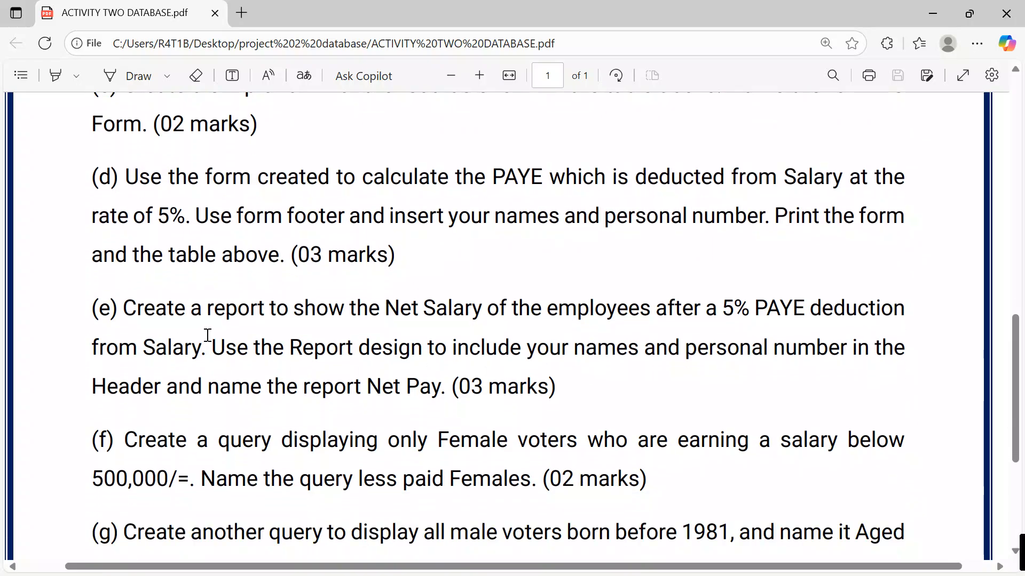
pyautogui.scroll(-6, 548, 382)
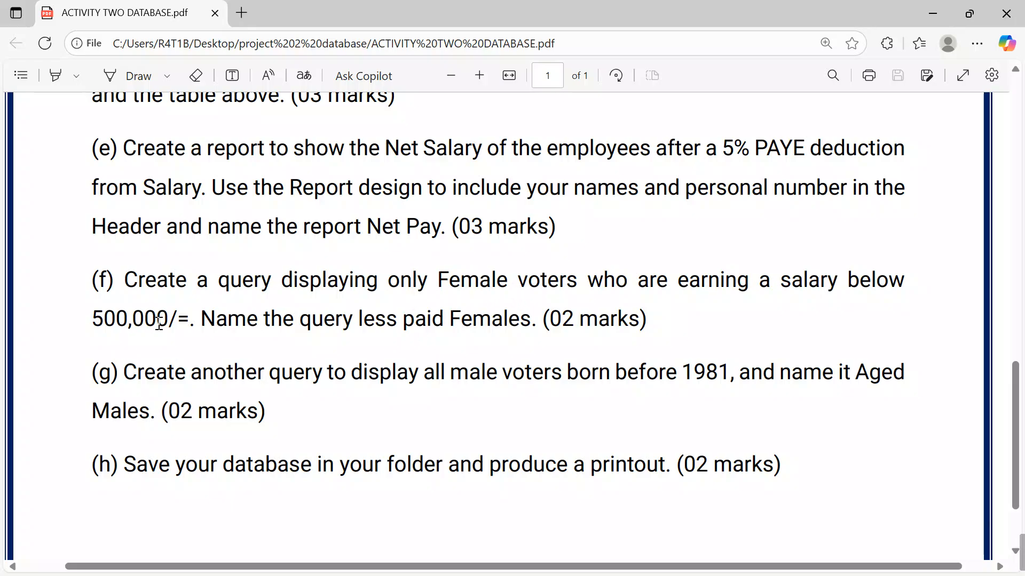
pyautogui.click(927, 19)
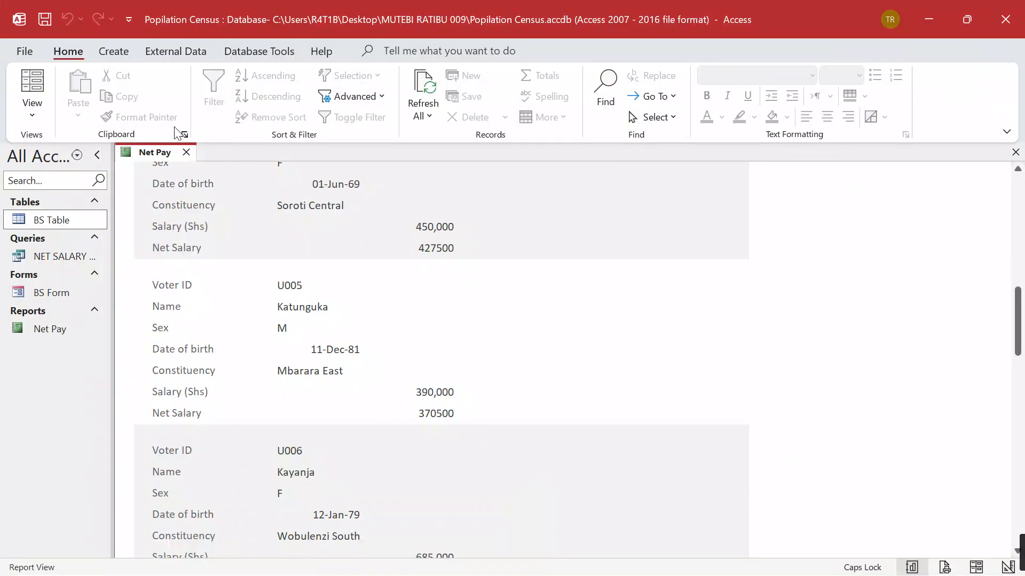
# Close the Net Pay report, check BS Table, and start a Simple Query with all six BS Table fields
pyautogui.click(186, 153)
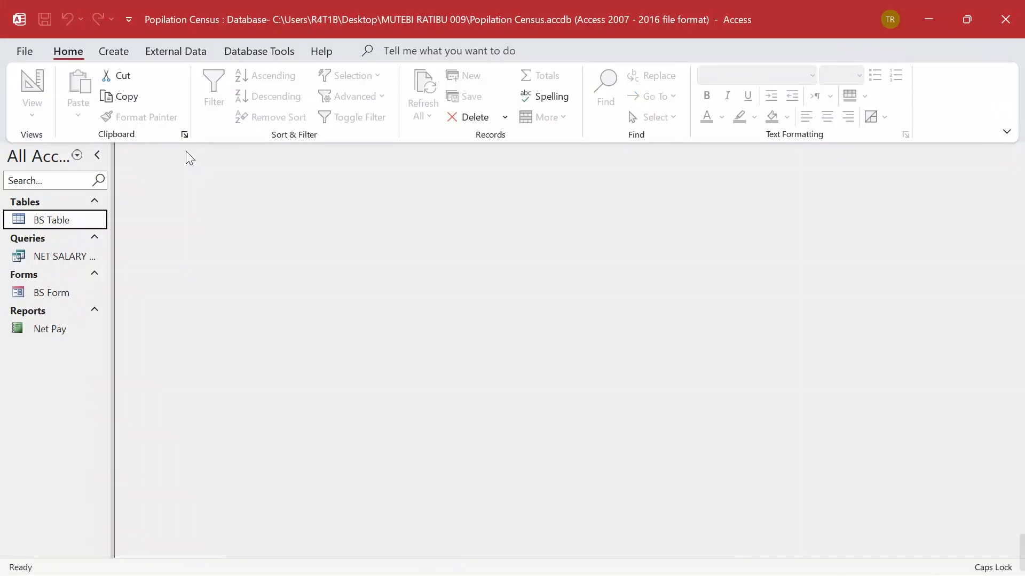
pyautogui.doubleClick(42, 221)
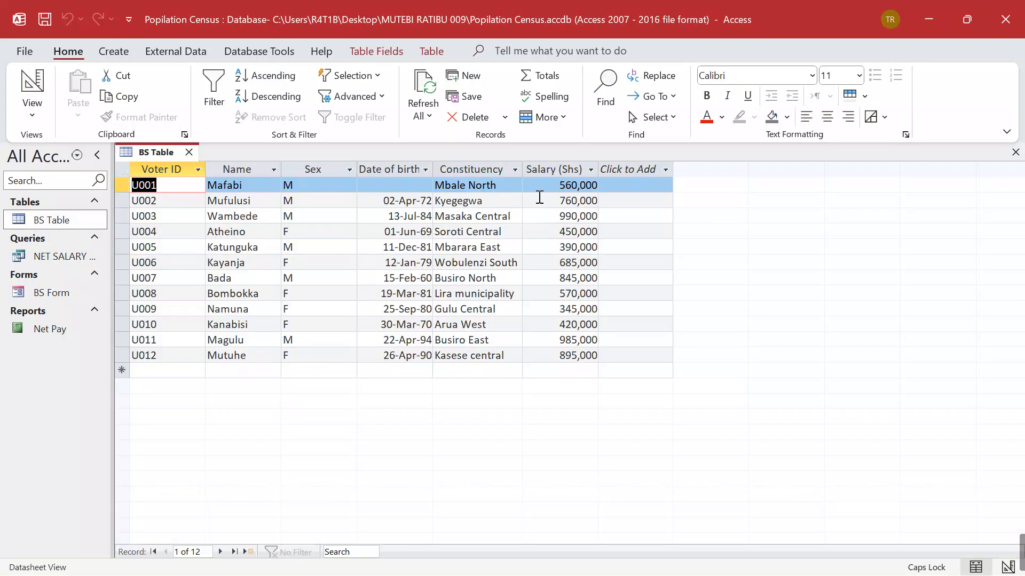
pyautogui.click(189, 153)
pyautogui.click(118, 53)
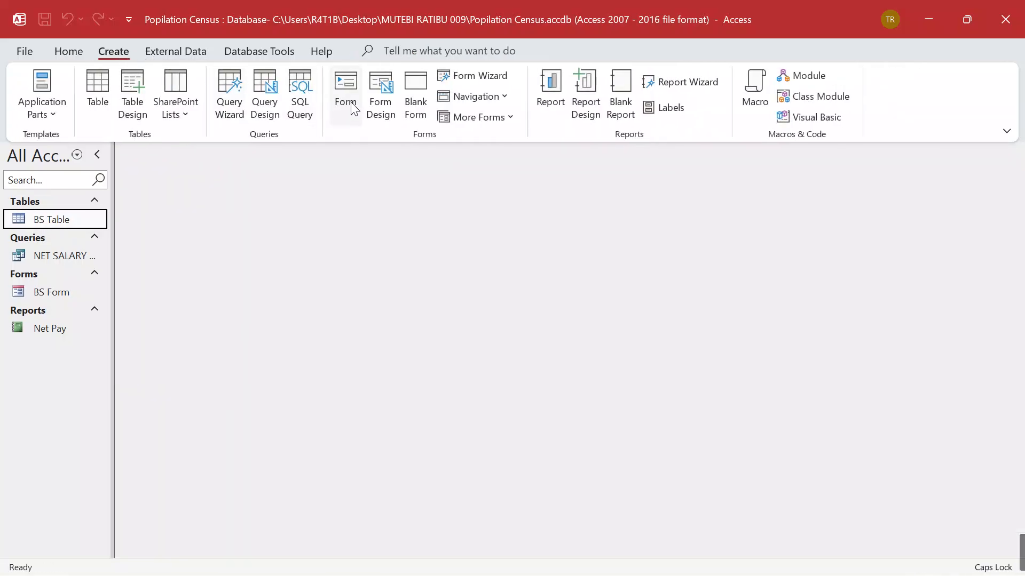
pyautogui.click(229, 88)
pyautogui.click(558, 335)
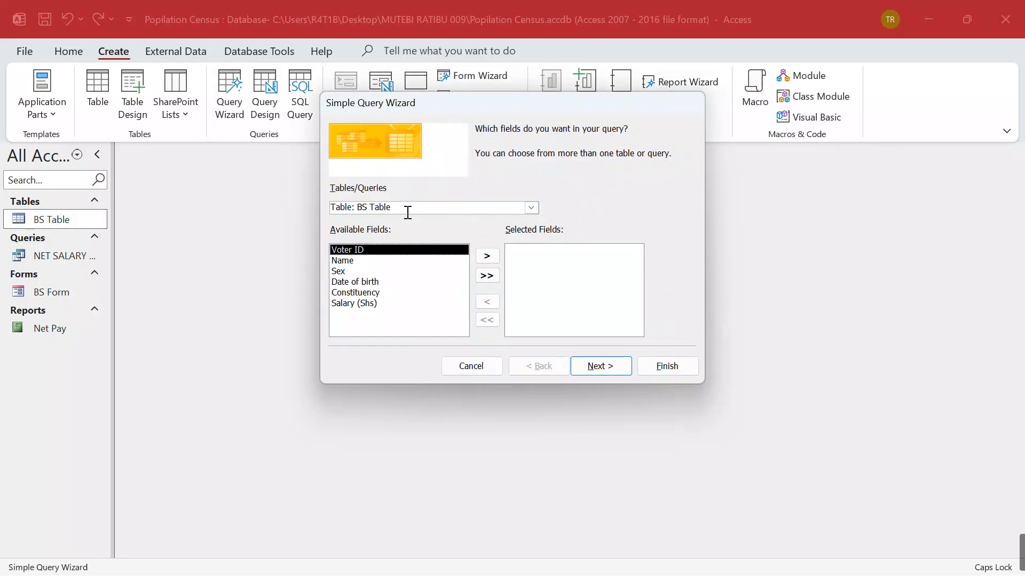
pyautogui.click(488, 277)
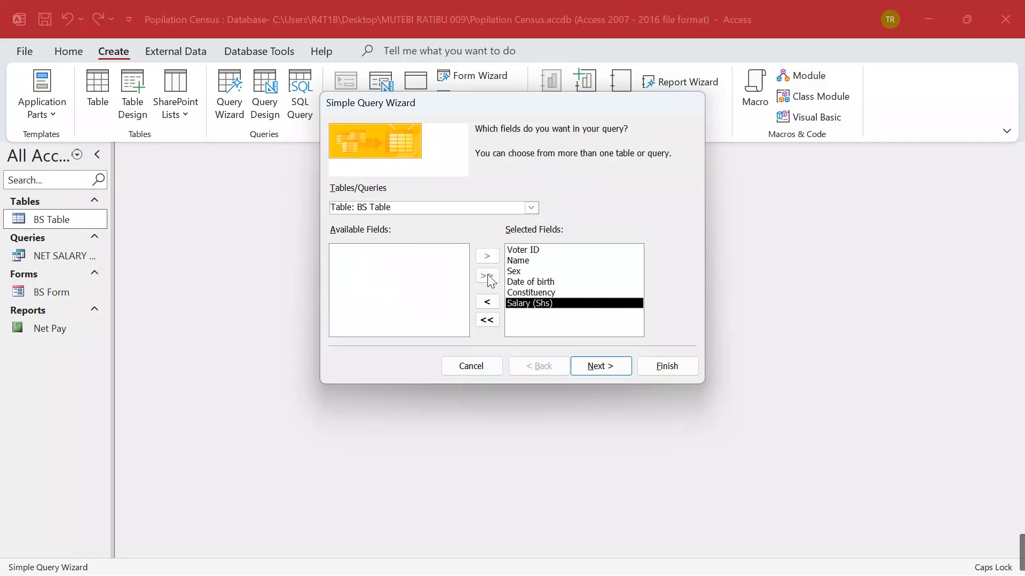
pyautogui.click(596, 367)
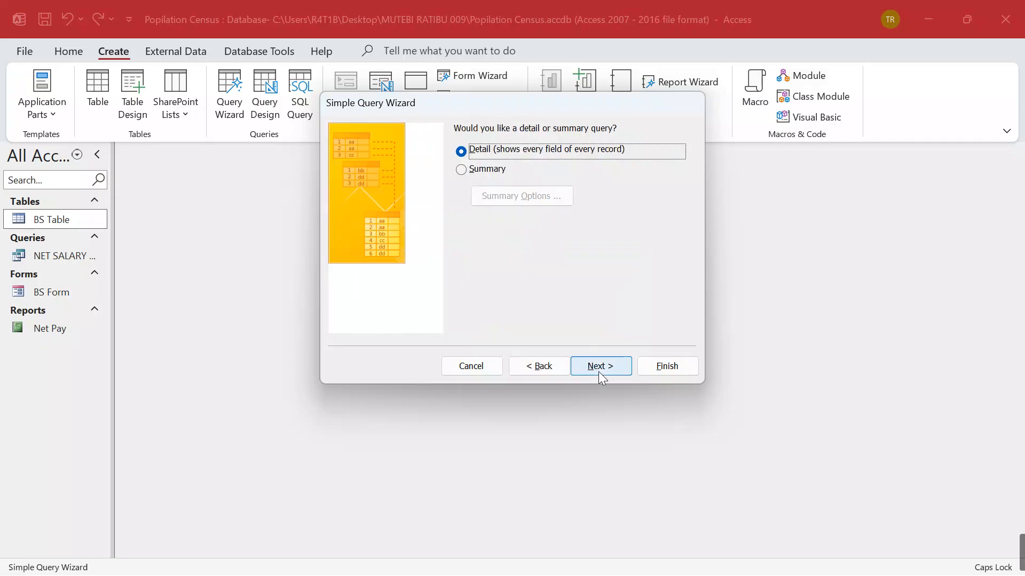
pyautogui.click(601, 372)
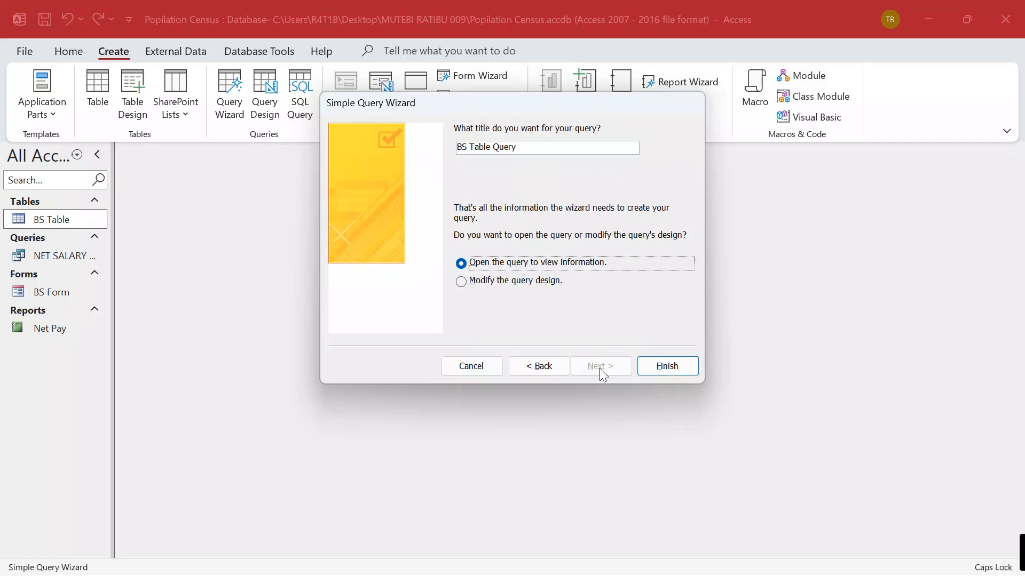
# Title the query 'Less Paid Females' and finish it opening in Design view
pyautogui.click(527, 147)
pyautogui.press('BackSpace')
pyautogui.press('BackSpace')
pyautogui.press('BackSpace')
pyautogui.press('BackSpace')
pyautogui.press('BackSpace')
pyautogui.press('BackSpace')
pyautogui.press('BackSpace')
pyautogui.press('BackSpace')
pyautogui.press('BackSpace')
pyautogui.press('BackSpace')
pyautogui.press('BackSpace')
pyautogui.press('BackSpace')
pyautogui.press('BackSpace')
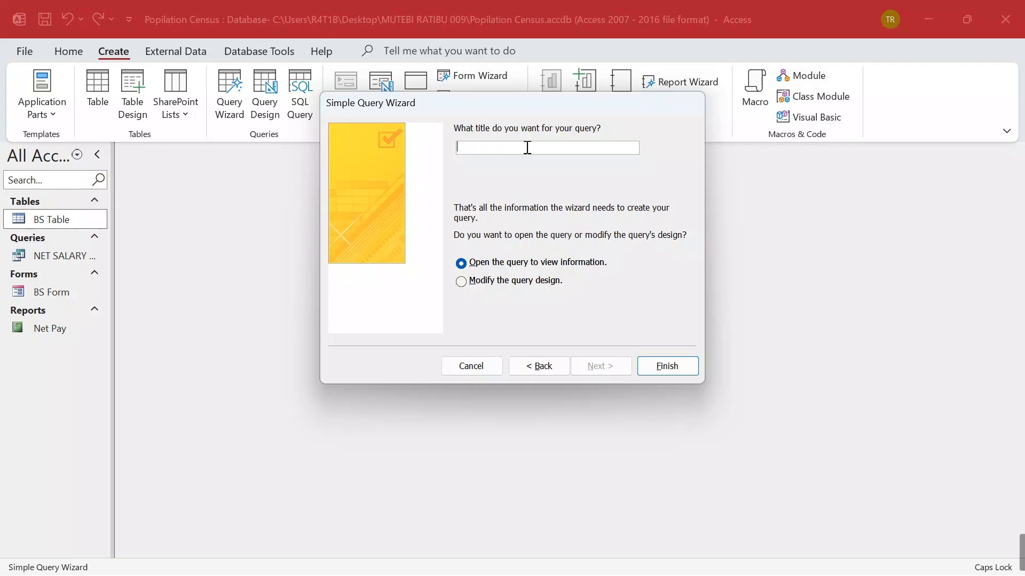
pyautogui.write('L')
pyautogui.press('capslock')
pyautogui.write('ess')
pyautogui.press('capslock')
pyautogui.write('P')
pyautogui.press('capslock')
pyautogui.write('aid')
pyautogui.press('capslock')
pyautogui.write('F')
pyautogui.press('capslock')
pyautogui.write('emales')
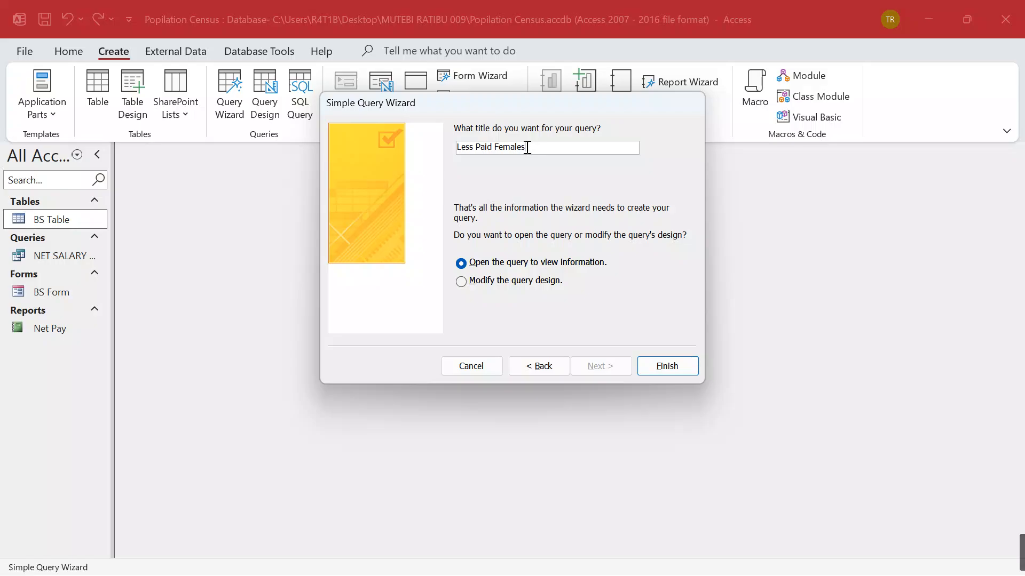
pyautogui.click(457, 285)
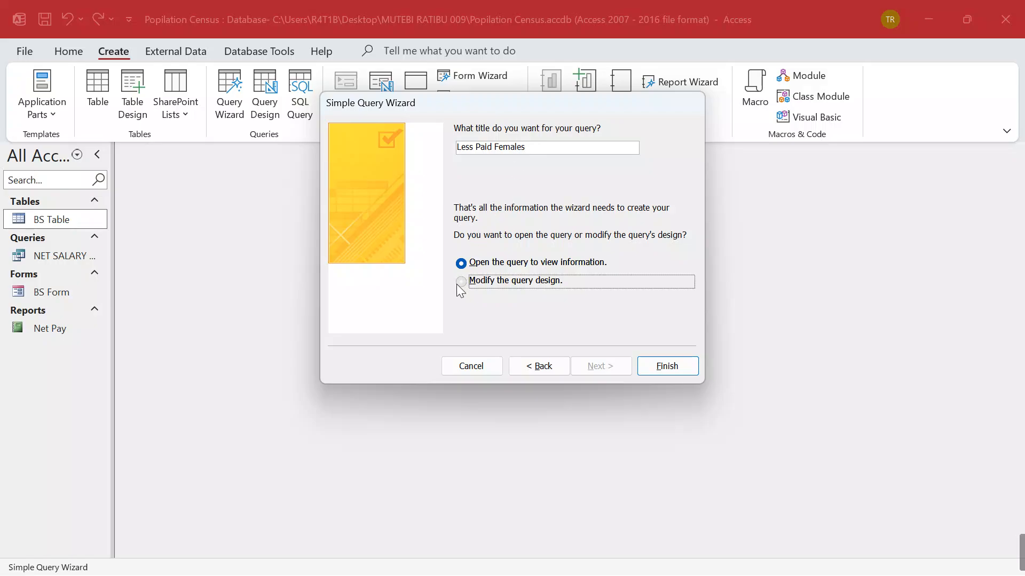
pyautogui.click(662, 364)
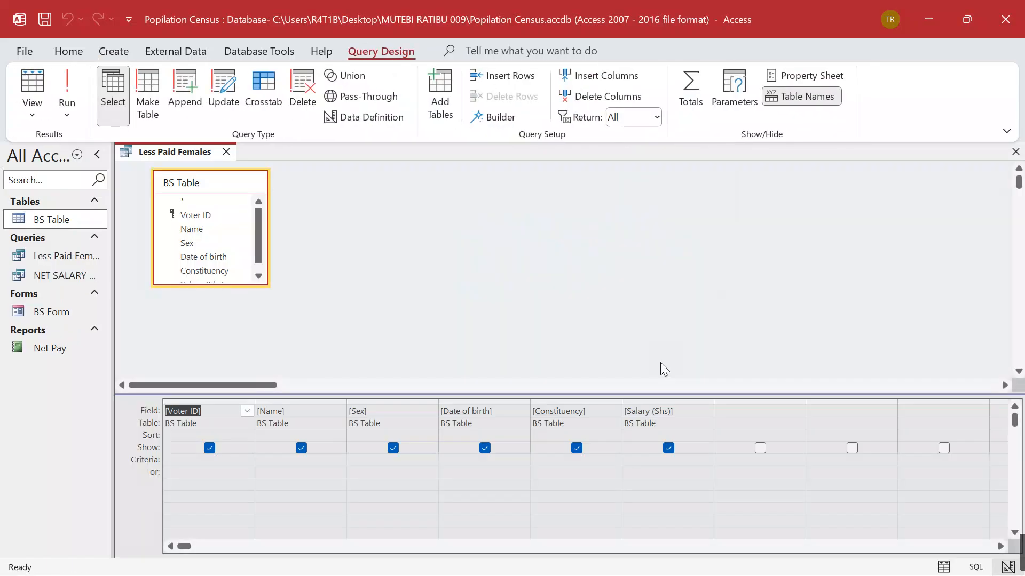
# Set criteria Sex "F" and Salary (Shs) <500000, run to see three records, then close the query
pyautogui.click(385, 460)
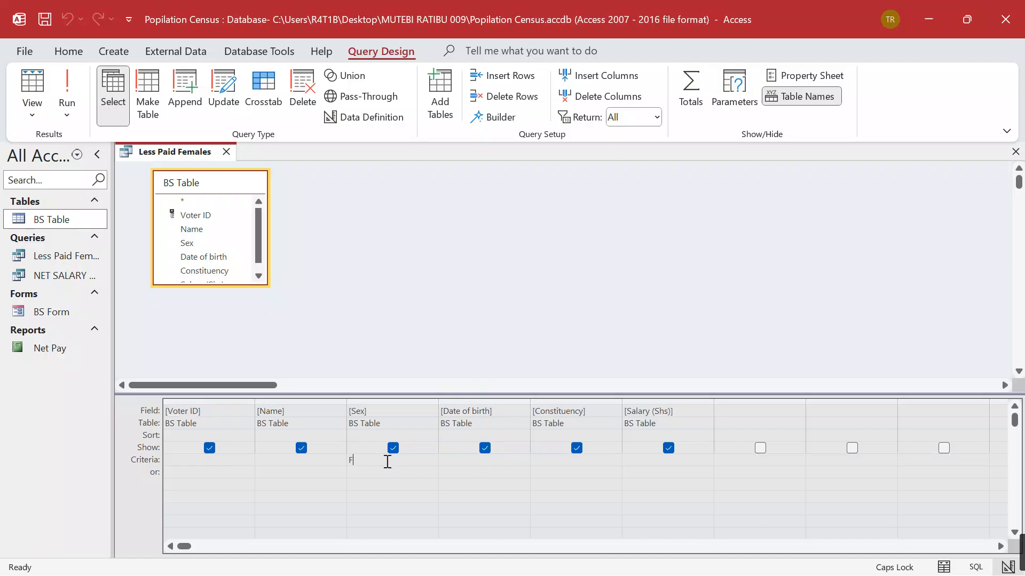
pyautogui.write('F')
pyautogui.click(412, 486)
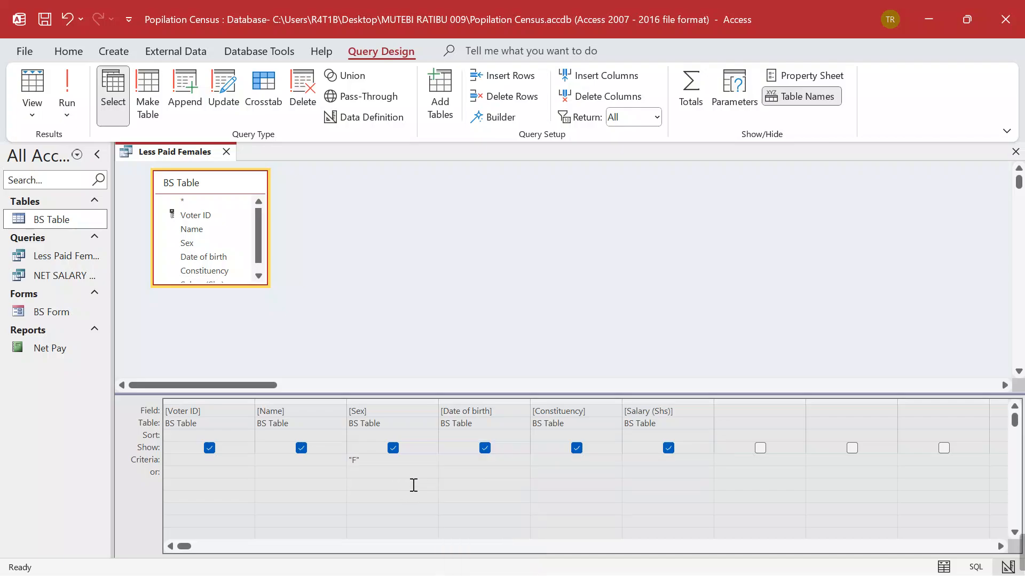
pyautogui.click(654, 462)
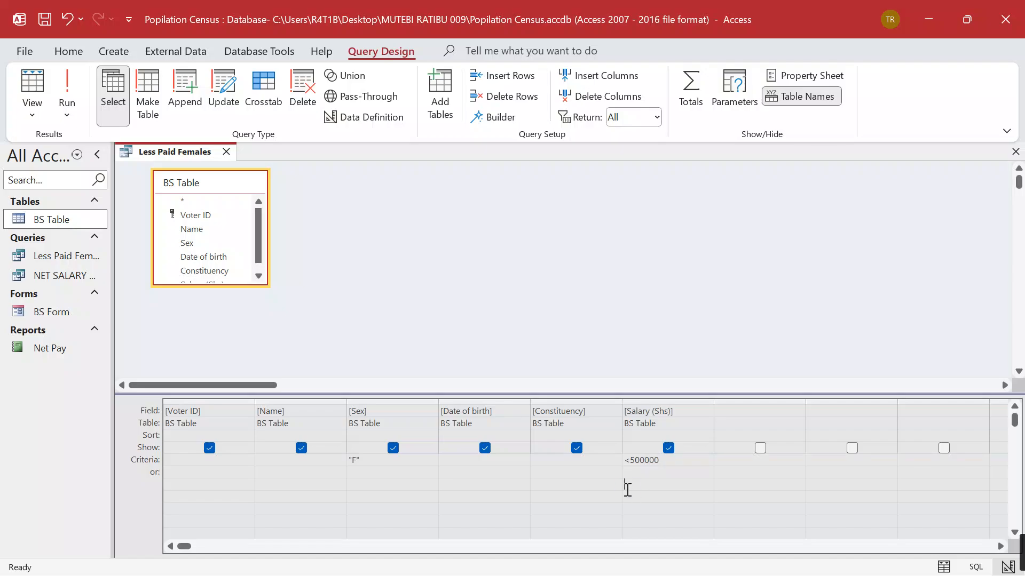
pyautogui.click(66, 88)
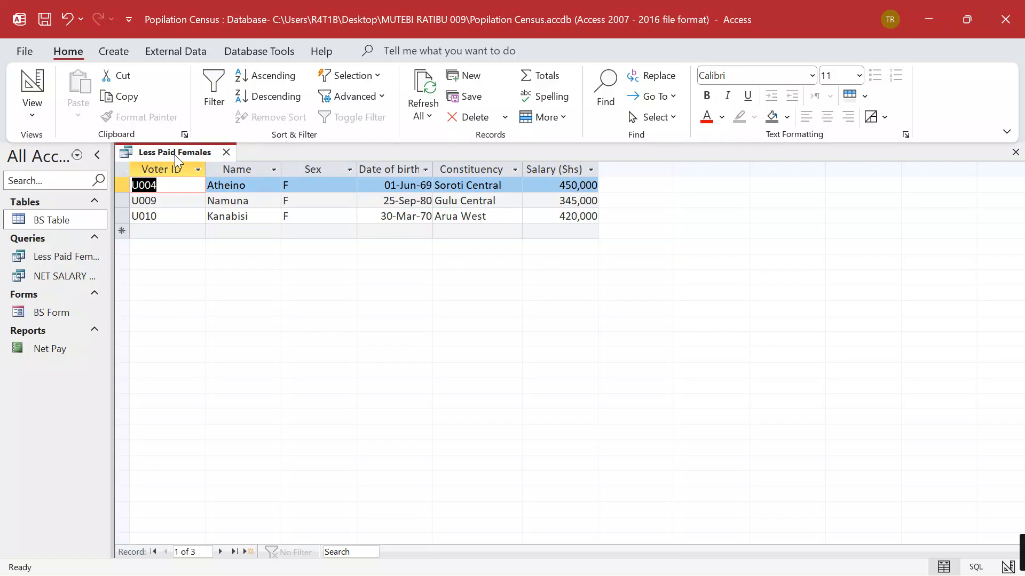
pyautogui.click(226, 153)
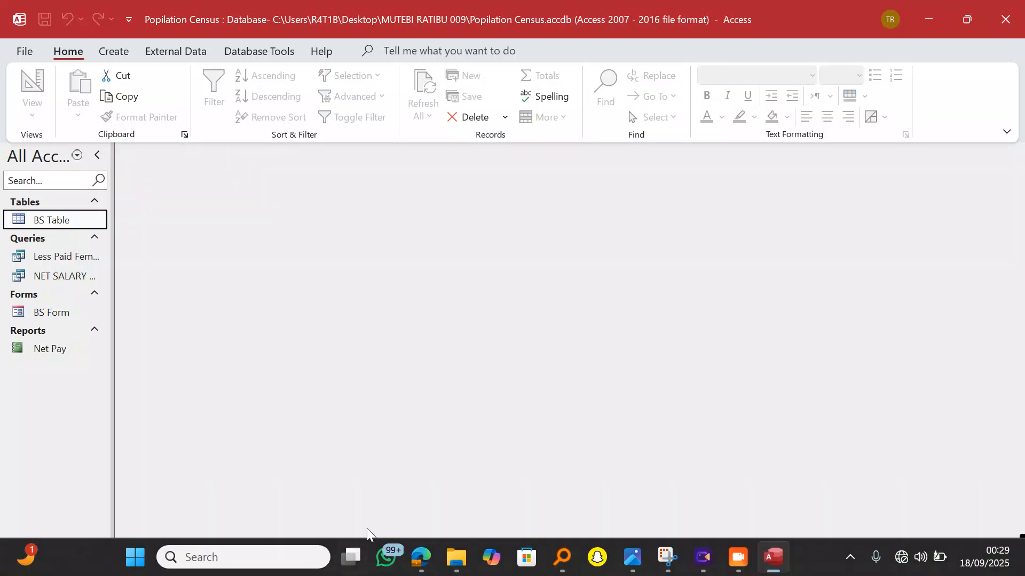
# Scroll the assignment PDF to read task (g) on Aged Males, then minimize Edge back to Access
pyautogui.click(421, 557)
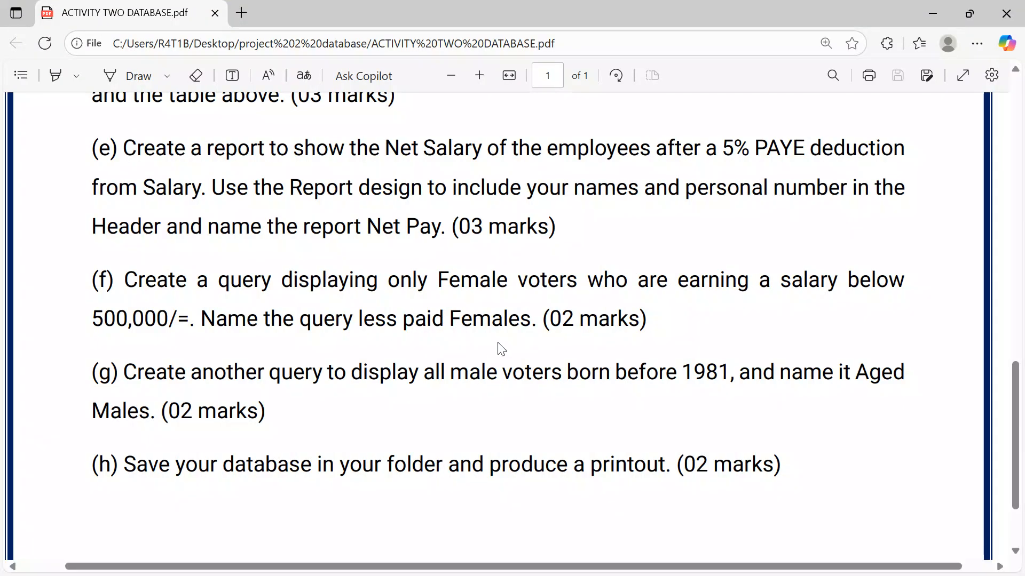
pyautogui.scroll(-2, 517, 351)
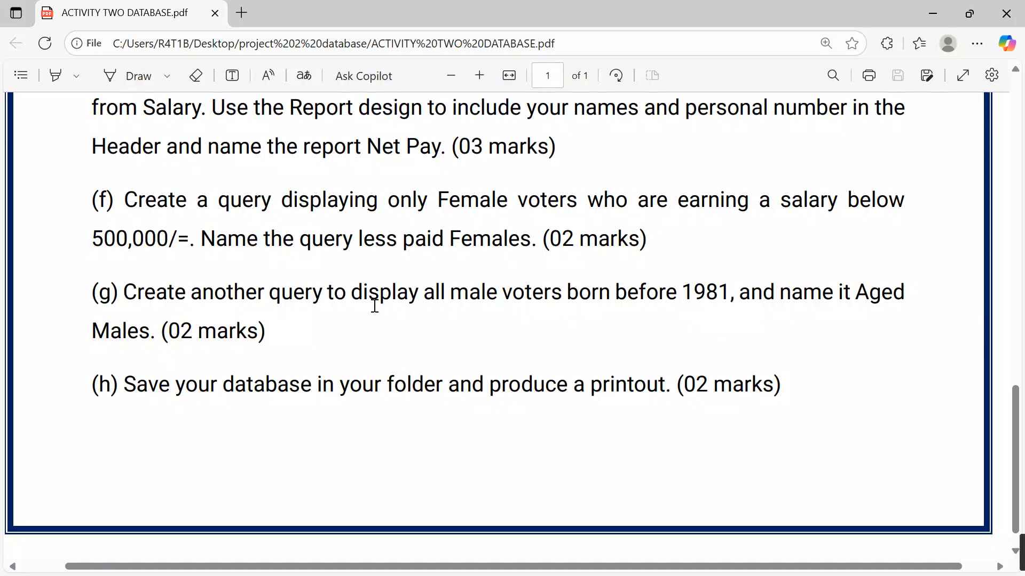
pyautogui.click(933, 13)
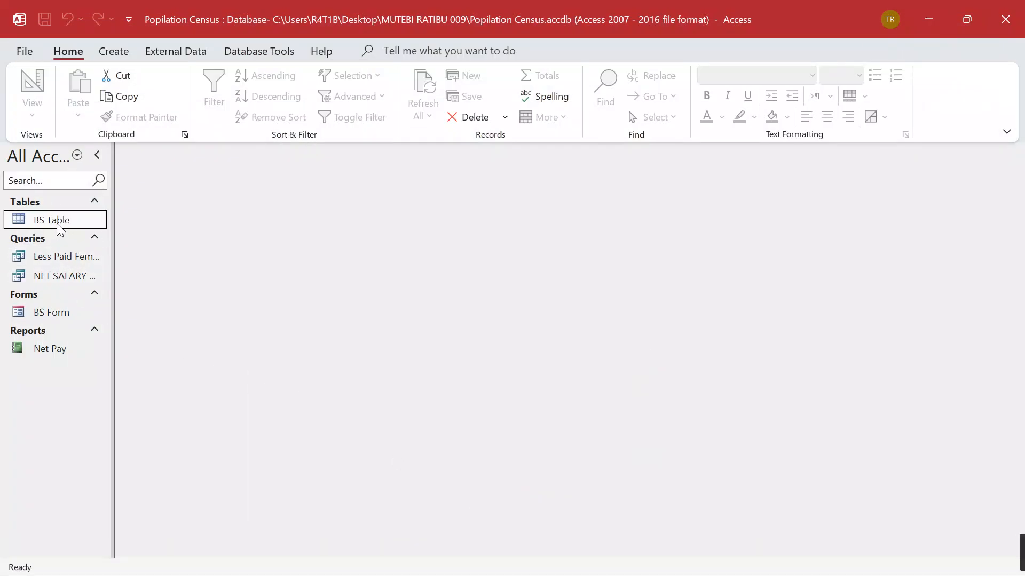
# Start a Simple Query Wizard query with all six BS Table fields
pyautogui.click(121, 50)
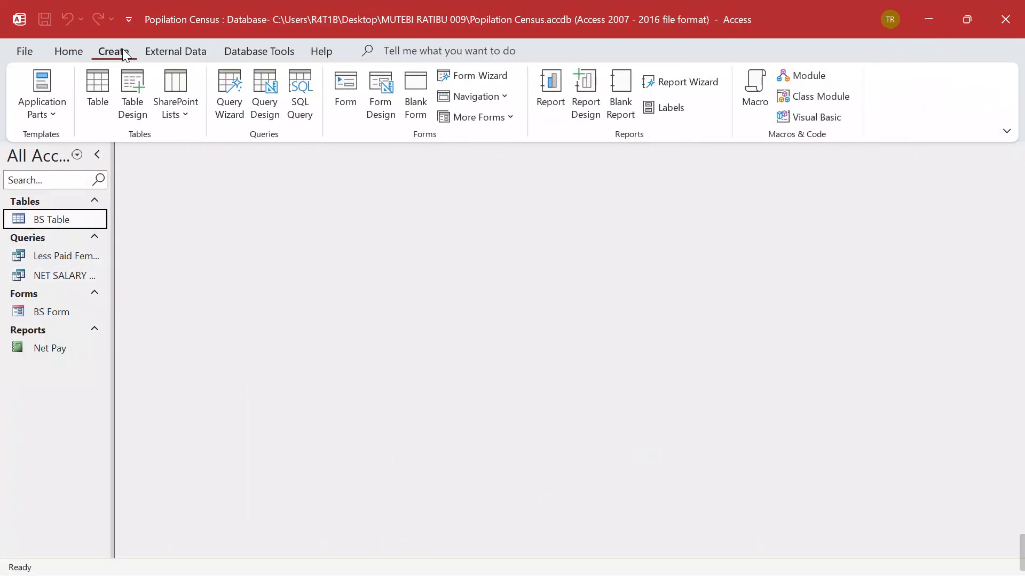
pyautogui.click(232, 87)
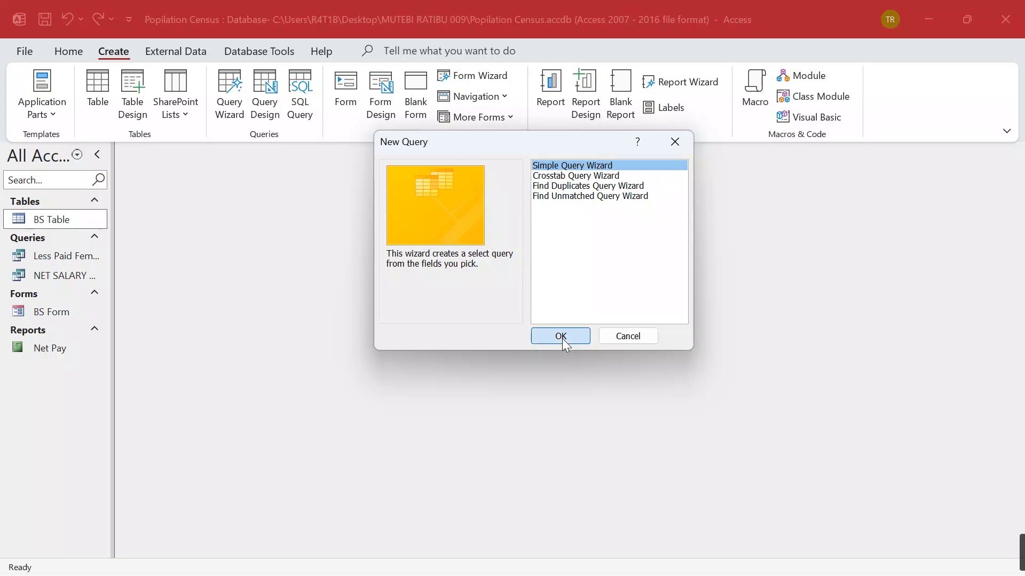
pyautogui.click(557, 336)
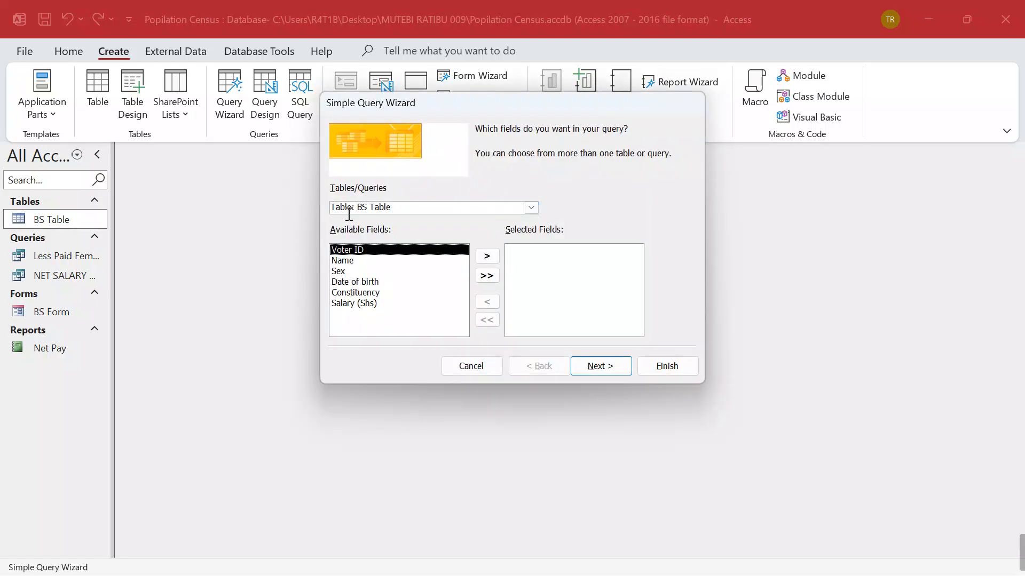
pyautogui.click(487, 277)
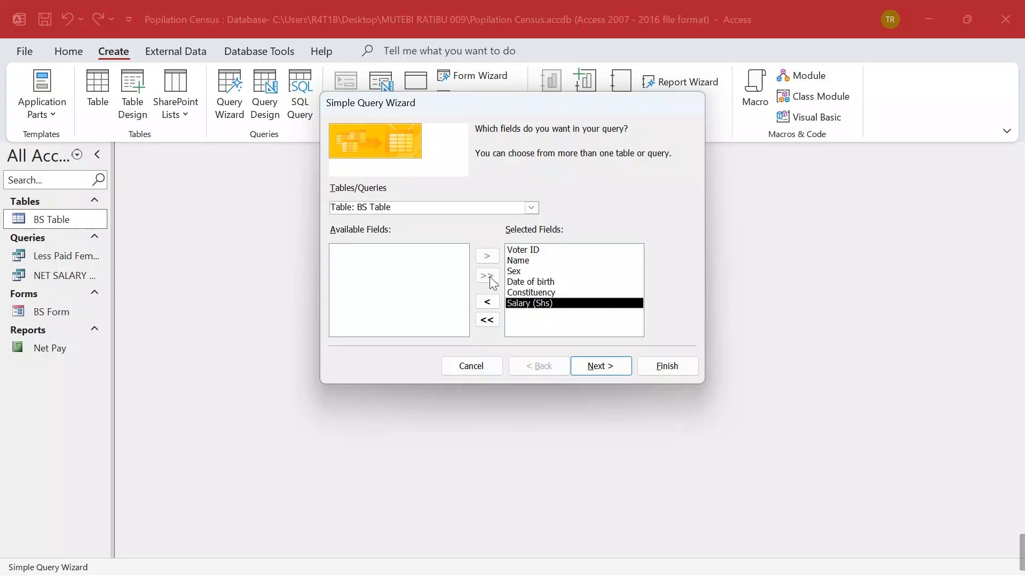
pyautogui.click(600, 367)
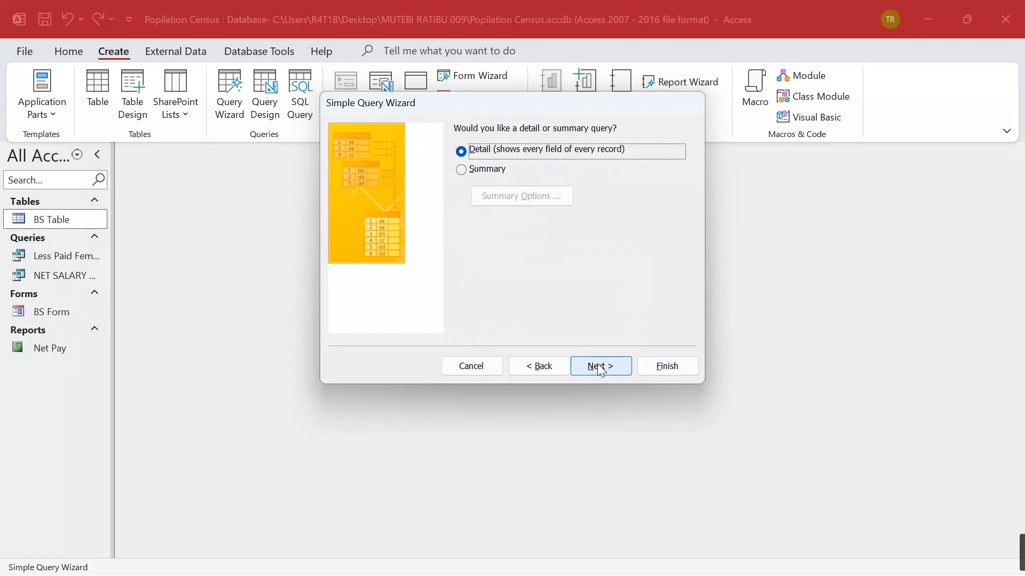
pyautogui.click(600, 368)
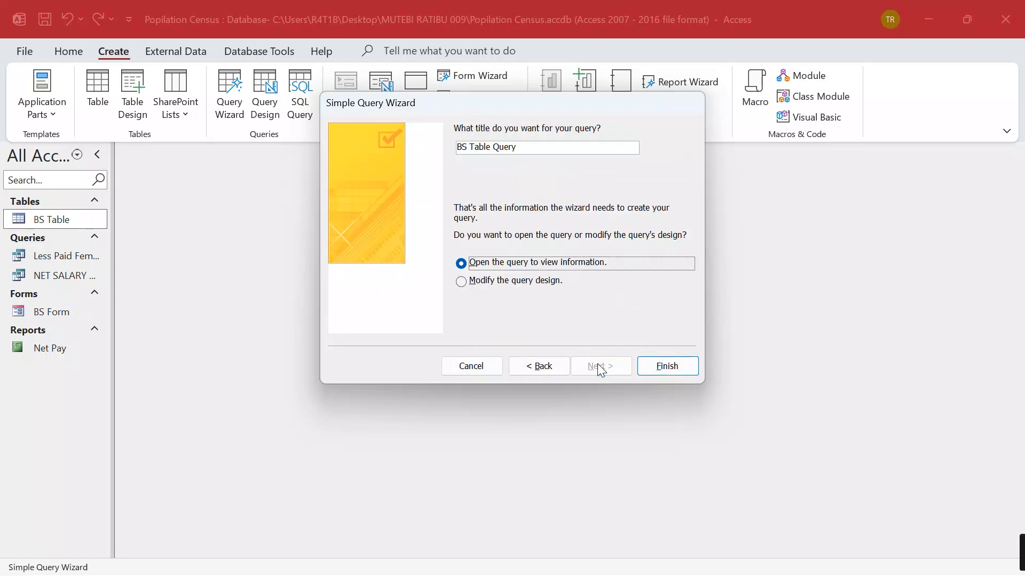
# Title the query AGED MALES and finish, opening it in Design view
pyautogui.click(523, 152)
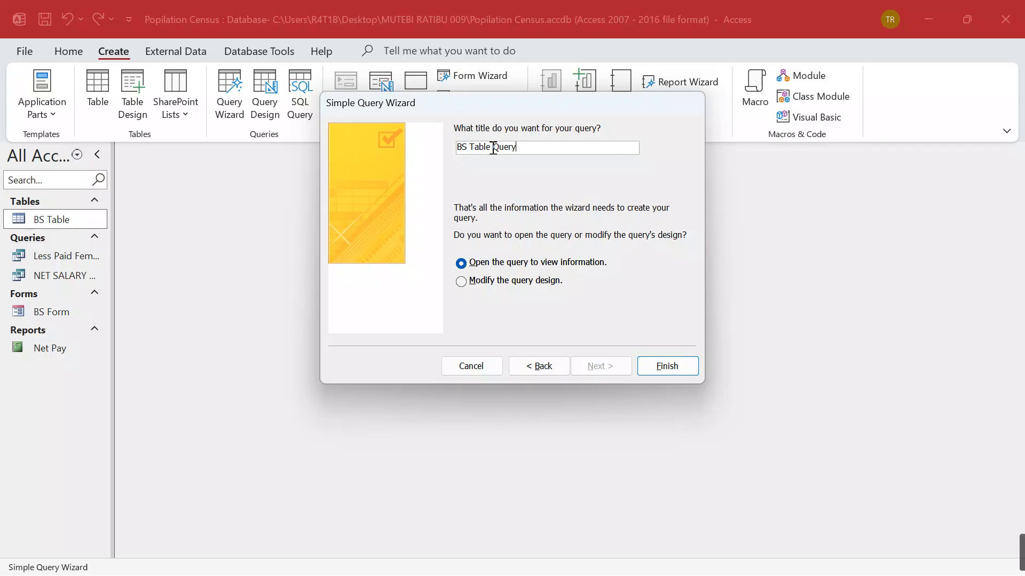
pyautogui.moveTo(420, 557)
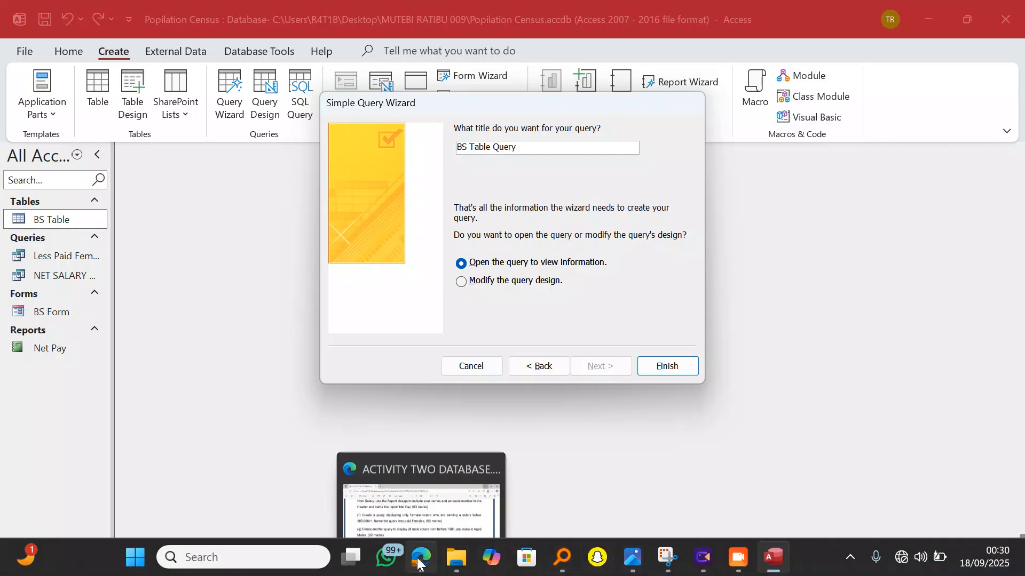
pyautogui.click(469, 466)
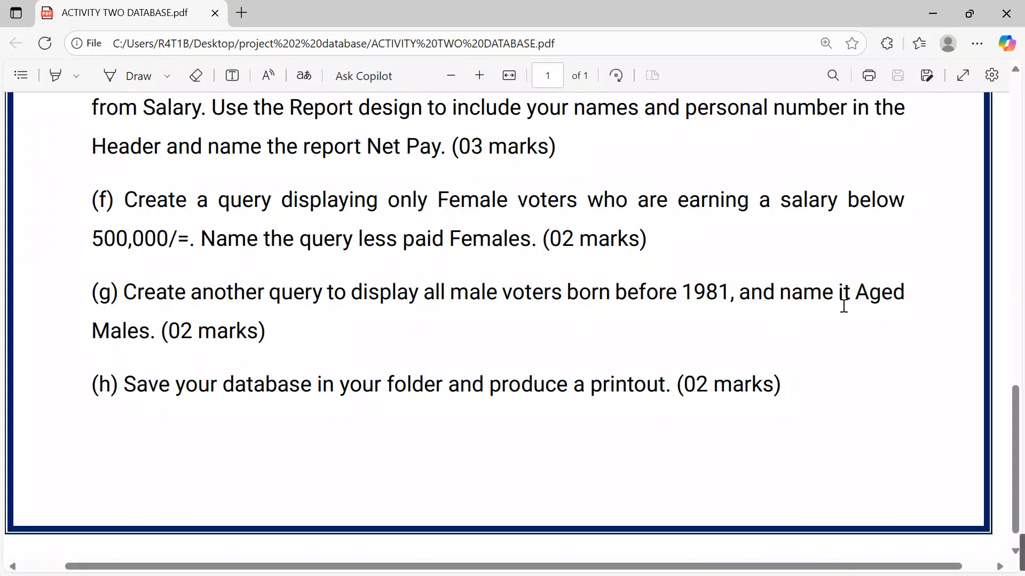
pyautogui.hotkey('alt', 'Tab')
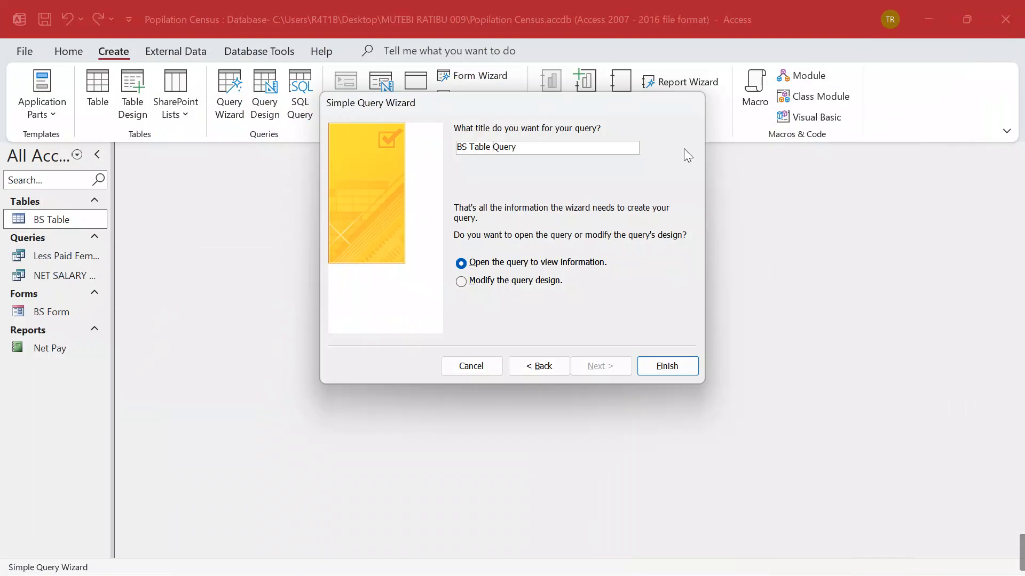
pyautogui.click(527, 144)
pyautogui.press('BackSpace')
pyautogui.press('BackSpace')
pyautogui.press('BackSpace')
pyautogui.press('BackSpace')
pyautogui.press('BackSpace')
pyautogui.press('BackSpace')
pyautogui.press('BackSpace')
pyautogui.press('BackSpace')
pyautogui.press('BackSpace')
pyautogui.press('BackSpace')
pyautogui.press('BackSpace')
pyautogui.press('BackSpace')
pyautogui.press('BackSpace')
pyautogui.press('capslock')
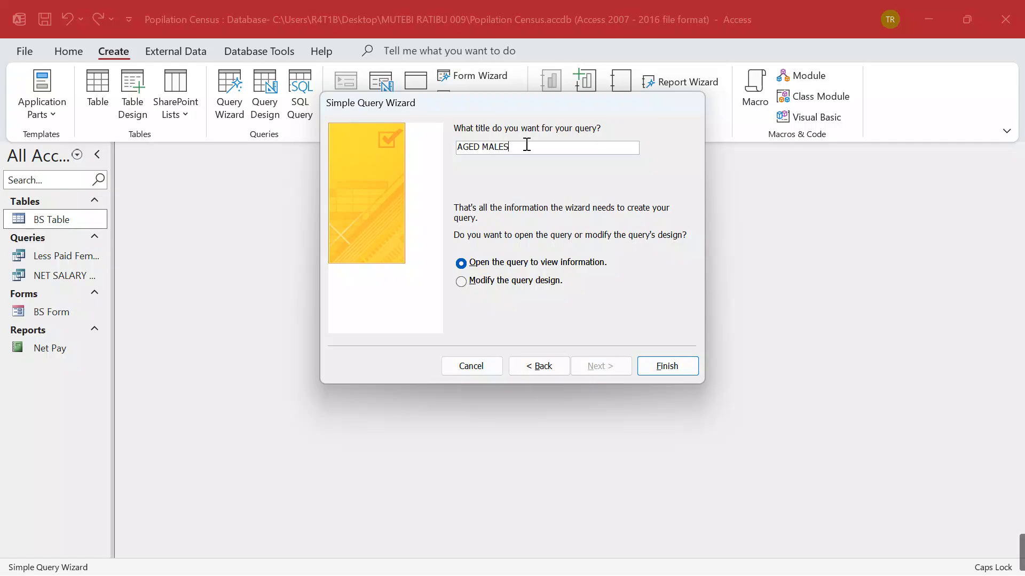
pyautogui.click(486, 284)
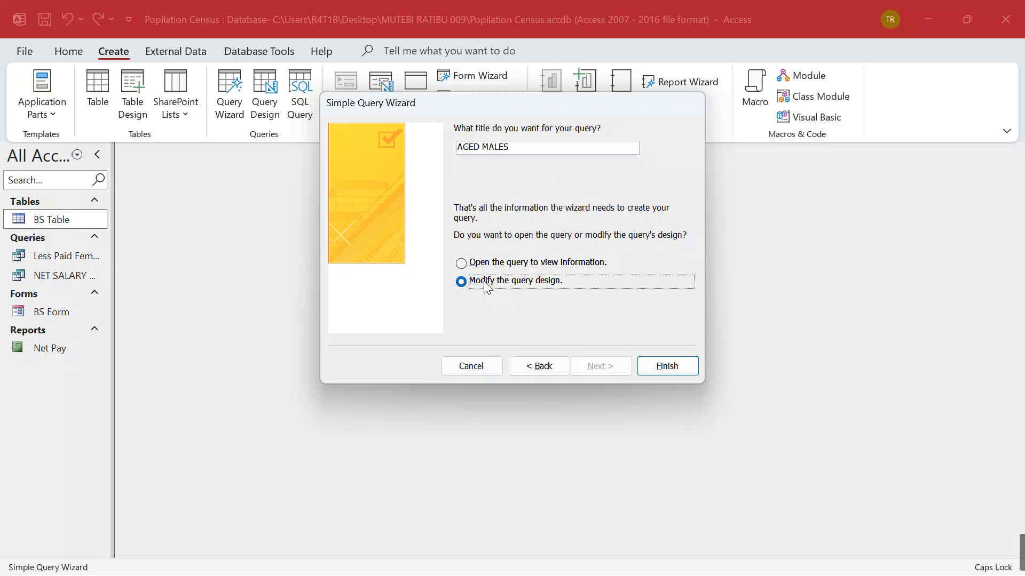
pyautogui.click(668, 367)
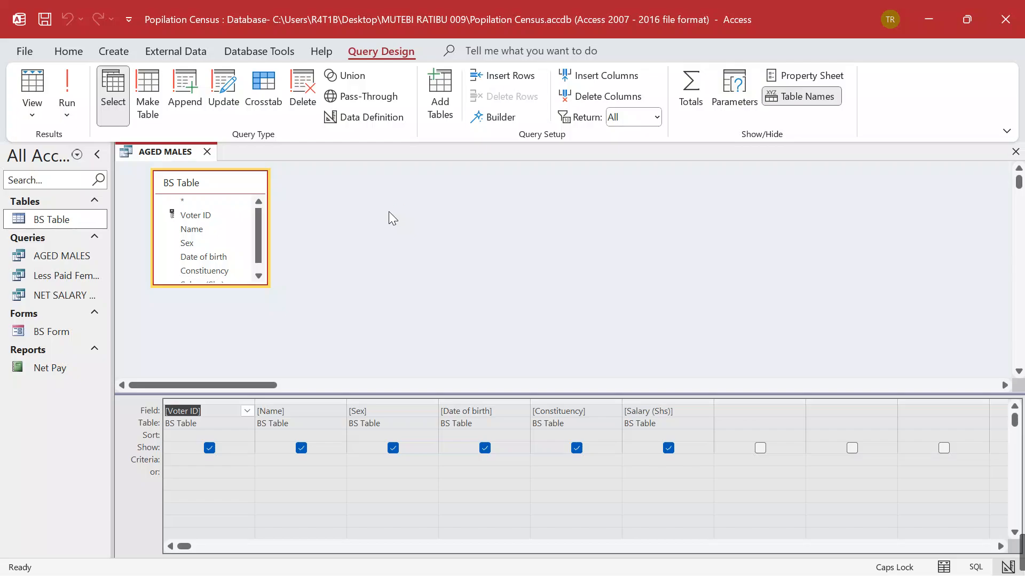
# Enter M as the Sex criterion in the AGED MALES design grid
pyautogui.click(370, 461)
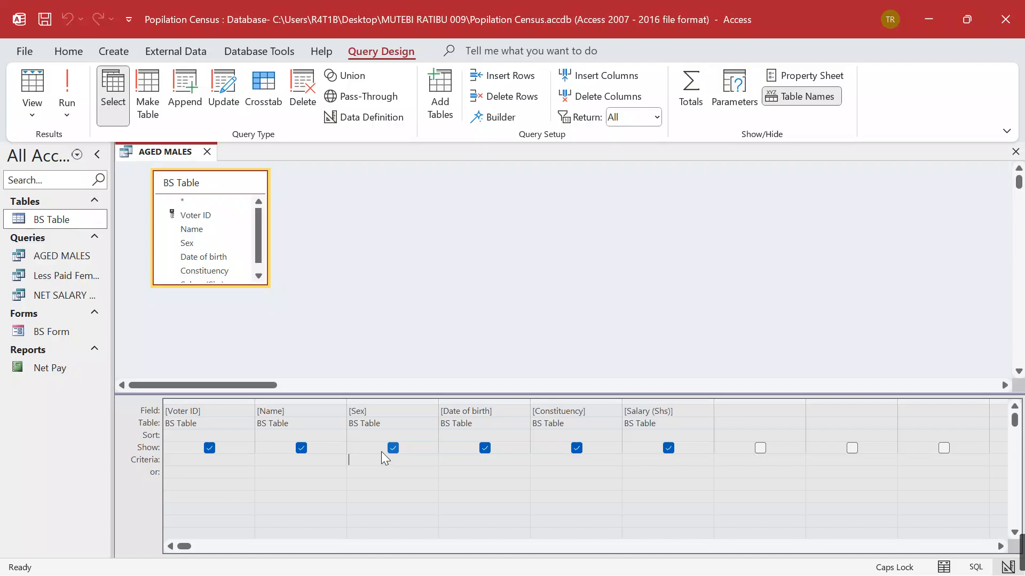
pyautogui.write('M')
pyautogui.click(464, 473)
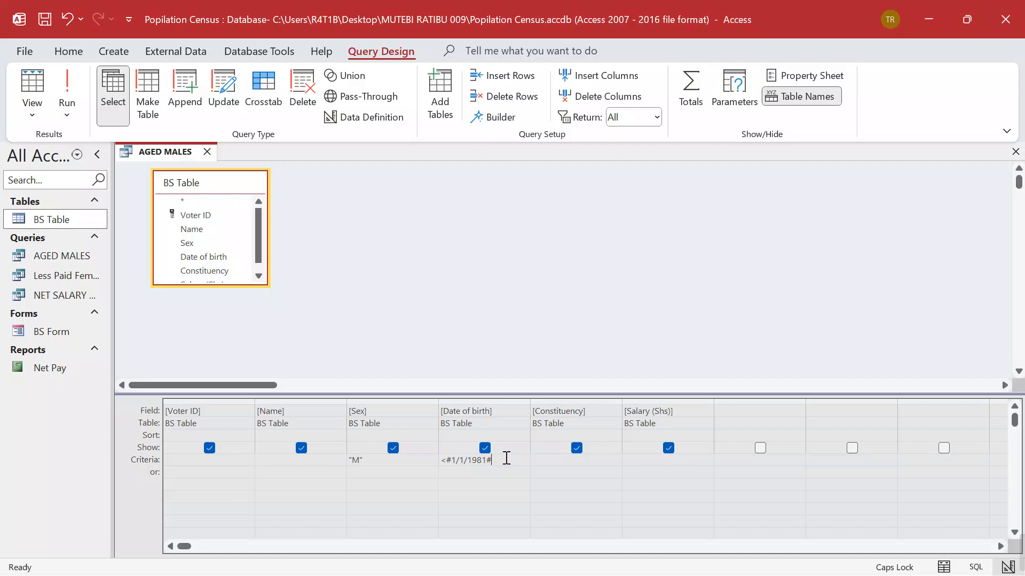
# Run the AGED MALES query to list the two male voters born in 1972 and 1960
pyautogui.click(68, 83)
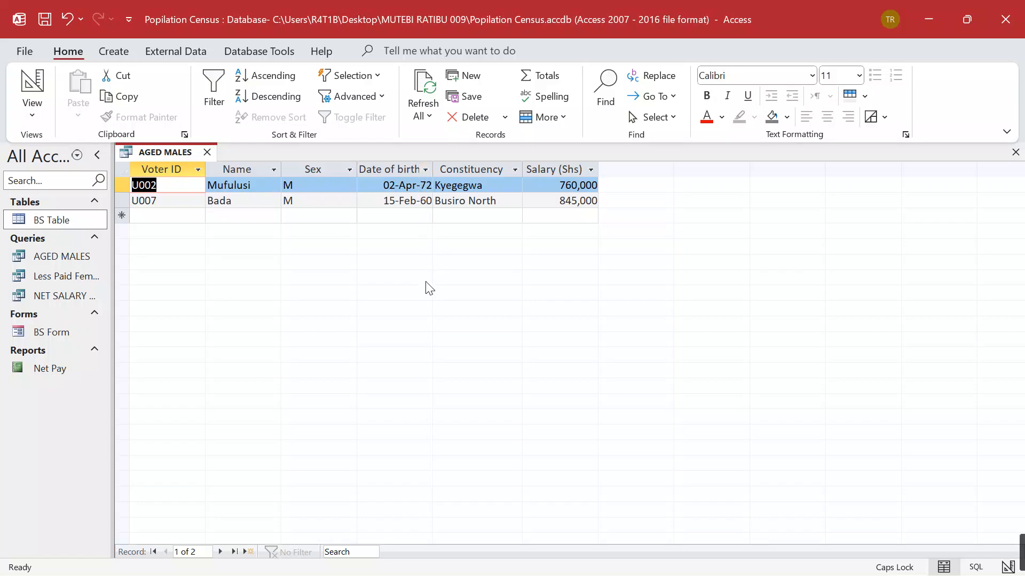
# Open BS Table with all 12 voter records, then select AGED MALES under Queries
pyautogui.doubleClick(47, 223)
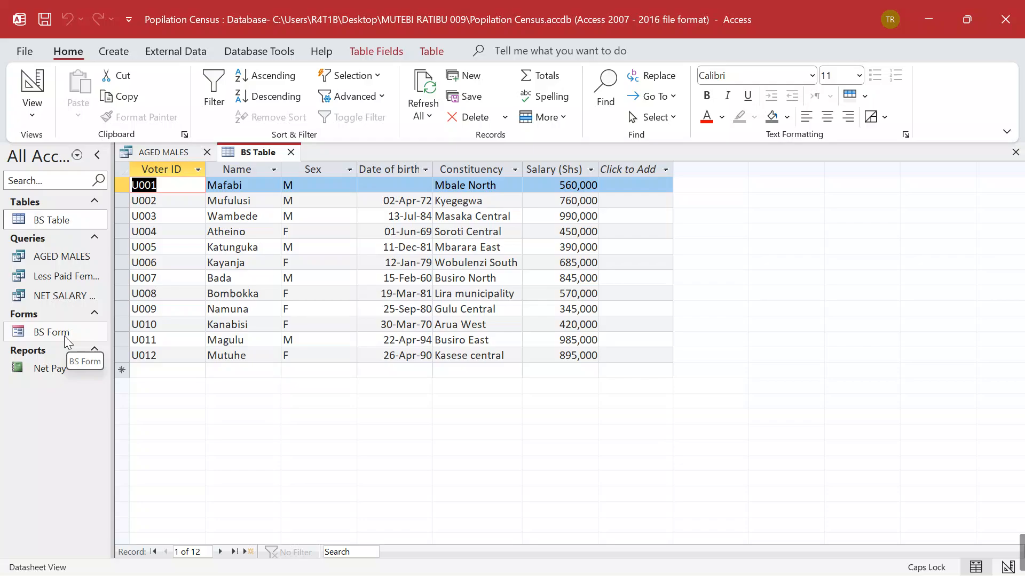
pyautogui.click(46, 261)
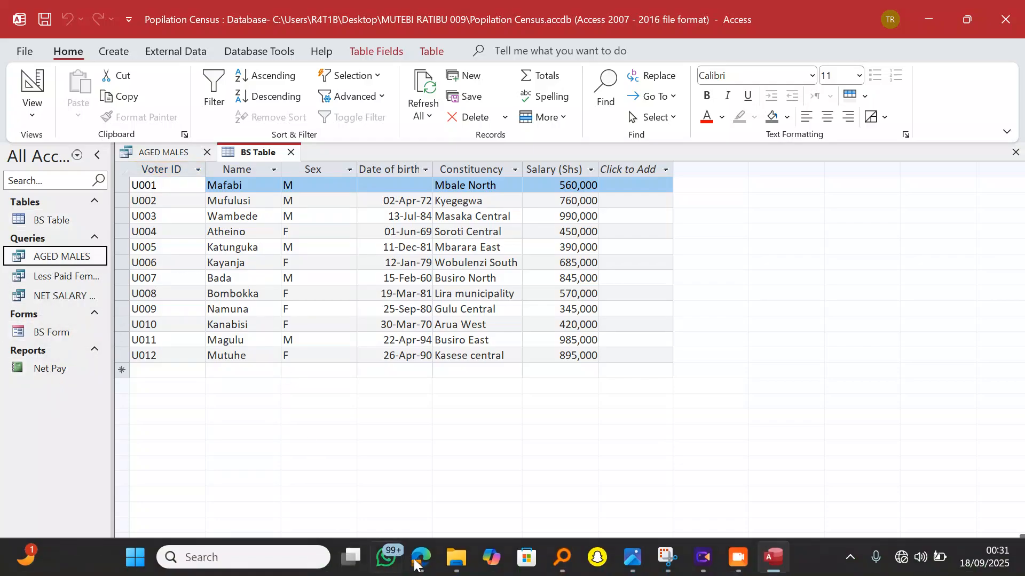
# Review part (g) of ACTIVITY TWO DATABASE.pdf in Edge, then minimize the PDF
pyautogui.click(417, 558)
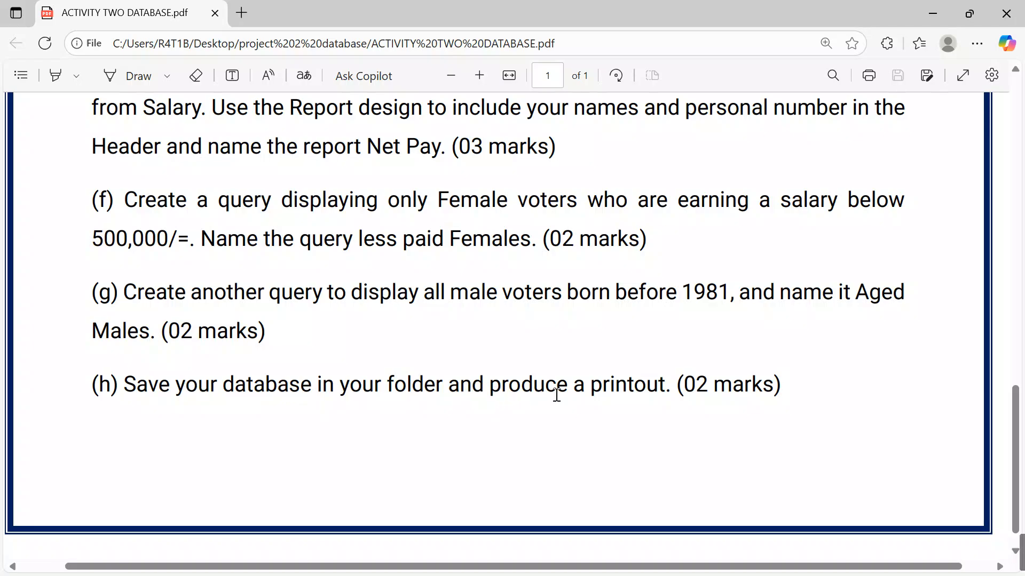
pyautogui.click(918, 13)
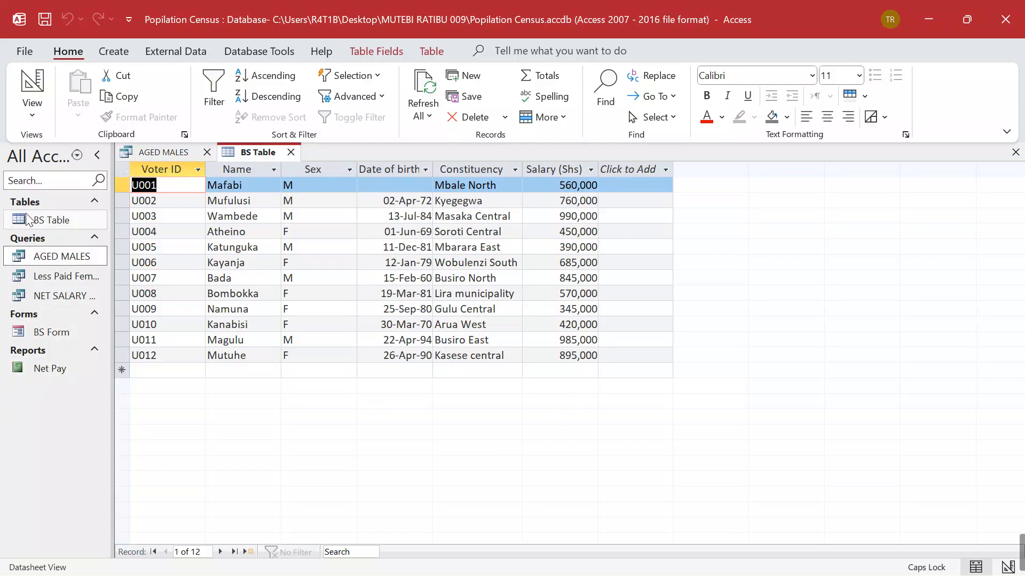
# Close BS Table and AGED MALES, saving the query design, then reopen BS Table alone
pyautogui.doubleClick(42, 222)
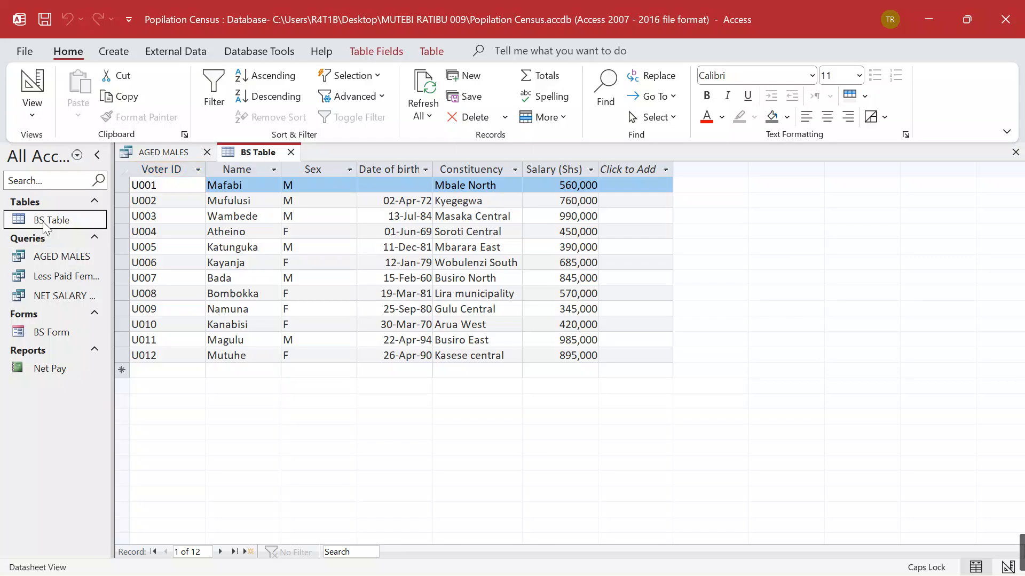
pyautogui.click(291, 152)
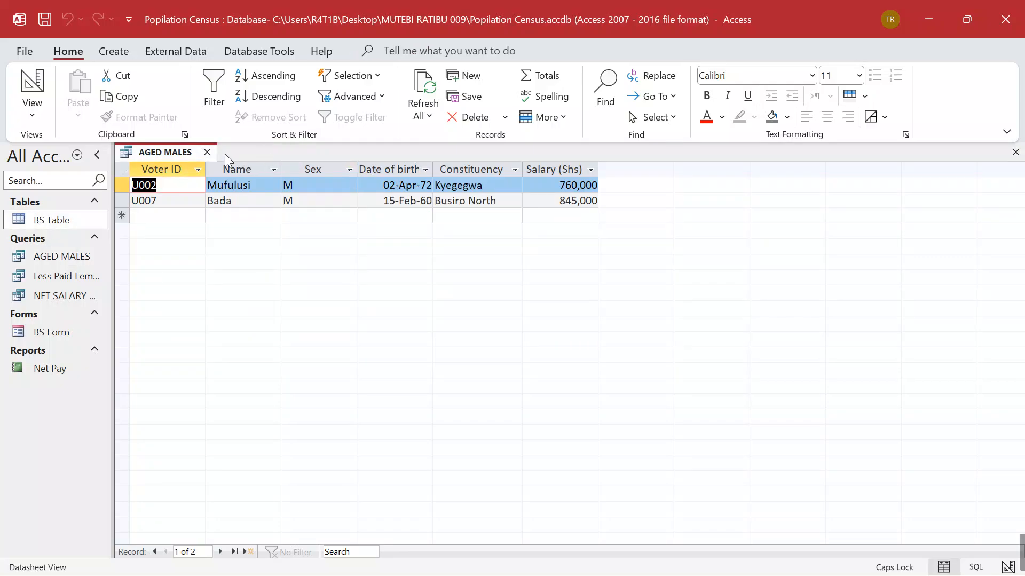
pyautogui.click(207, 153)
pyautogui.click(438, 338)
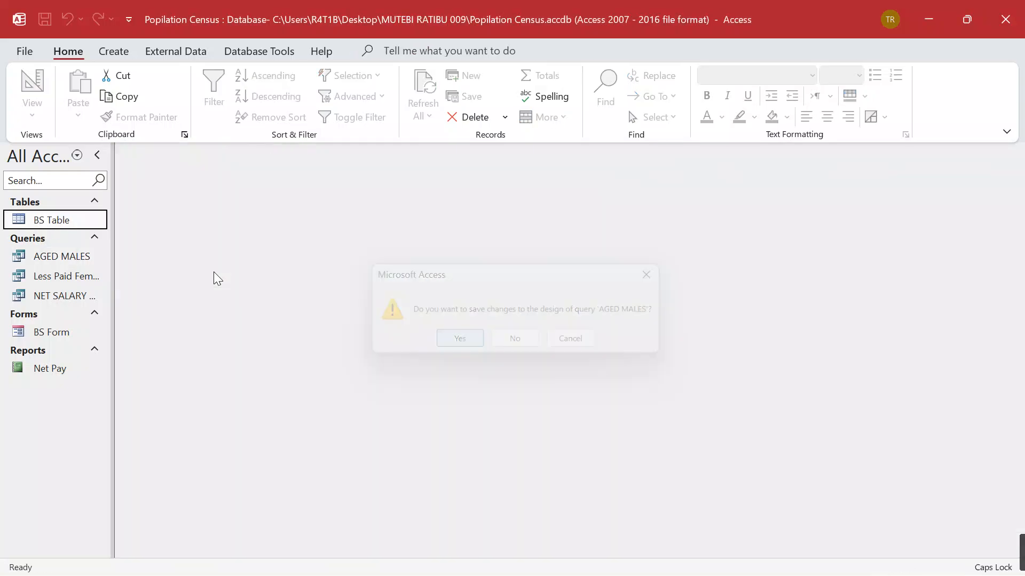
pyautogui.doubleClick(51, 221)
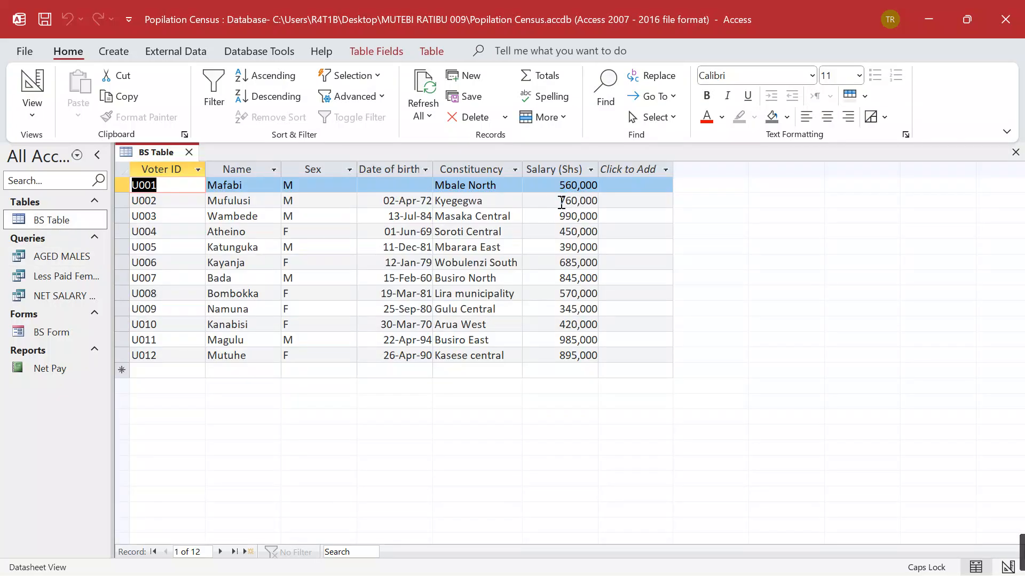
# Print Preview BS Table in Landscape on Page 1, then open ACT 2 DBMS.png full-screen
pyautogui.click(27, 52)
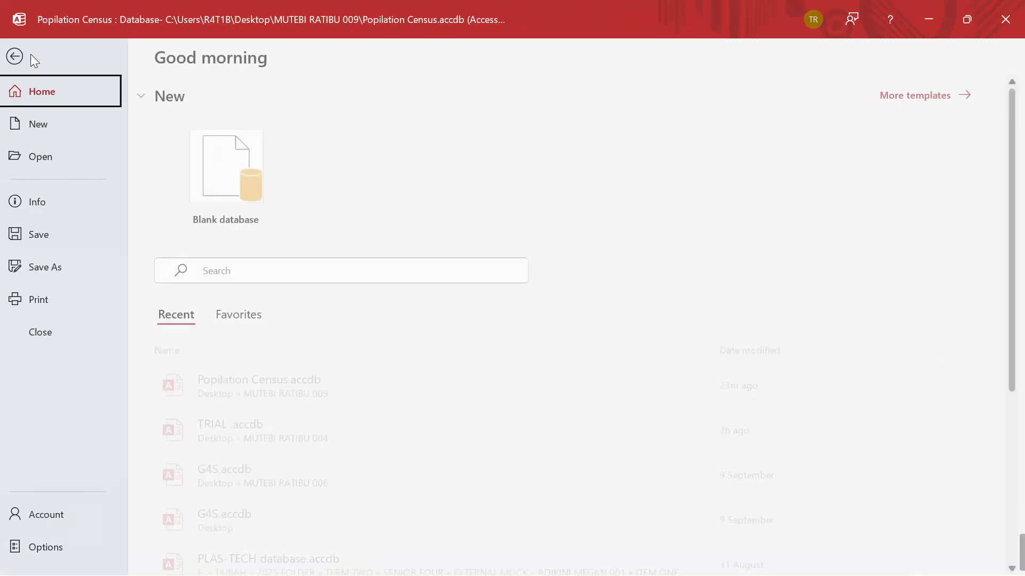
pyautogui.click(52, 298)
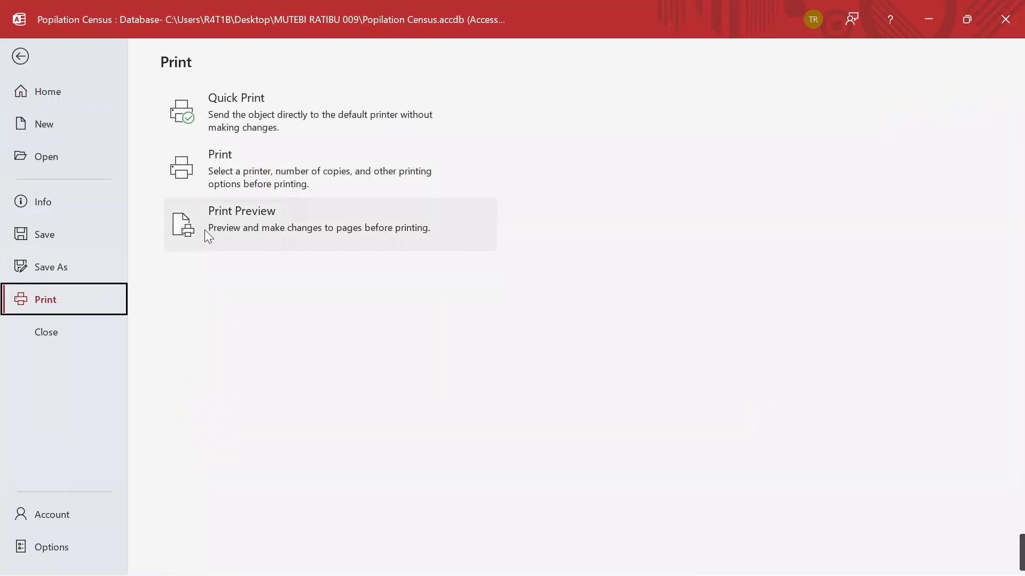
pyautogui.click(231, 220)
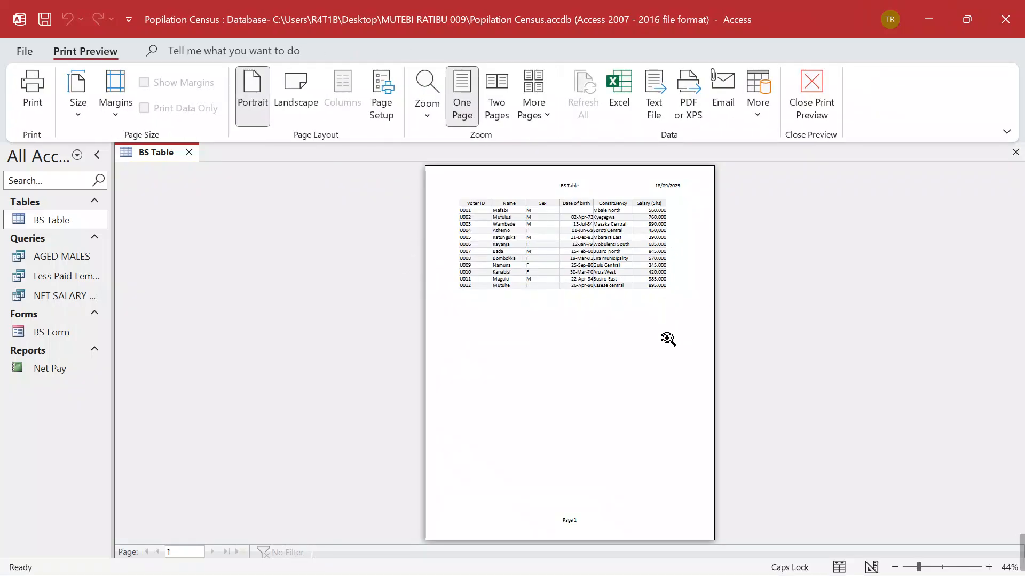
pyautogui.click(297, 96)
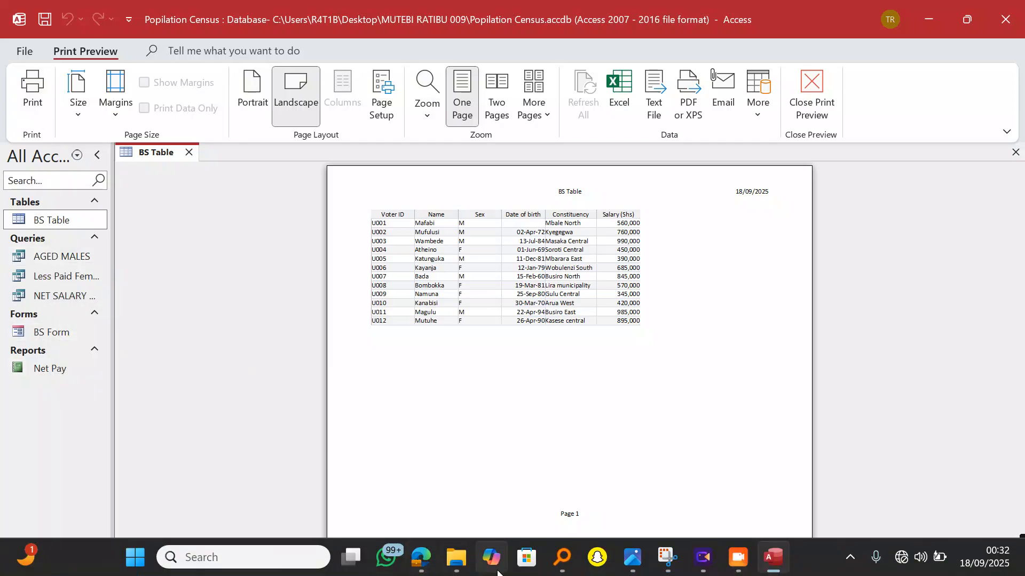
pyautogui.moveTo(644, 564)
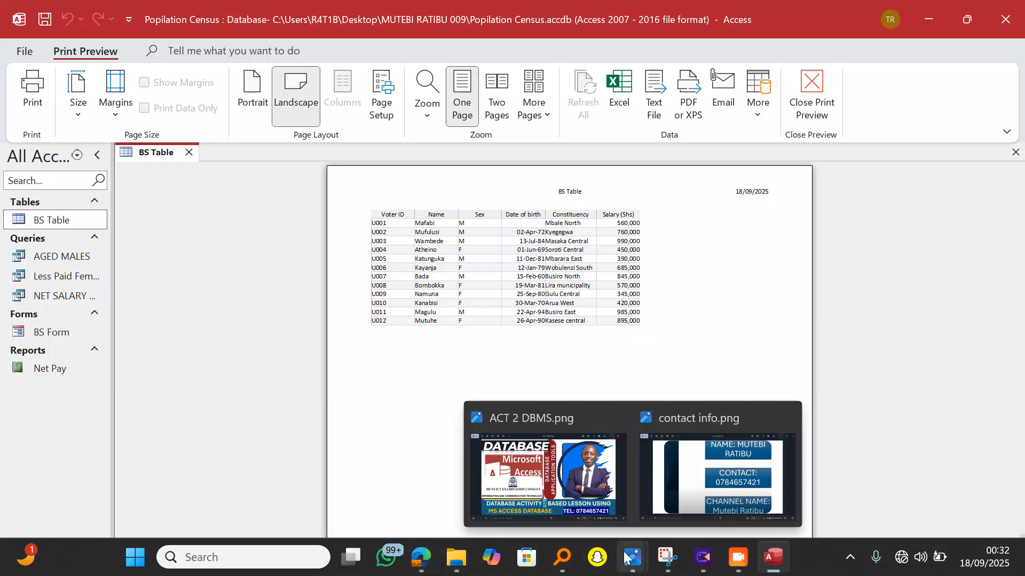
pyautogui.click(567, 480)
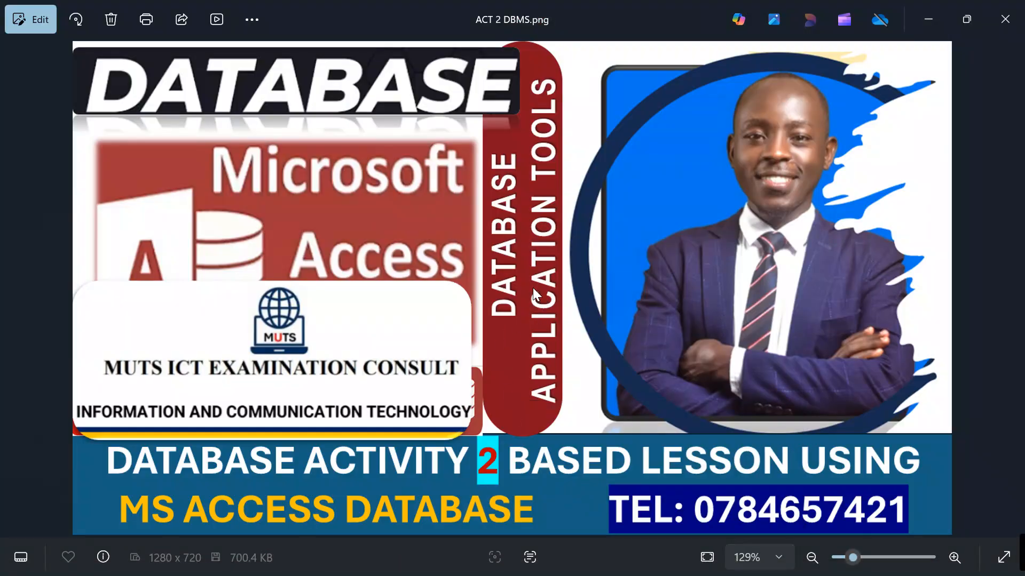